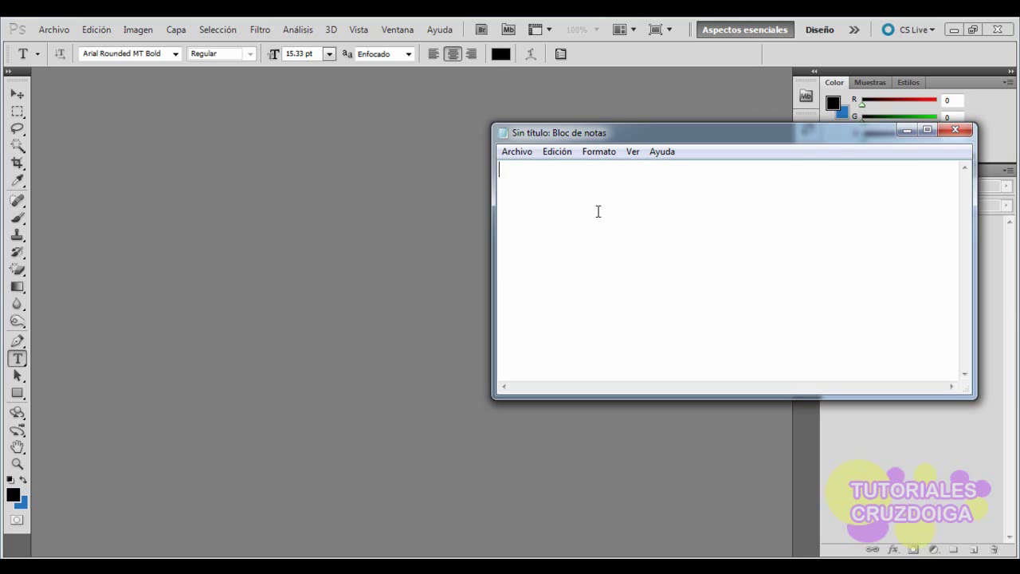
Write an intro note about a CS5 portrait-vectorizing mini-tutorial, then erase it.
text(s hare un minitutorial d)
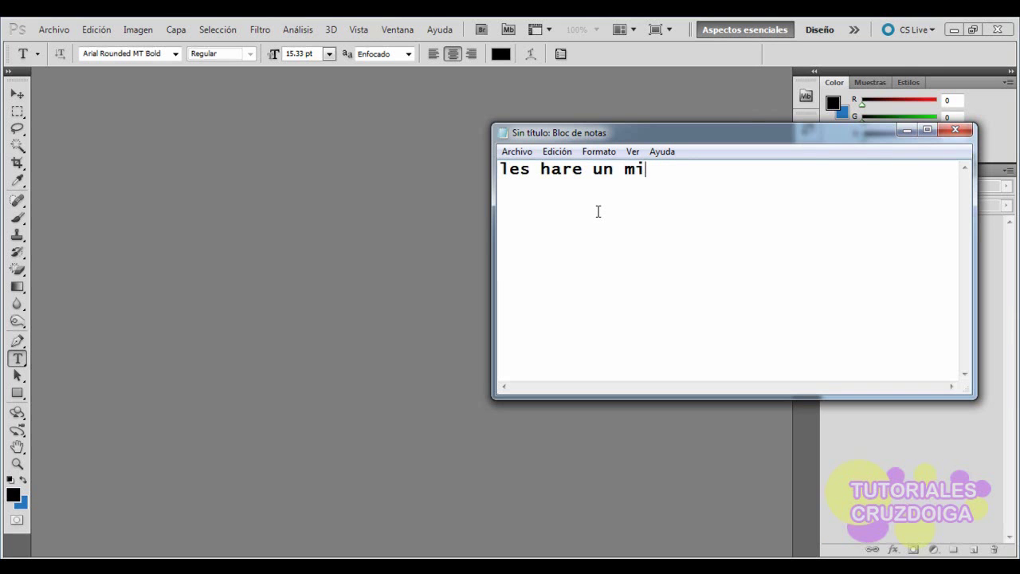
text(e como ve)
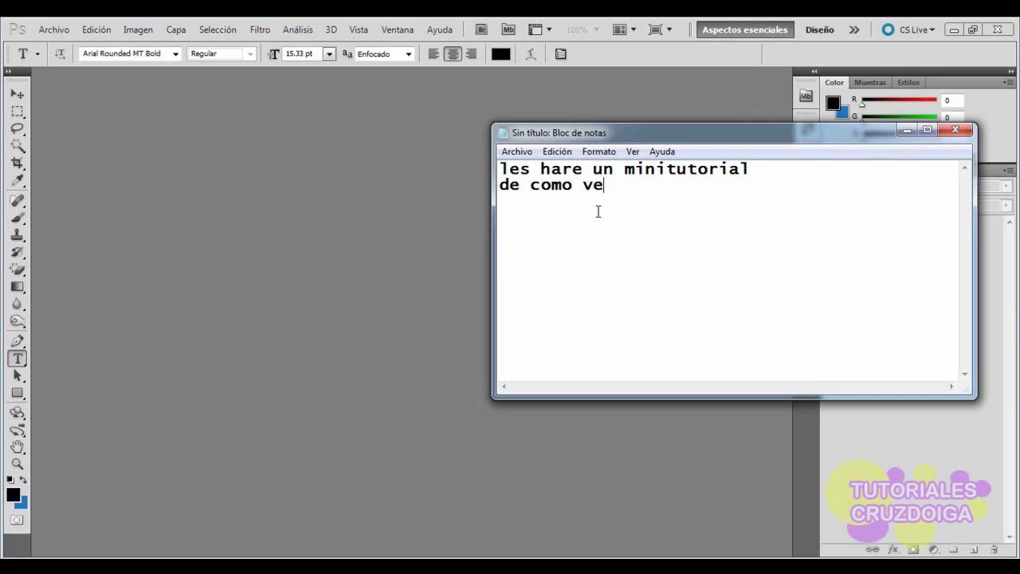
text(ctorizar un)
text( retr)
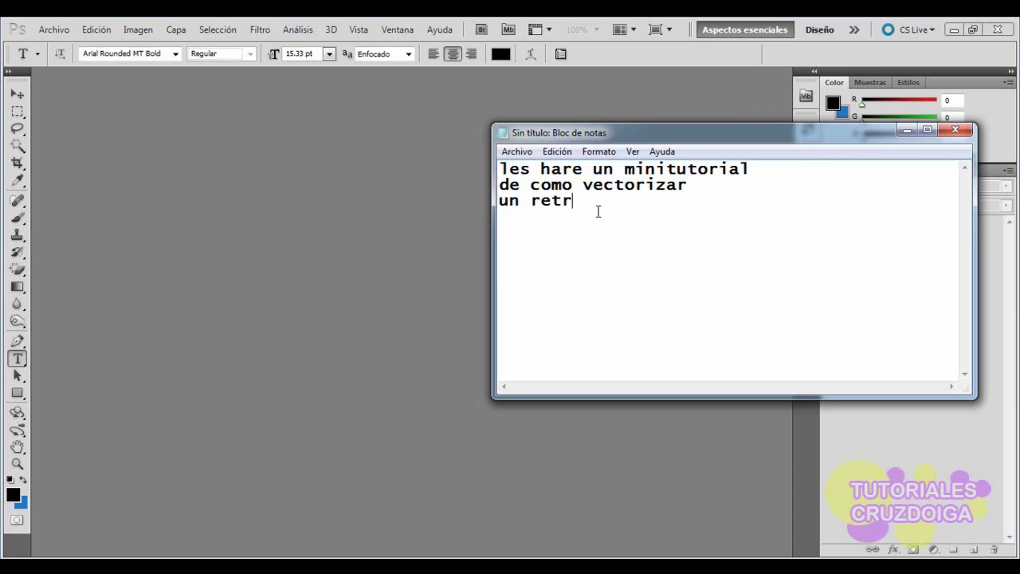
text(ato en PSD  ut)
text(ilizo el Cs5 n)
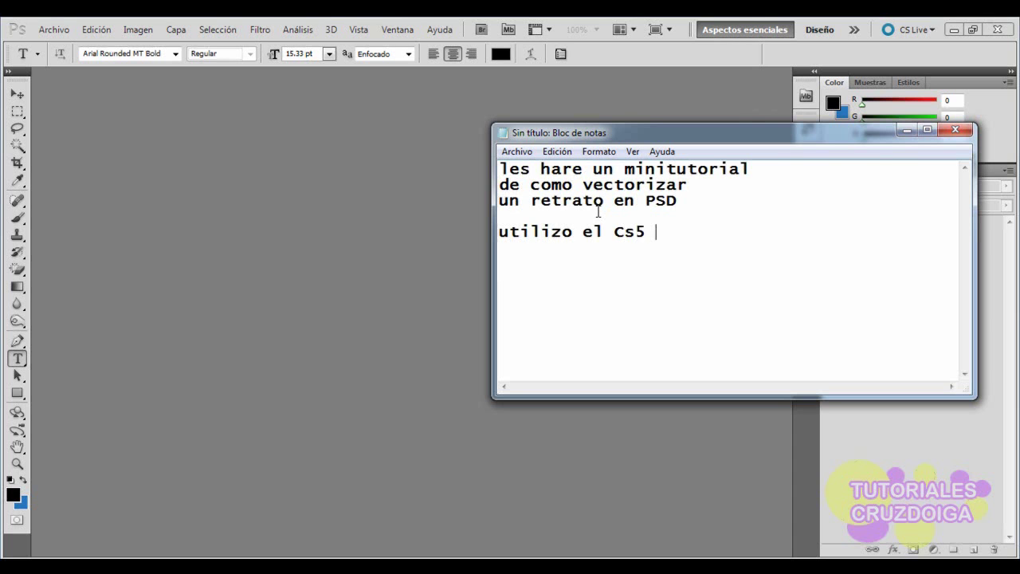
text(o importa la ve)
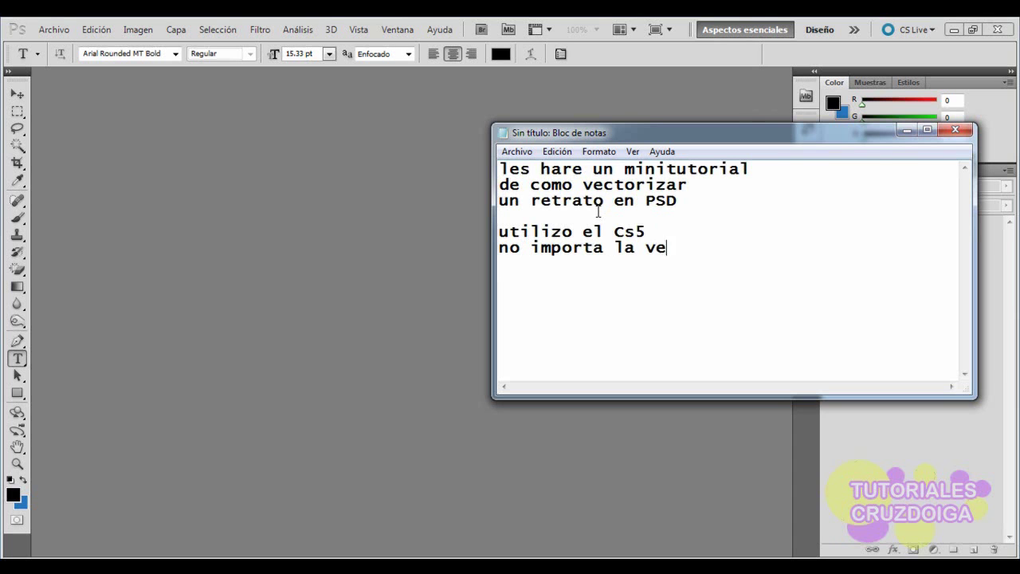
text(rsion)
key(Return)
text(pero es mas comoda)
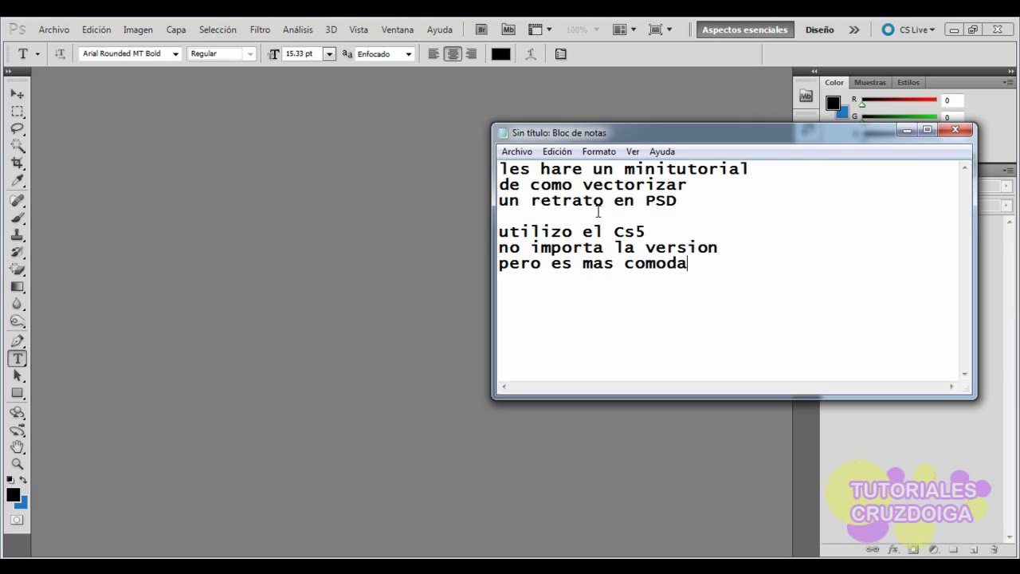
text( del cs3 )
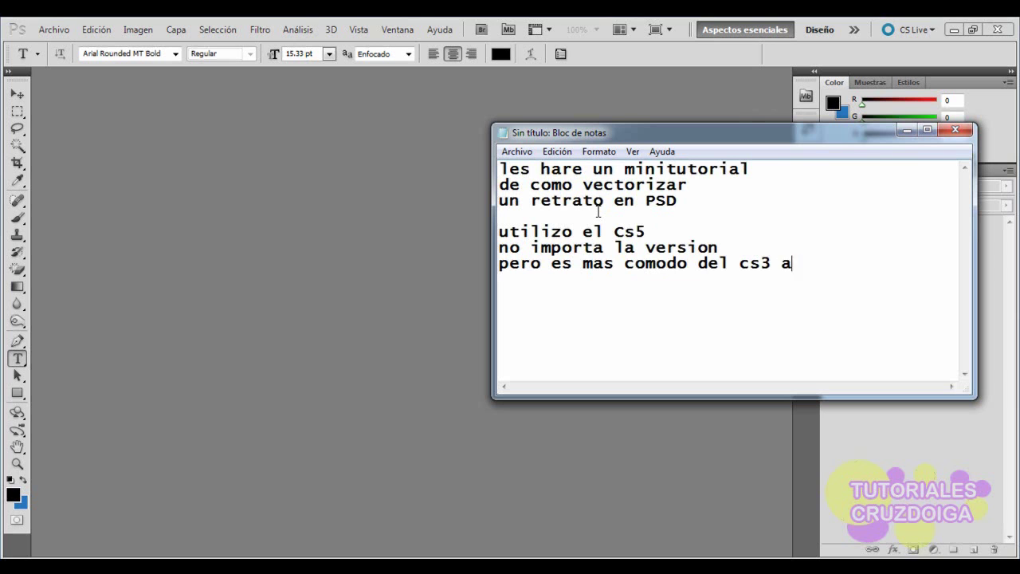
text(delante..)
key(shift+Home)
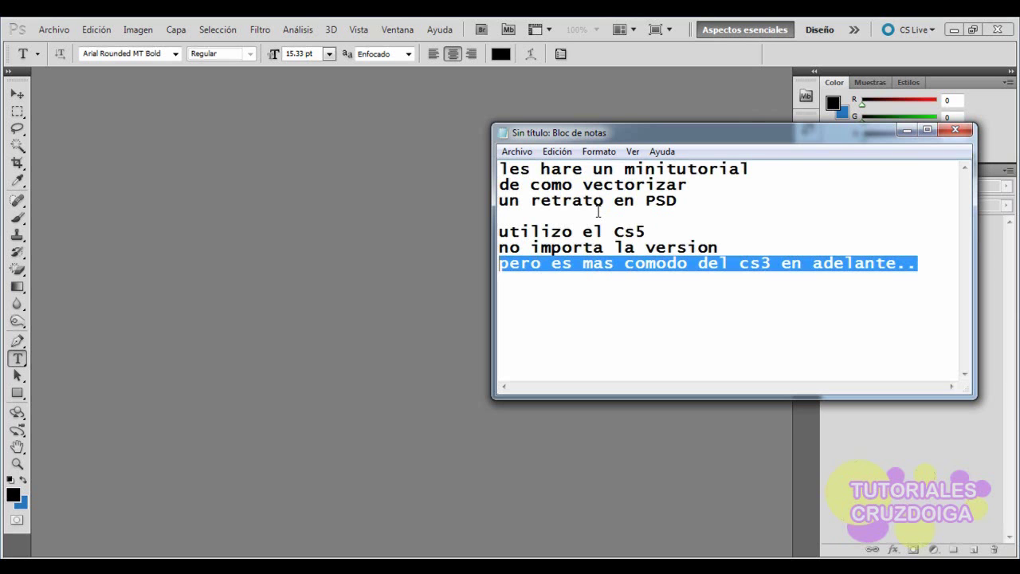
key(ctrl+a)
key(Delete)
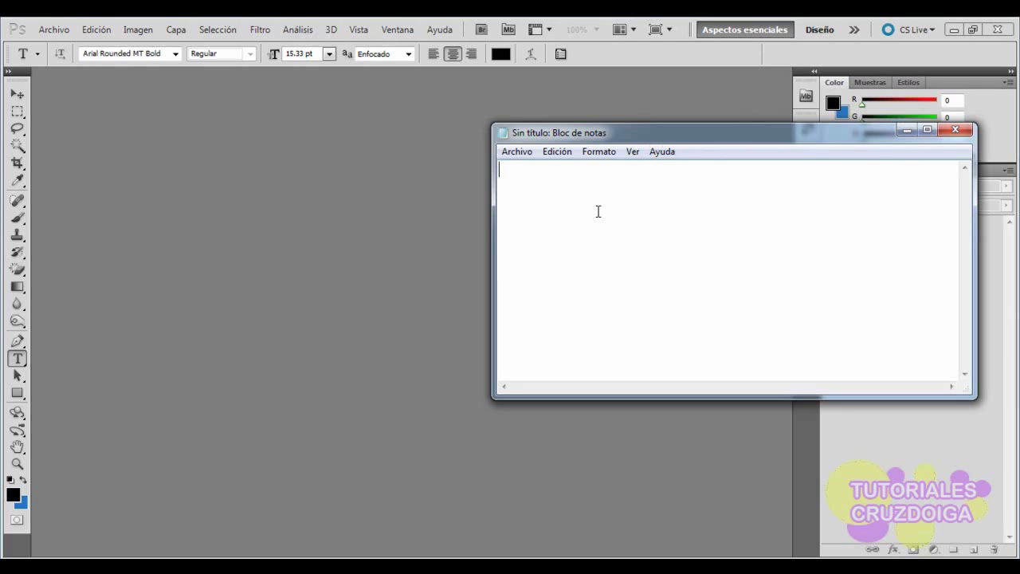
Write 'lo primero es abrir la imagen', 'empezaremos' and 'mucho ojo heee!', then clear the note.
text(imero es abrir la imagen)
key(Return)
text(y ytoto)
key(BackSpace)
key(BackSpace)
key(BackSpace)
text(odo es-)
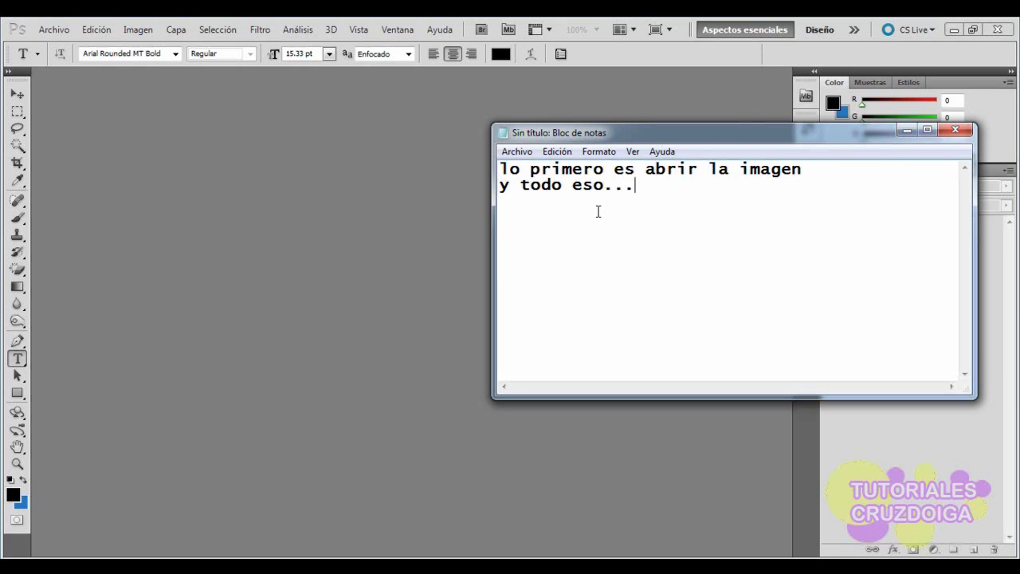
text( buen)
key(BackSpace)
text(empe)
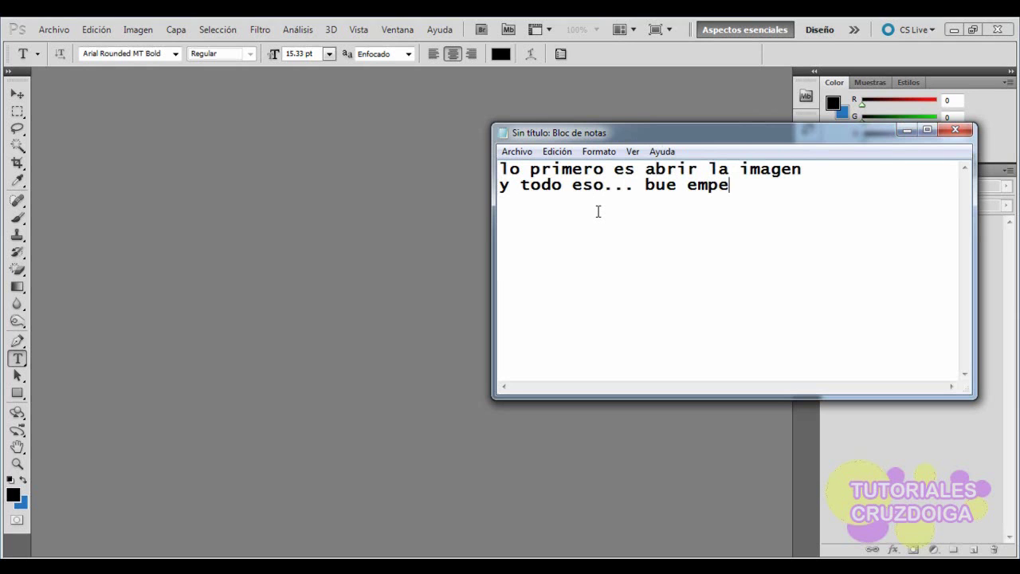
text(zaremos!)
key(Return)
text(mucho ojo )
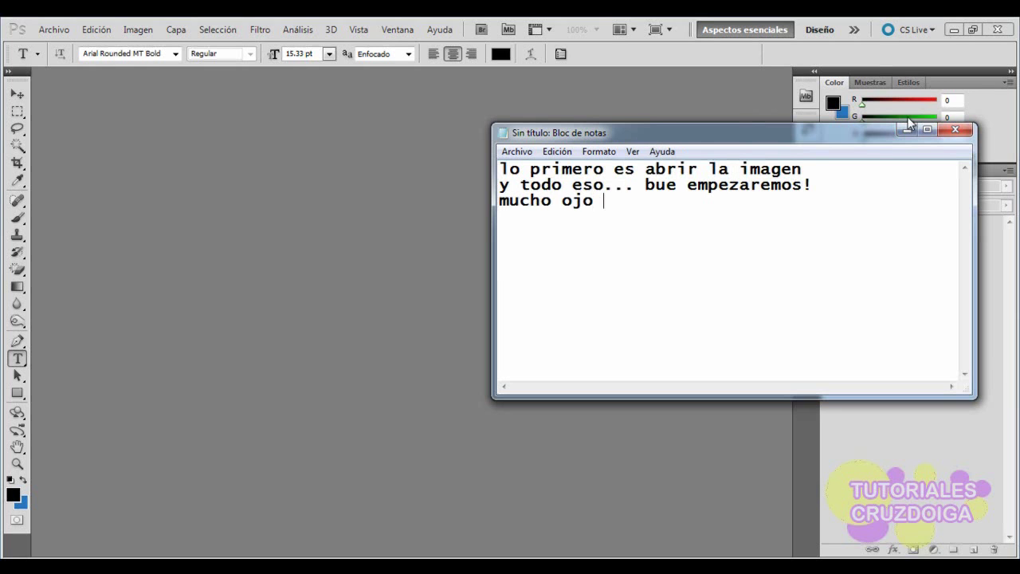
text(heee!)
key(ctrl+a)
key(Delete)
Minimize Notepad and browse Photoshop's Open dialog to Imágenes > BEETZY.
click(907, 131)
key(alt+a)
key(Down)
key(Return)
key(i)
key(Return)
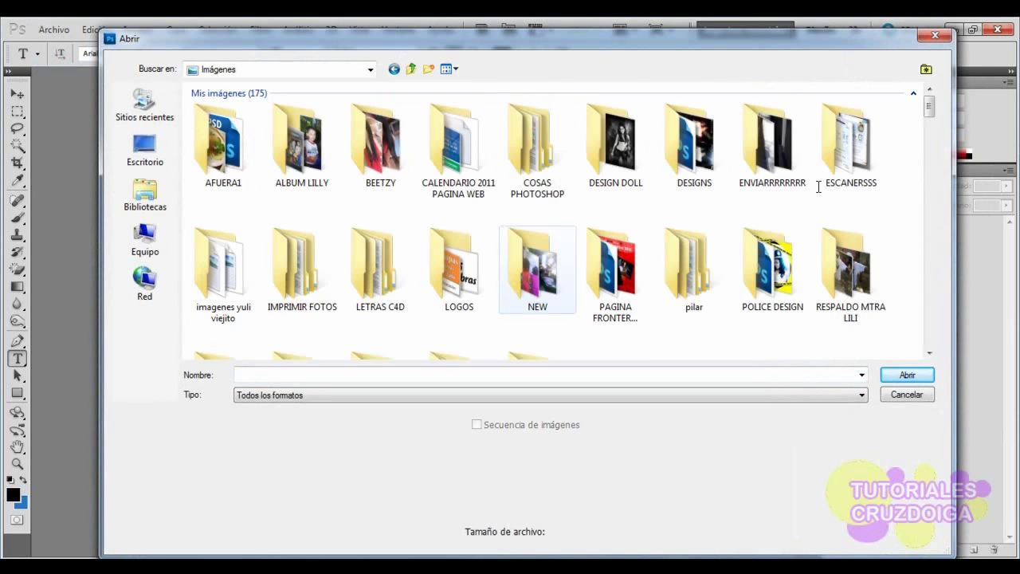
scroll(818, 187, down, 3)
key(b)
key(Return)
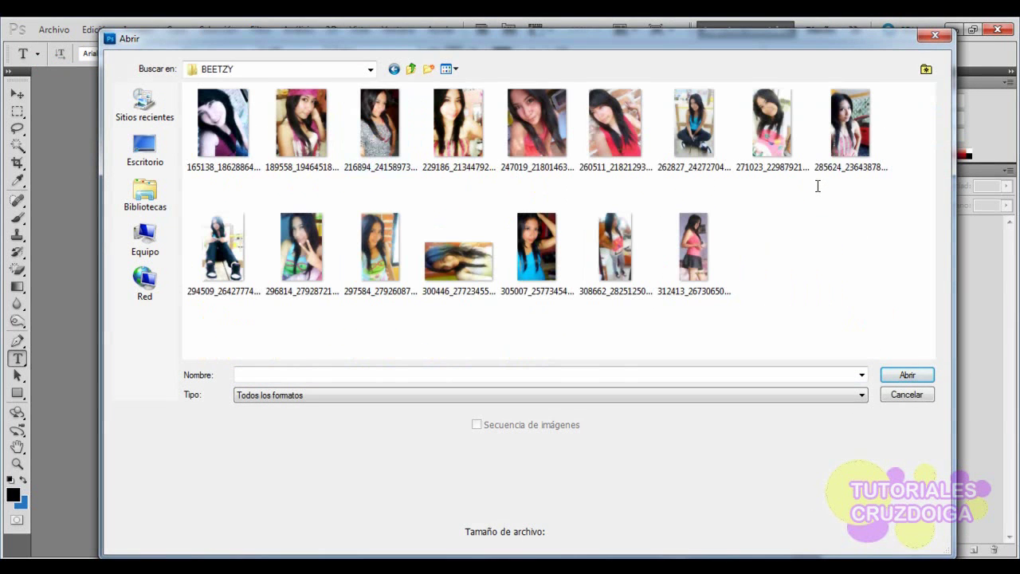
Preview the BEETZY photos and open the first portrait photo.
key(2)
key(2)
key(1)
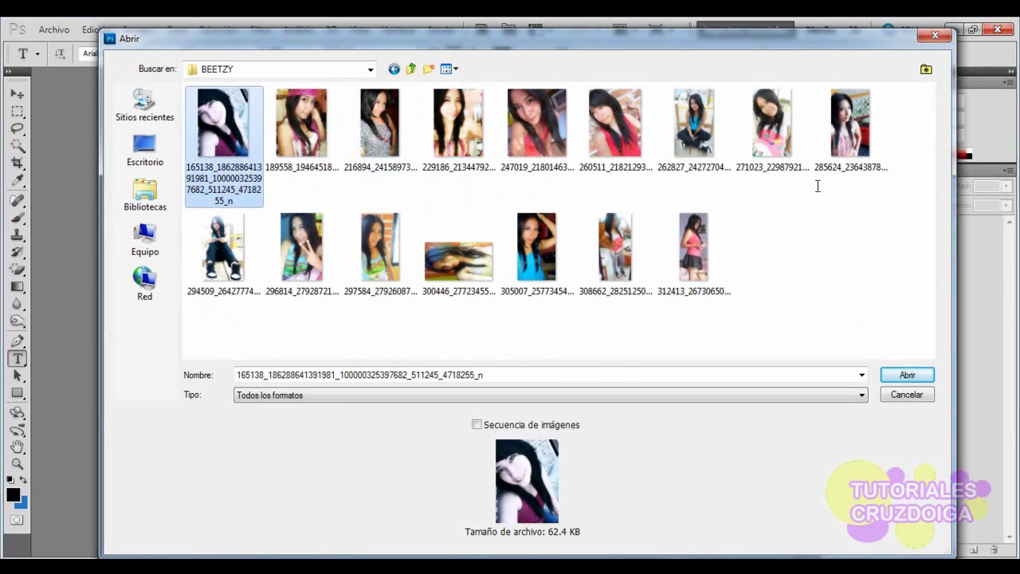
key(3)
key(0)
key(5)
key(2)
key(9)
key(6)
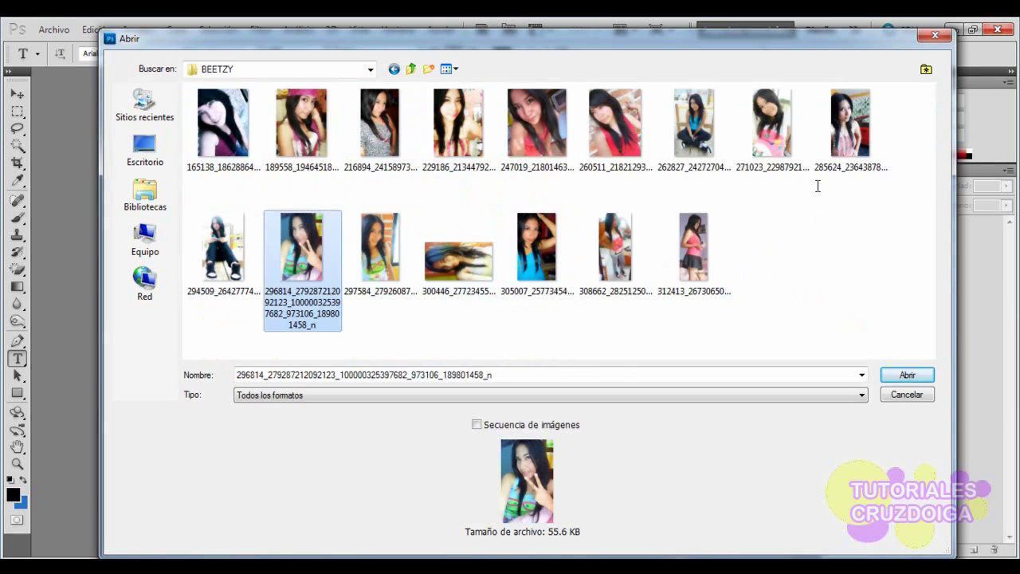
key(2)
key(4)
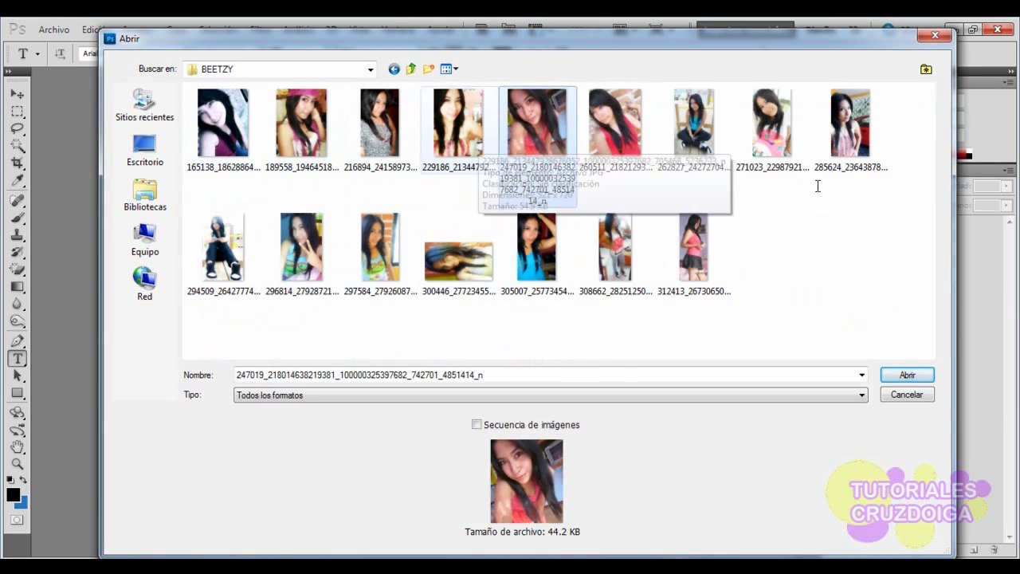
key(1)
key(Return)
key(Return)
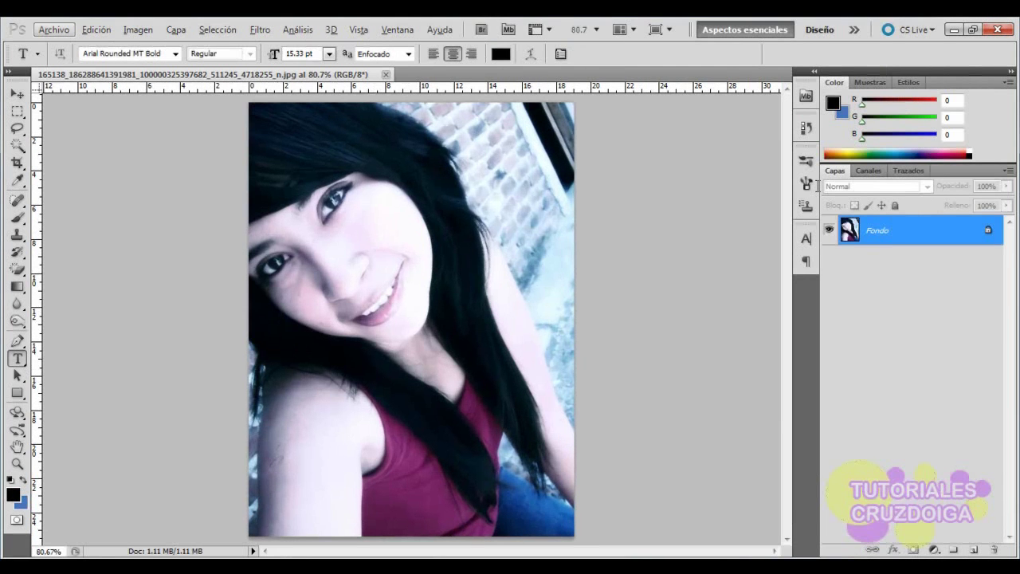
Convert the background to Capa 0 and note that a base face shadow comes first.
key(ctrl+shift+n)
key(Return)
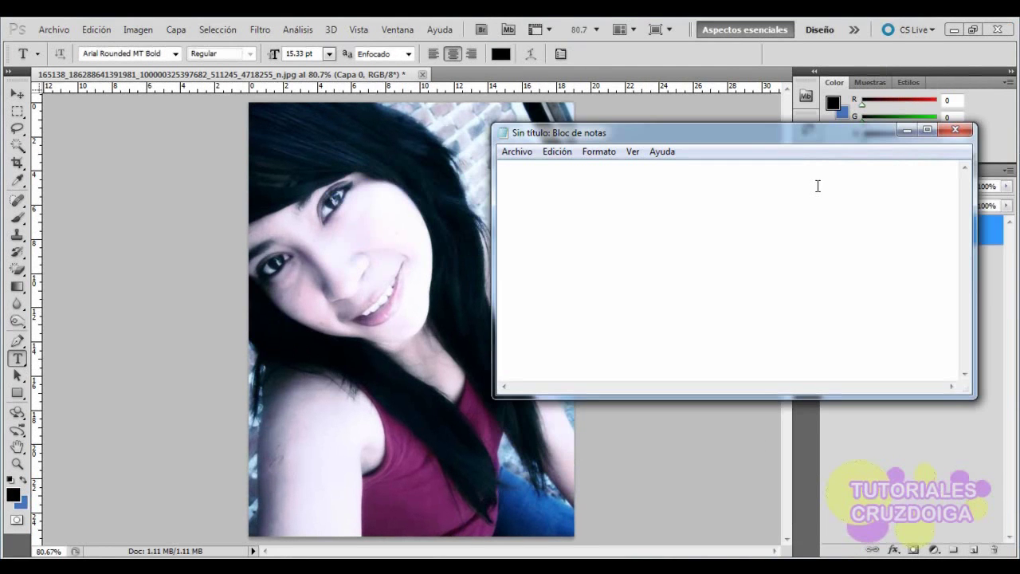
text(loprimero que realizo)
key(Return)
text(es la v)
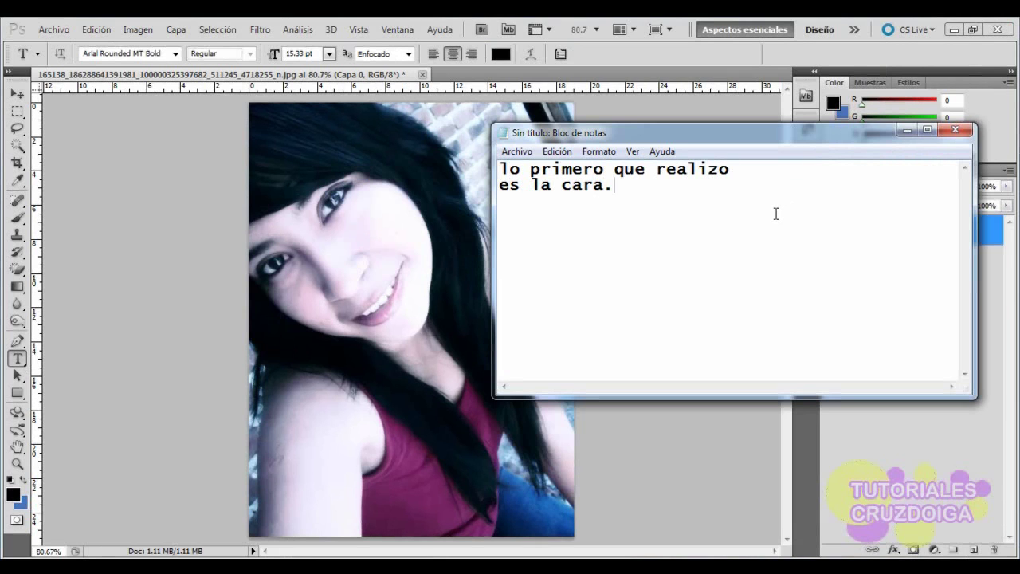
text(siempre)
text(ya eso)
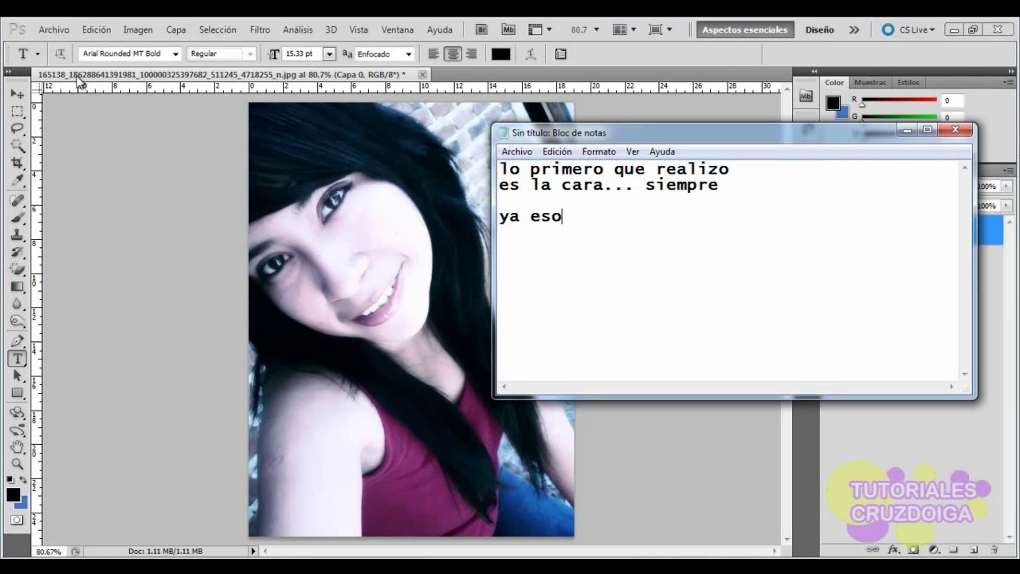
text( de cada uno!)
key(Return)
key(Return)
text(pero hago una sombra base de la cara!!)
key(Return)
text(miren: )
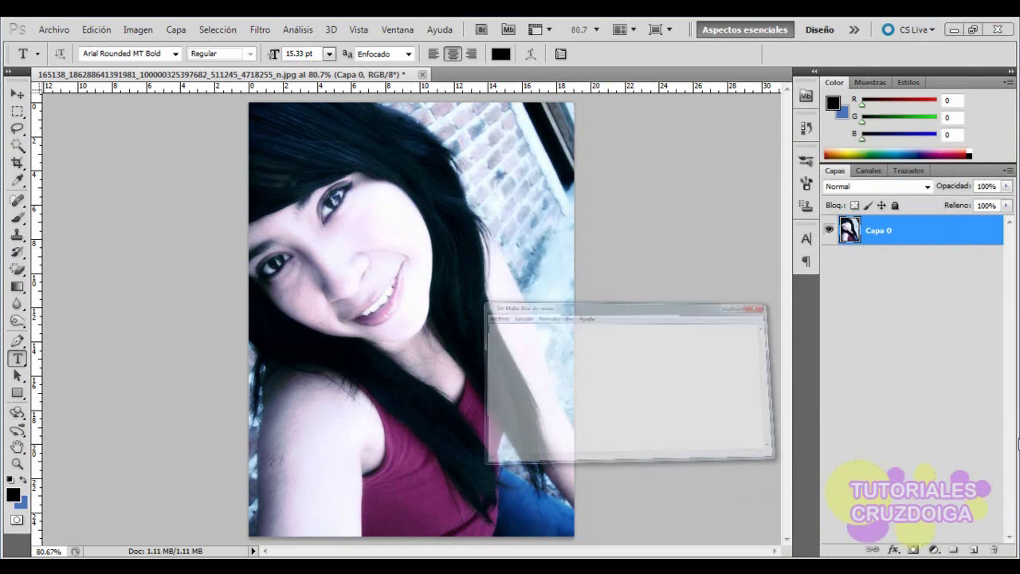
text(ha otra cosa!!)
Add tips to put every small patch on its own layer, patiently, then minimize Notepad.
key(Return)
text(todo)
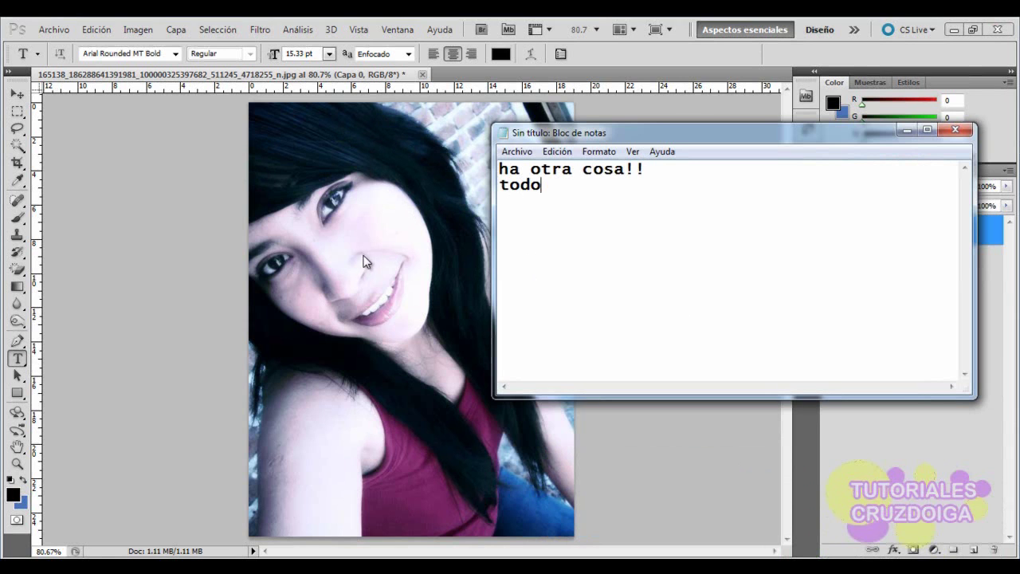
text( lo agrupo en capas)
key(Return)
text(cad)
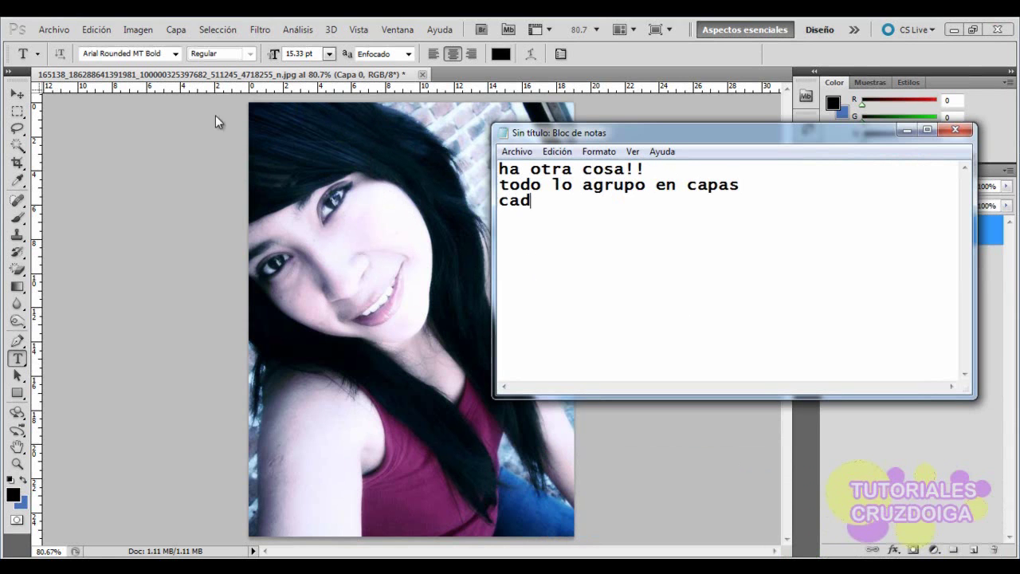
text(a manchita)
key(Return)
text(la realizo)
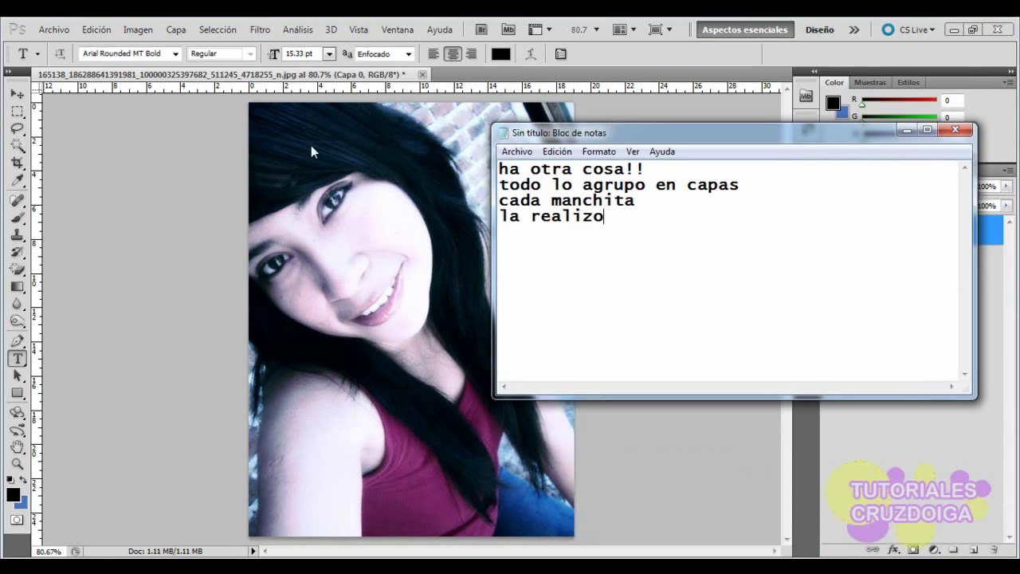
text( en una)
text(apa diferte)
key(BackSpace)
key(BackSpace)
key(BackSpace)
text(rente!!)
key(Return)
text(todo todo!)
key(Return)
text(no sean floj)
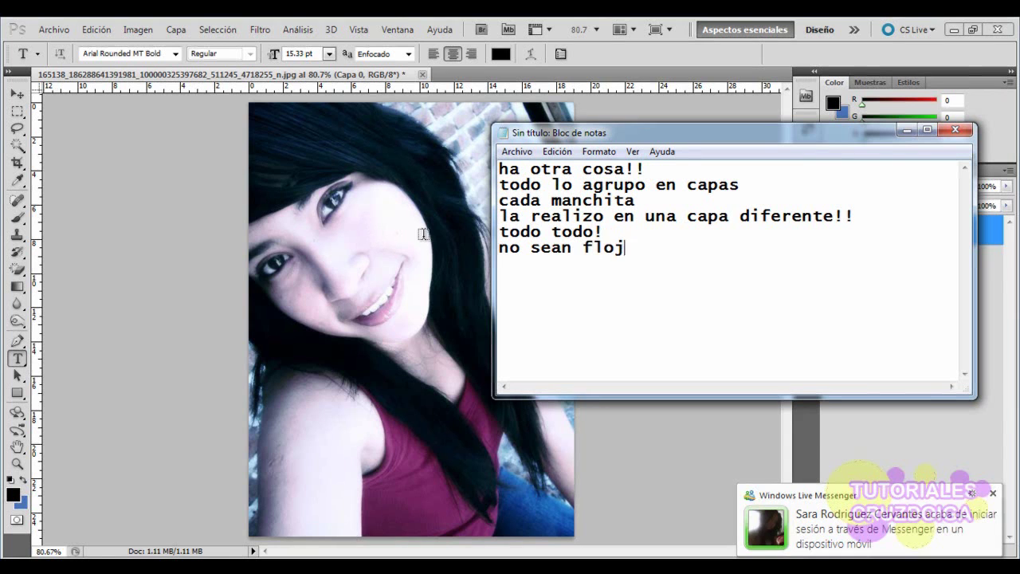
text(os!!! haganlo con pasiencia!)
key(ctrl+a)
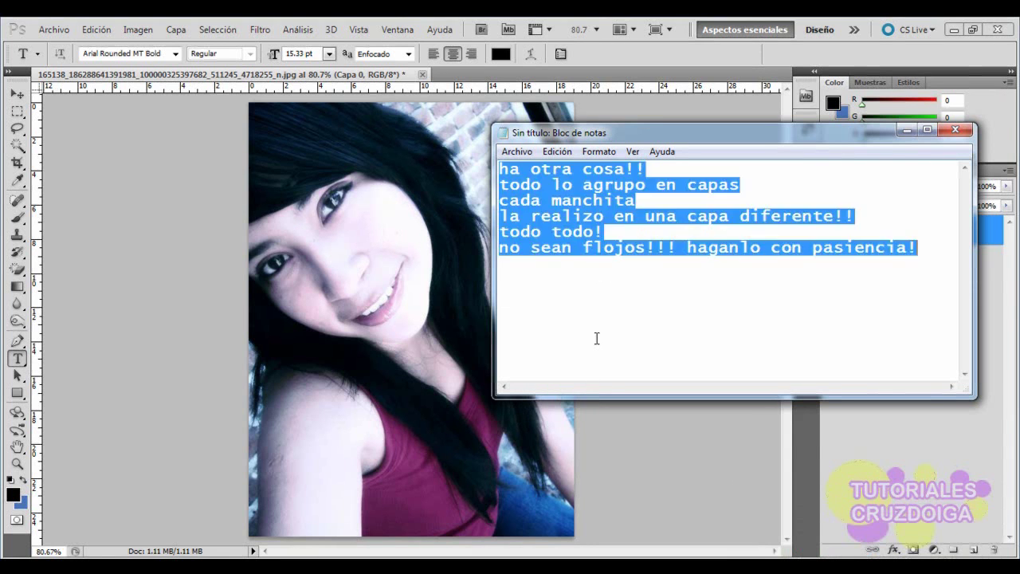
key(super+Down)
Add a new layer and trace the face outline from forehead down the right jaw.
key(p)
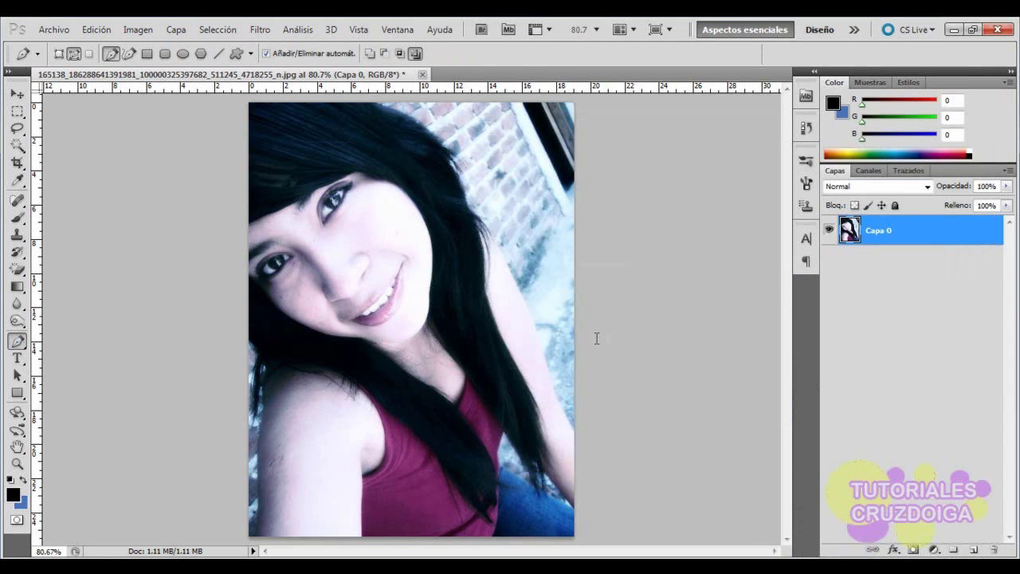
key(ctrl+shift+alt+n)
scroll(596, 338, up, 3)
scroll(596, 338, up, 1)
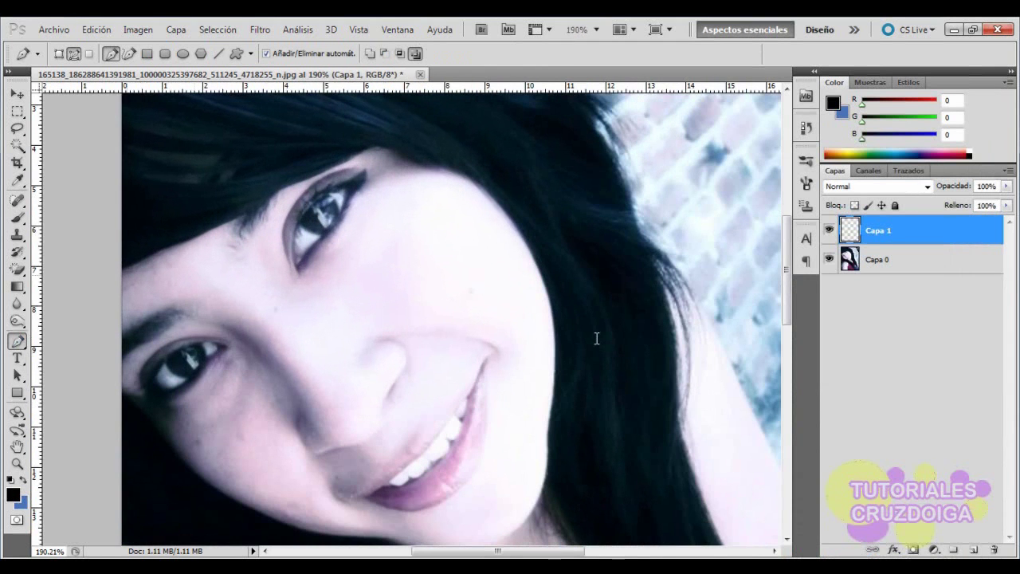
click(379, 142)
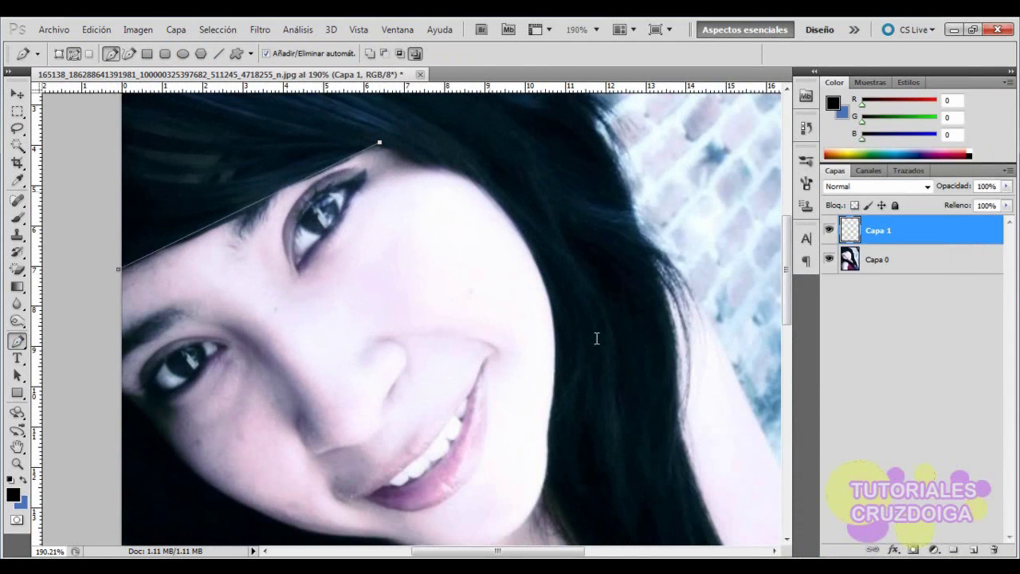
scroll(596, 338, down, 3)
drag(548, 197, 561, 241)
click(546, 351)
drag(521, 431, 508, 440)
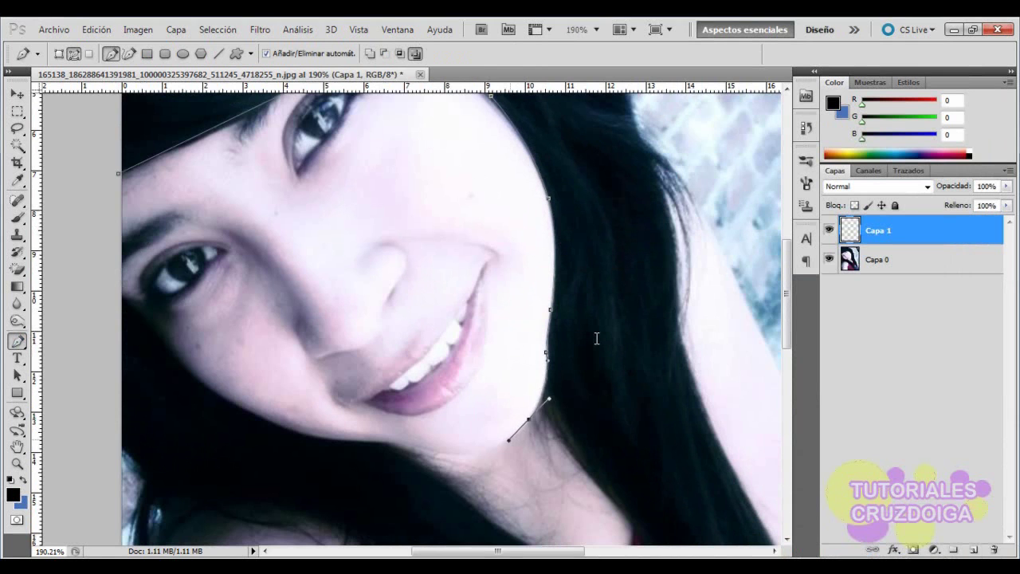
Finish the face outline around the chin, left cheek and forehead.
drag(431, 450, 485, 461)
drag(236, 402, 184, 368)
drag(148, 322, 94, 282)
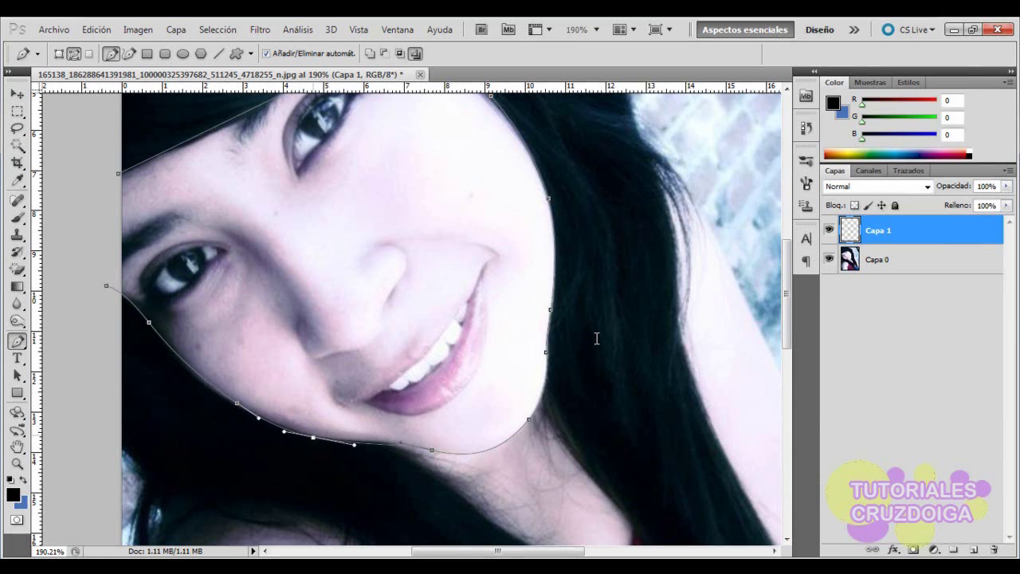
scroll(596, 337, down, 3)
scroll(596, 338, up, 1)
scroll(596, 338, up, 1)
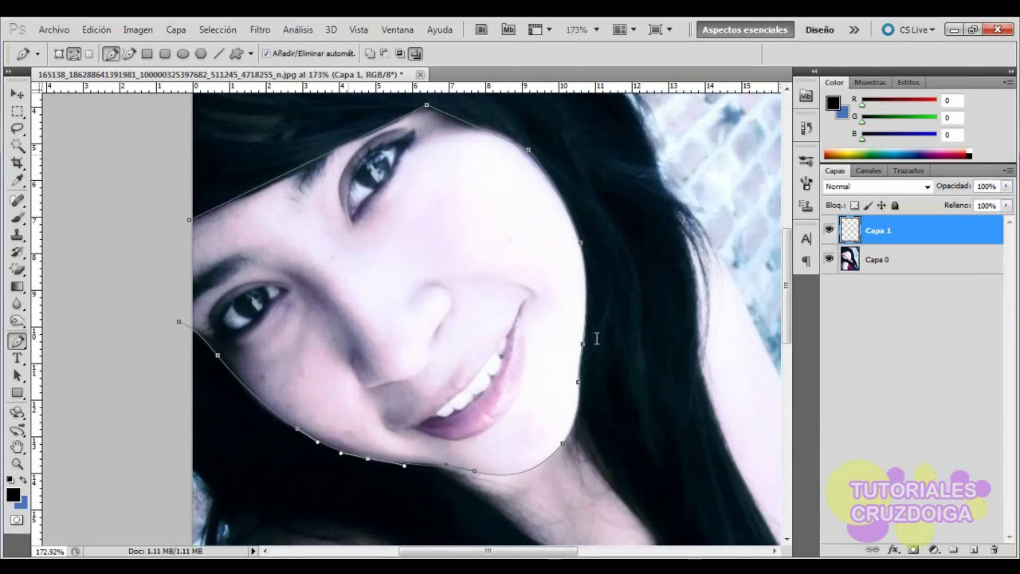
click(476, 113)
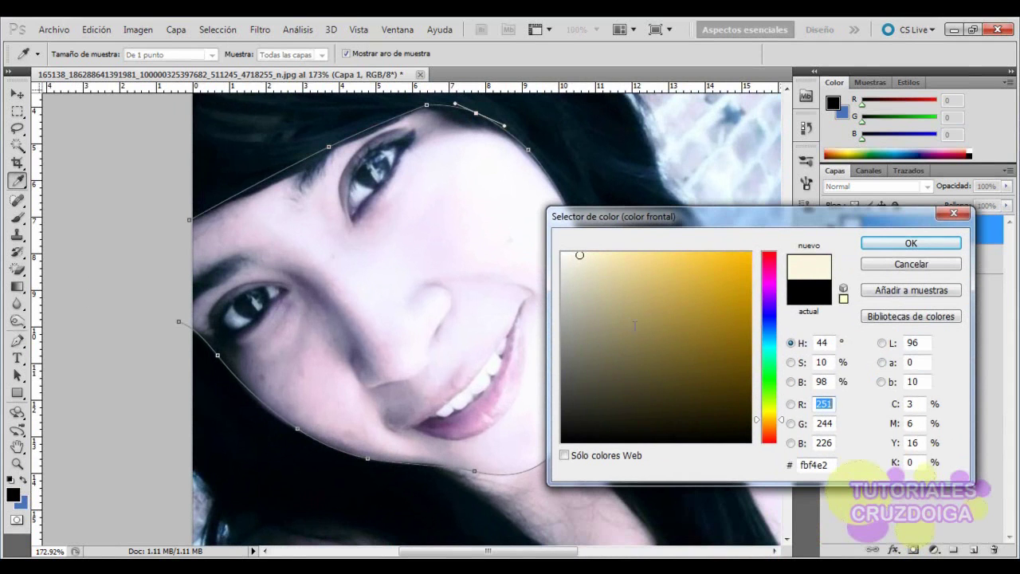
Fill the face path with pale cream fbf4e2 and start a note about the base layer.
drag(586, 257, 579, 254)
key(Return)
right_click(635, 327)
click(629, 369)
key(Return)
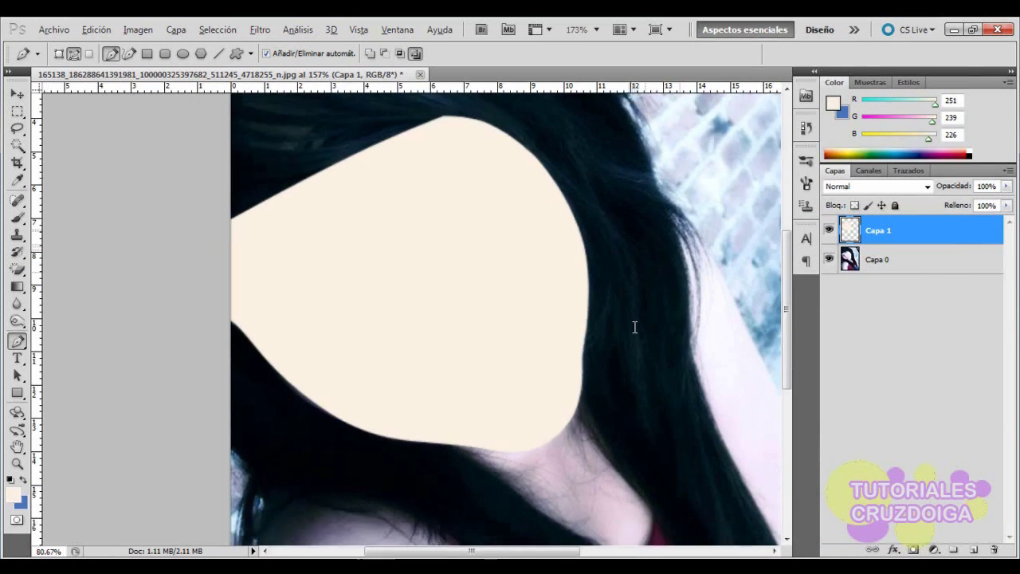
key(ctrl+minus)
key(ctrl+minus)
key(alt+Tab)
text(como ven ya hice una cap)
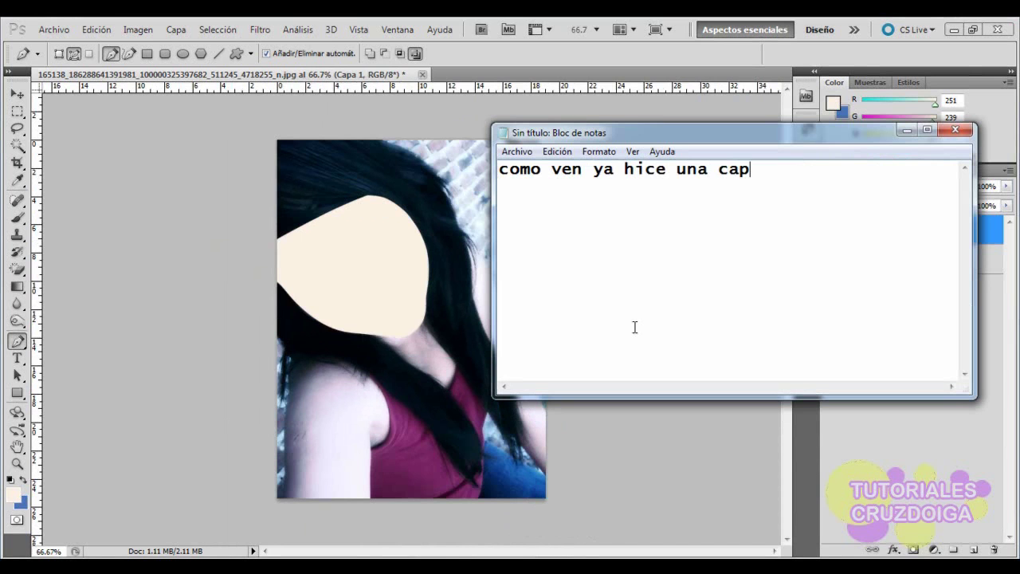
text(a base!!!!)
Add 'bueno seguimos, vino un cliente xD' to the note, then erase it and return to Photoshop.
key(Return)
text(espern...  )
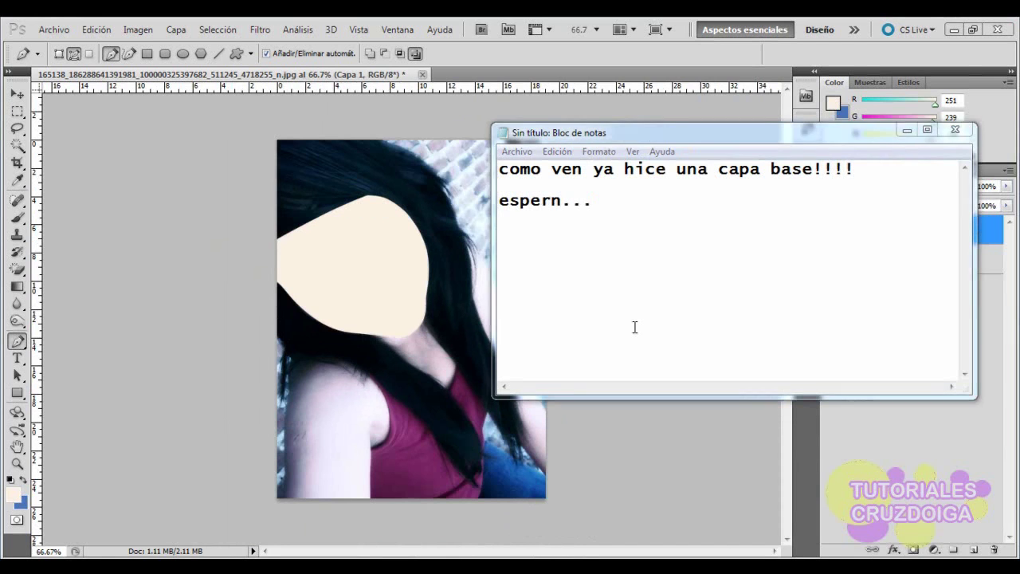
text(bueno s)
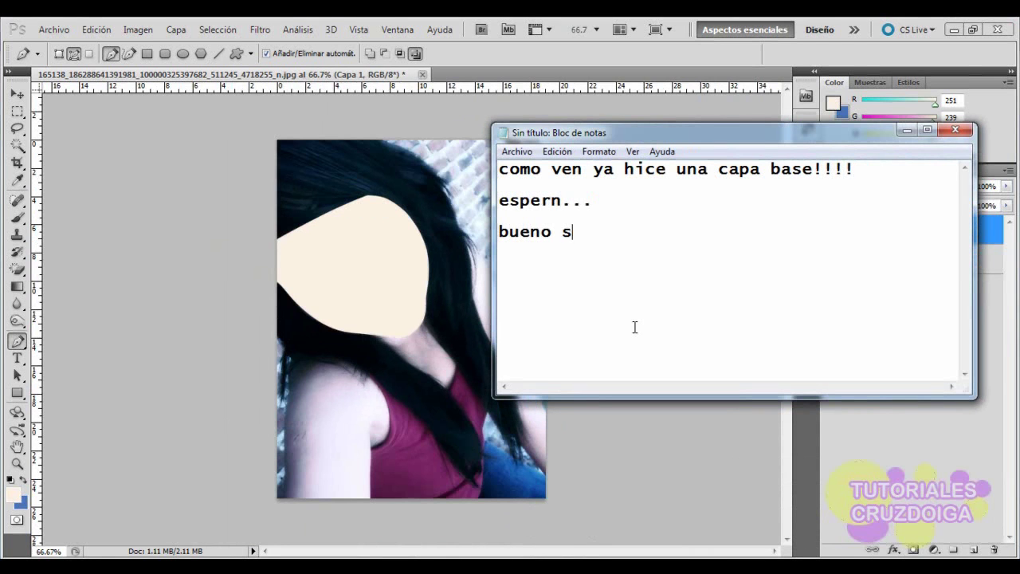
text(eguimos, vino un cl)
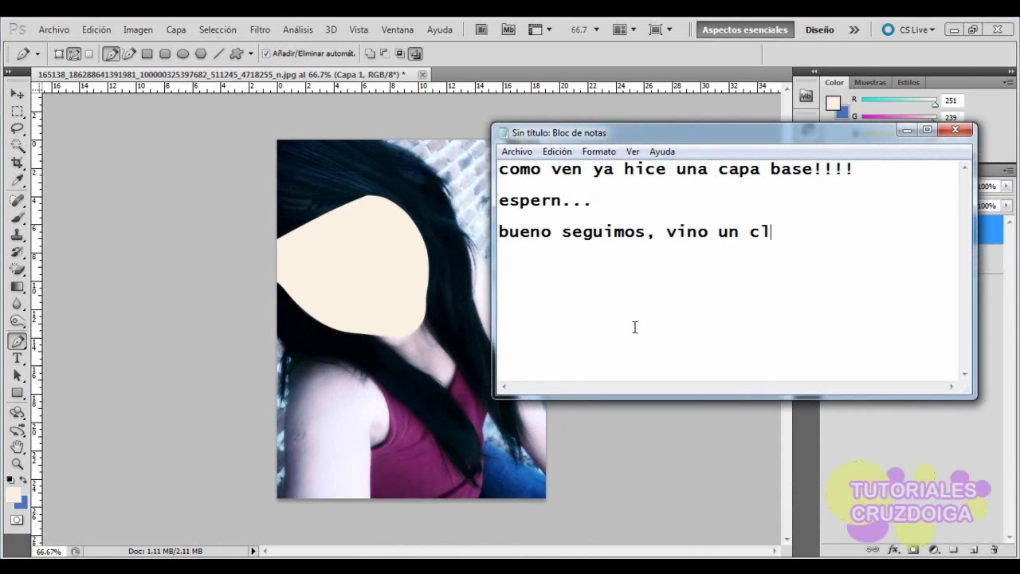
text(iente xD :P)
key(ctrl+a)
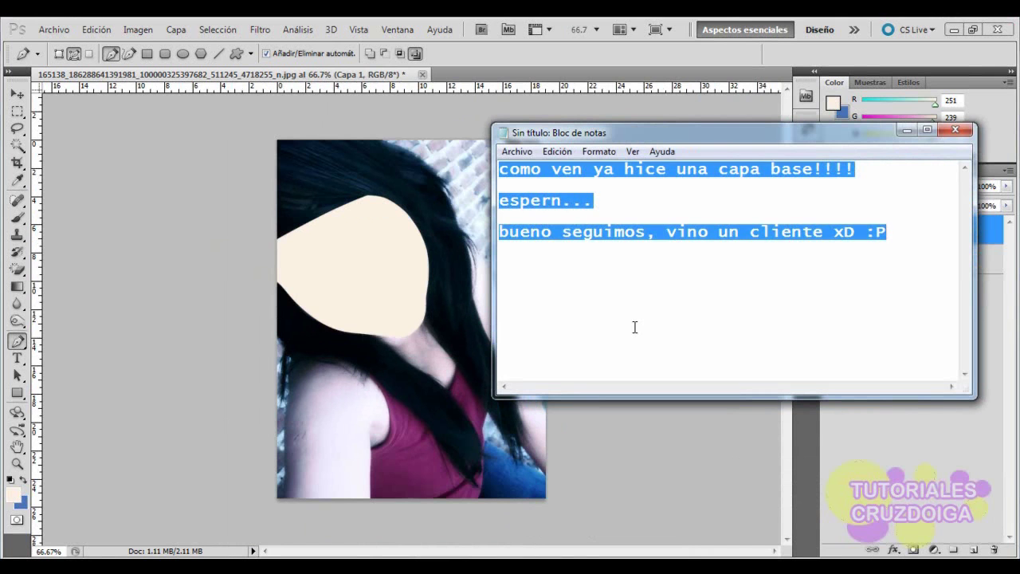
key(Delete)
key(alt+Tab)
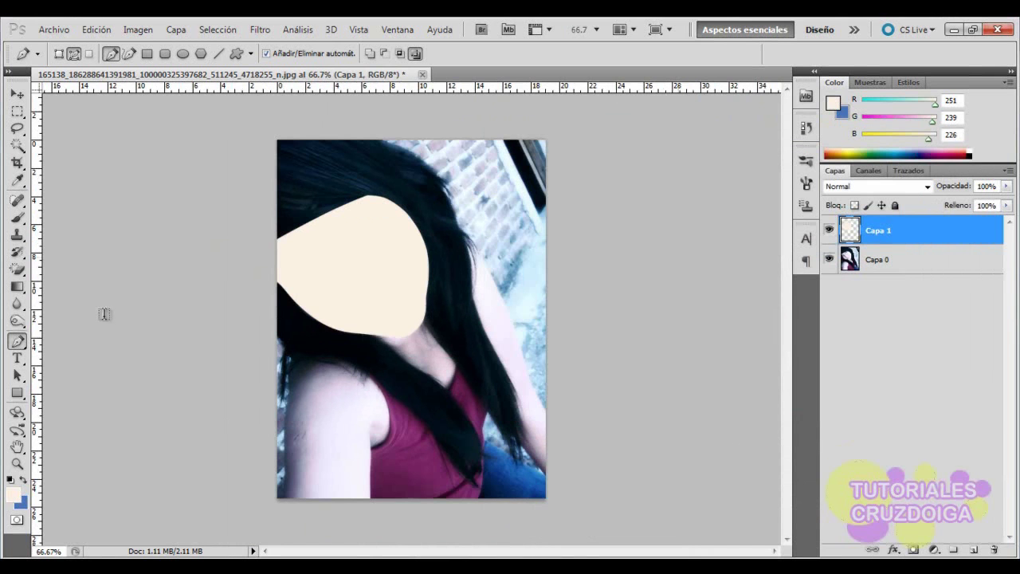
key(ctrl+plus)
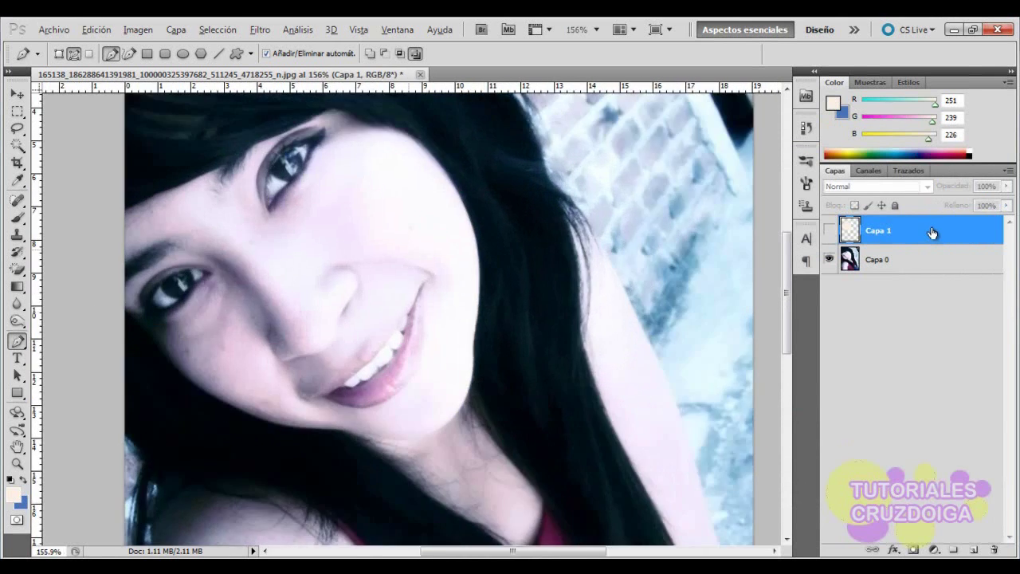
Create Capa 2 and trace Pen paths around the left eye and eyebrow.
scroll(203, 231, up, 2)
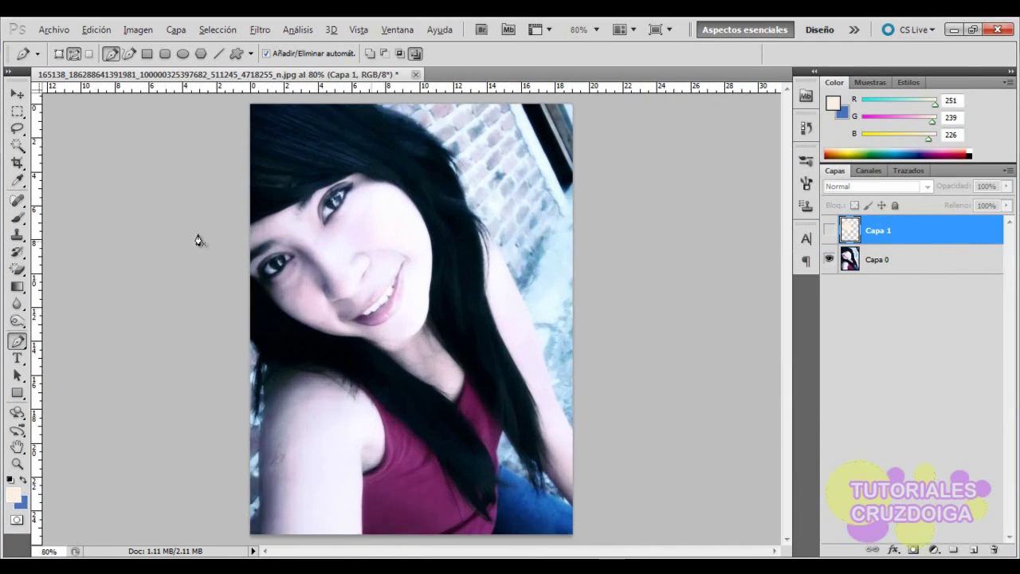
key(ctrl+shift+n)
key(Return)
scroll(510, 209, up, 2)
scroll(489, 198, up, 1)
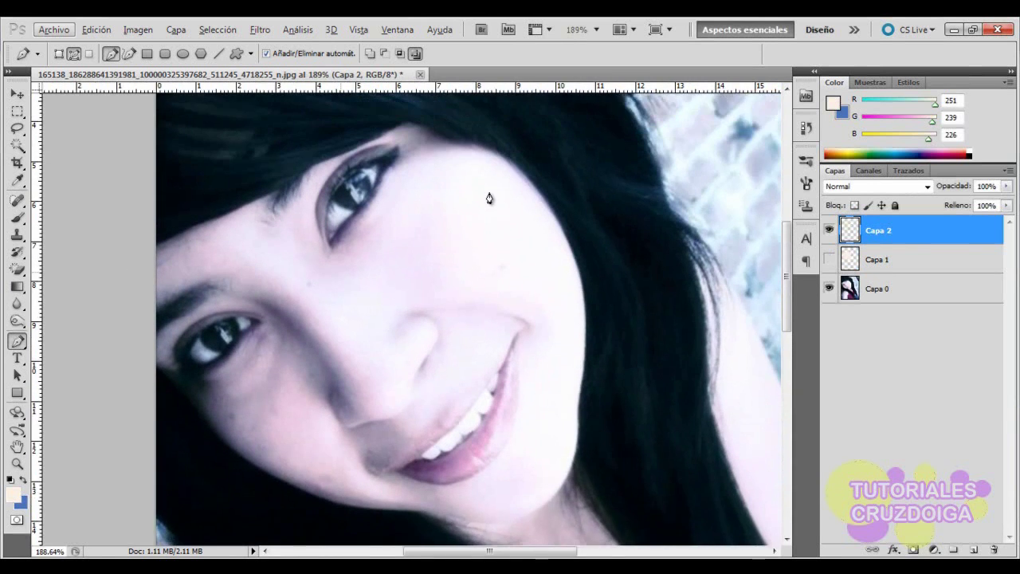
scroll(489, 198, up, 1)
scroll(542, 256, down, 1)
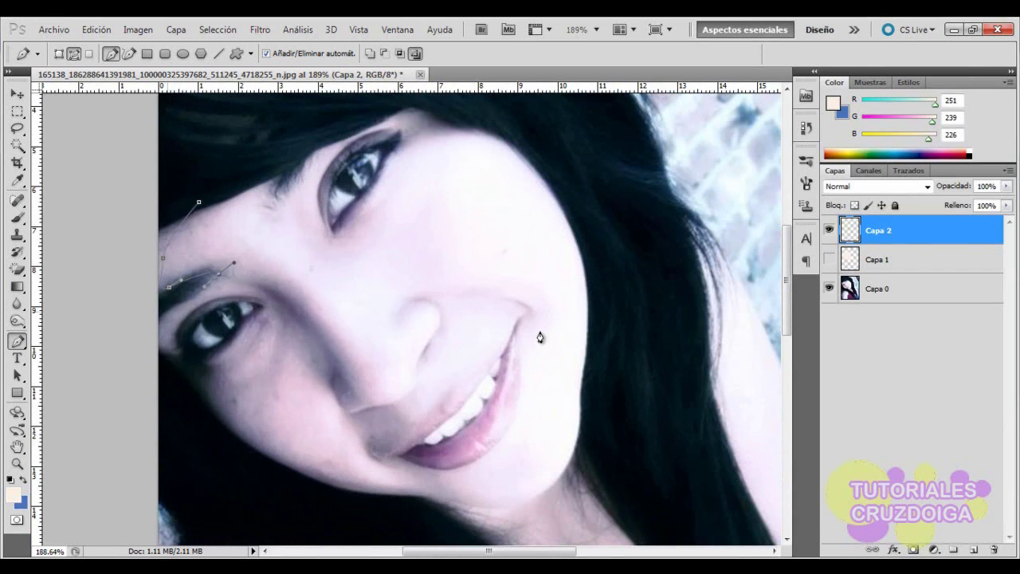
click(179, 327)
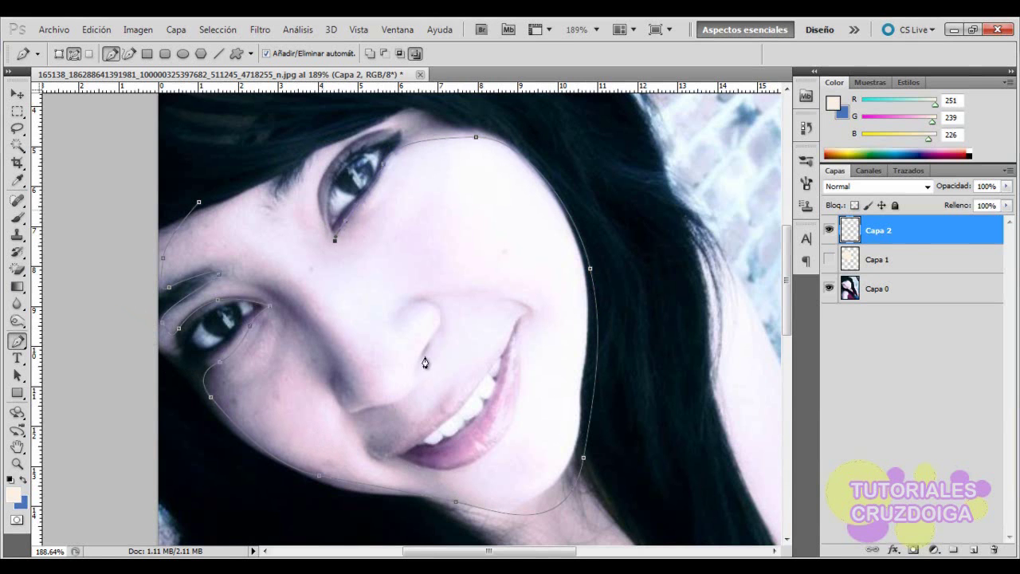
scroll(436, 319, up, 3)
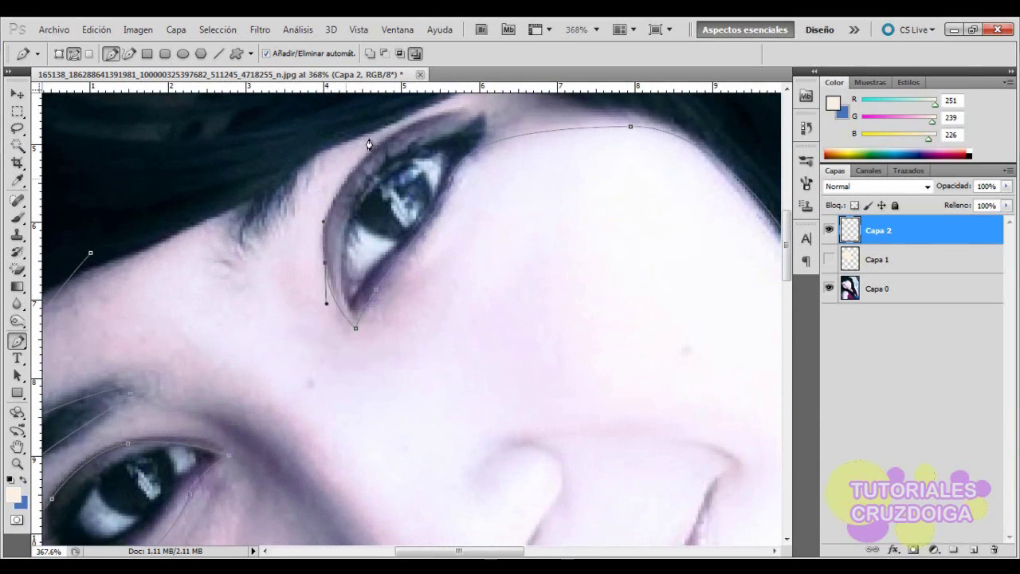
scroll(334, 155, down, 5)
scroll(397, 187, up, 1)
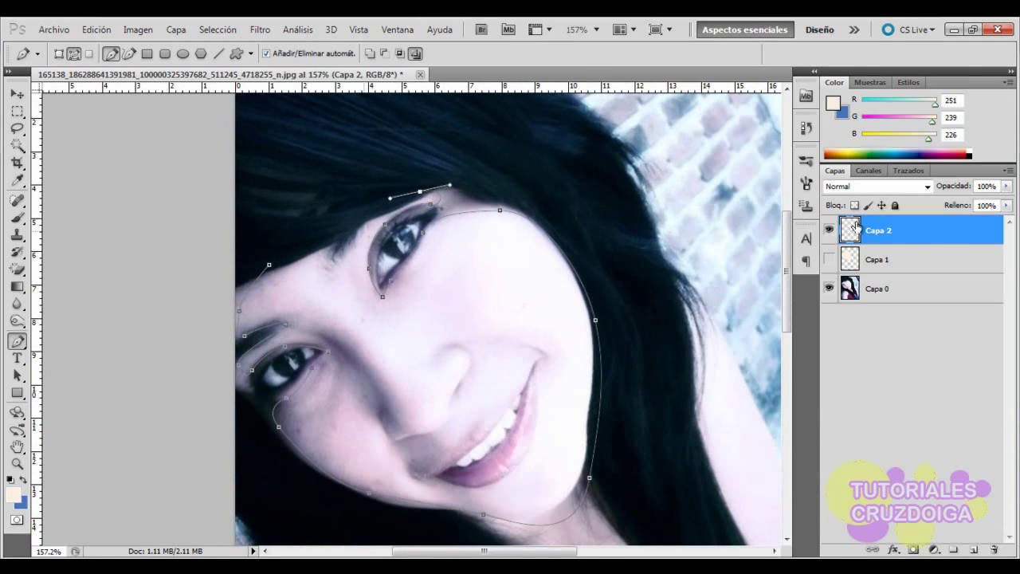
drag(333, 270, 348, 256)
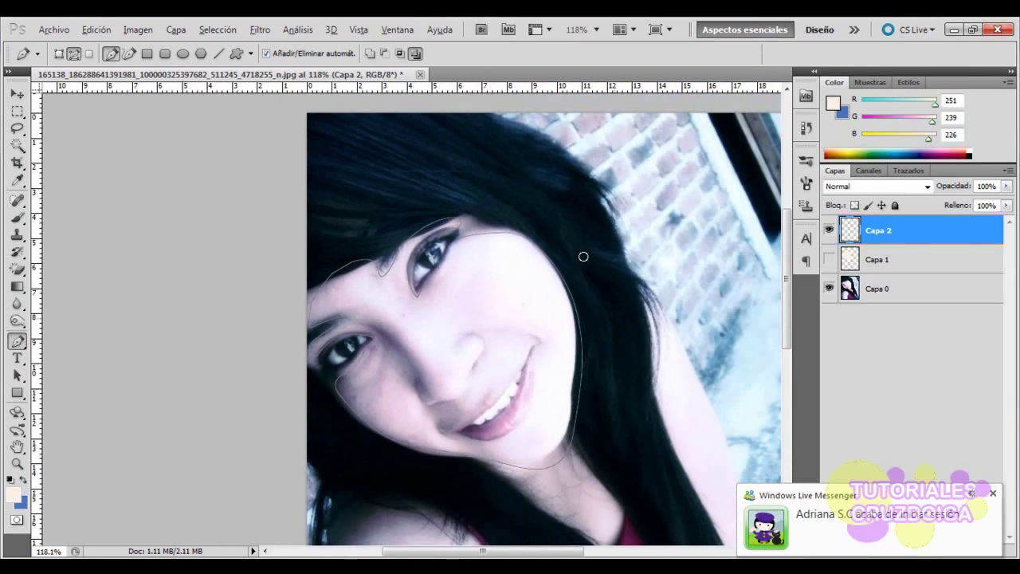
Add layer Capa 3 above Capa 1 and set the foreground to tan R240 G219 B196.
key(alt+bracketleft)
key(ctrl+shift+n)
key(Return)
key(i)
click(592, 266)
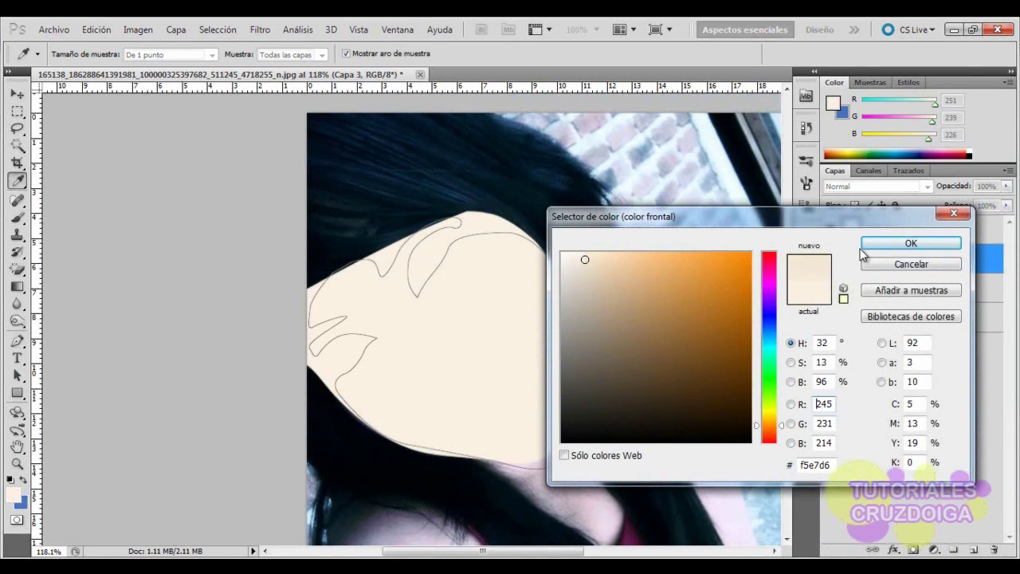
click(510, 363)
click(592, 261)
click(595, 264)
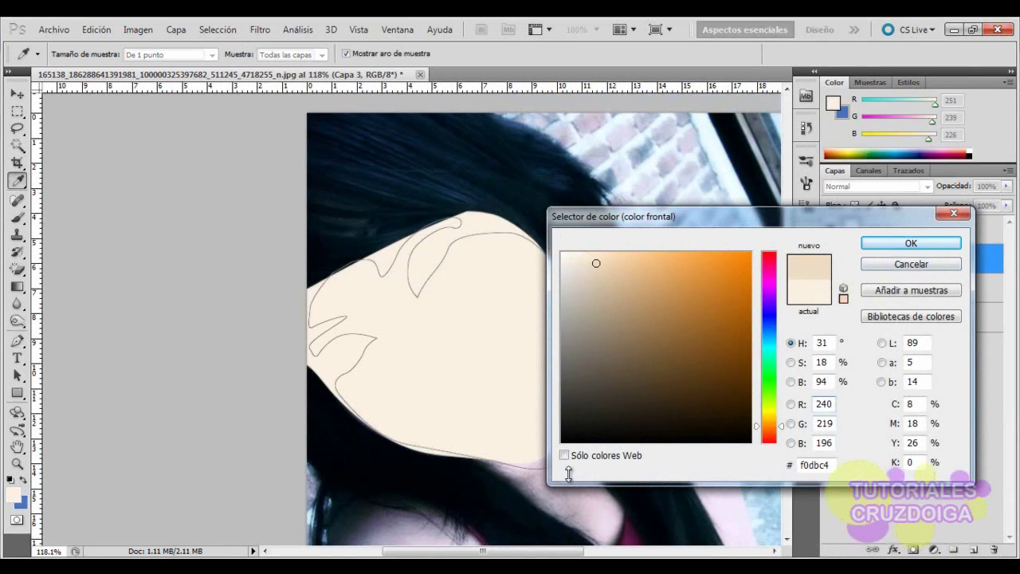
click(911, 243)
Try filling the traced paths with tan on Capa 3, then undo the fill.
key(alt+bracketright)
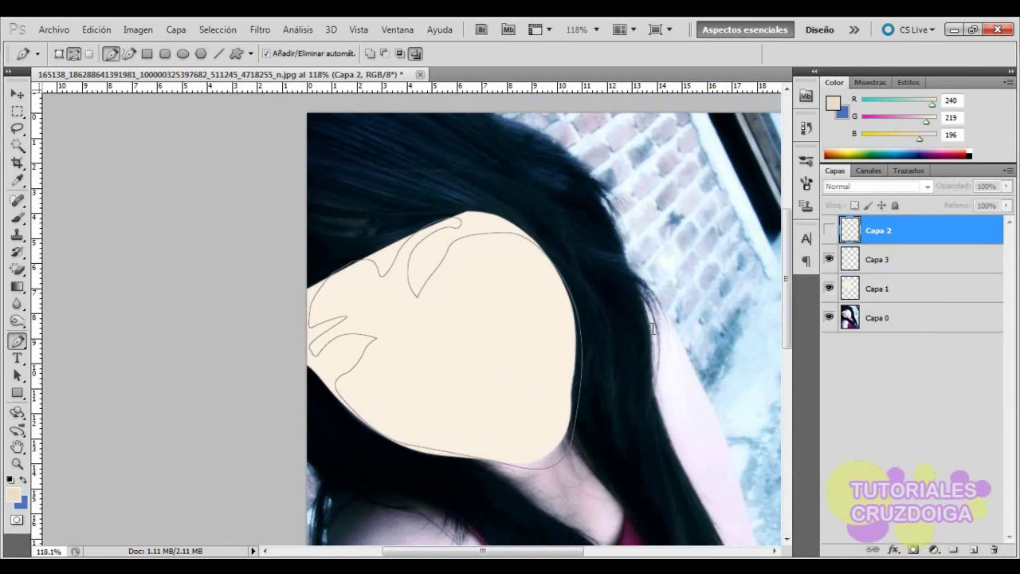
key(alt+bracketleft)
right_click(653, 327)
click(541, 397)
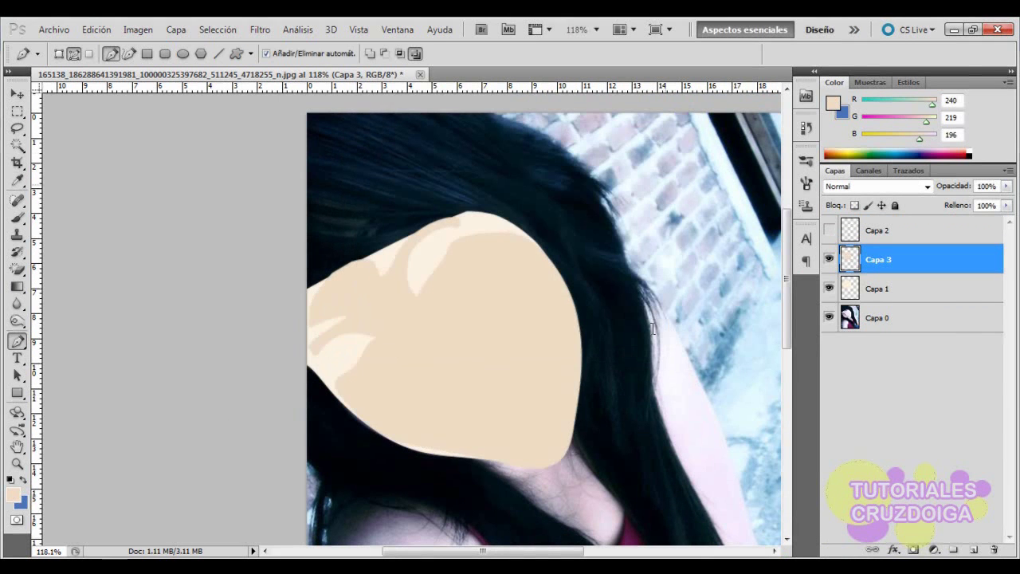
key(ctrl+alt+z)
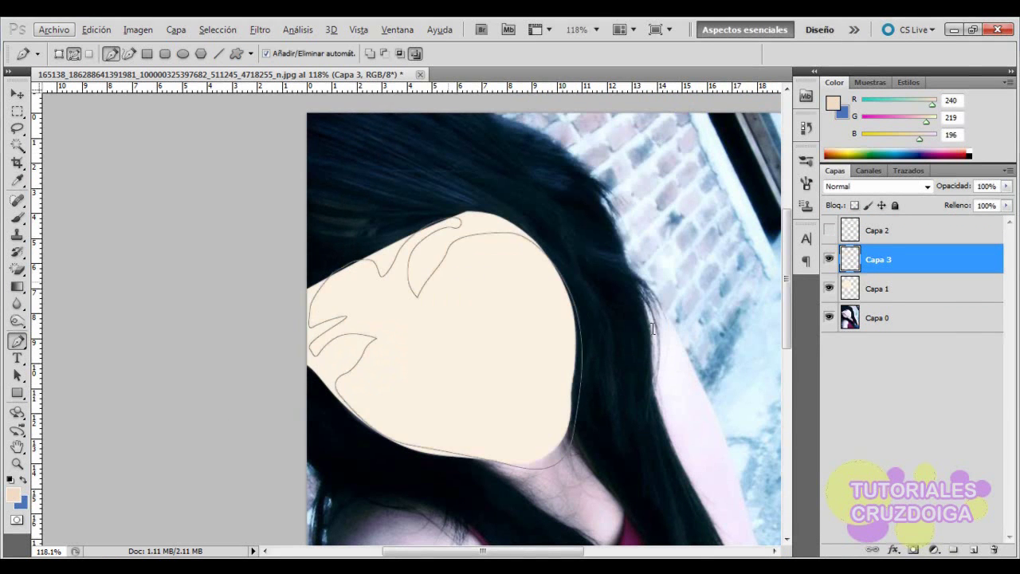
Close the head outline path and fill it with tan.
drag(432, 498, 343, 498)
drag(273, 449, 262, 420)
drag(265, 263, 290, 216)
click(352, 262)
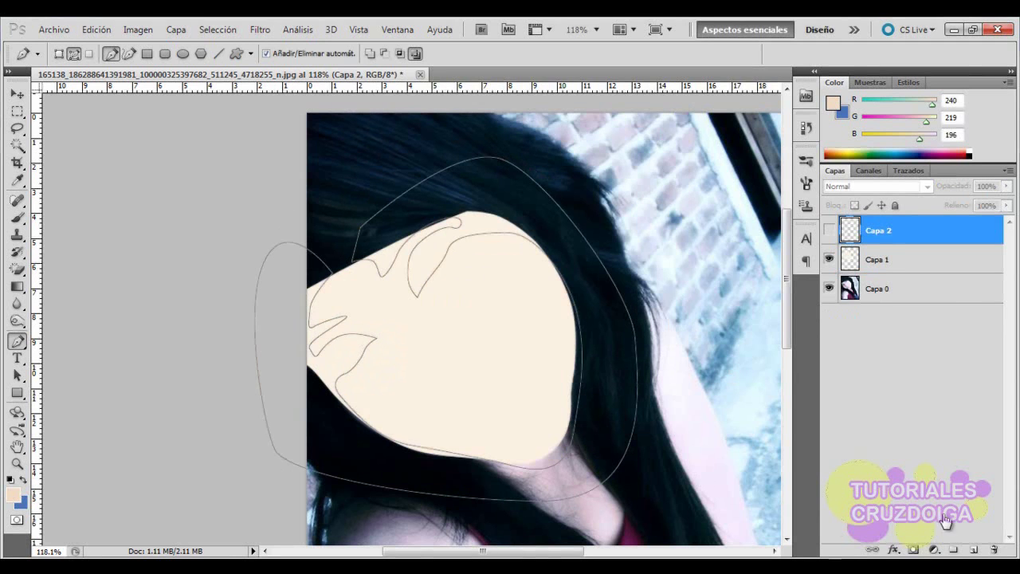
right_click(539, 305)
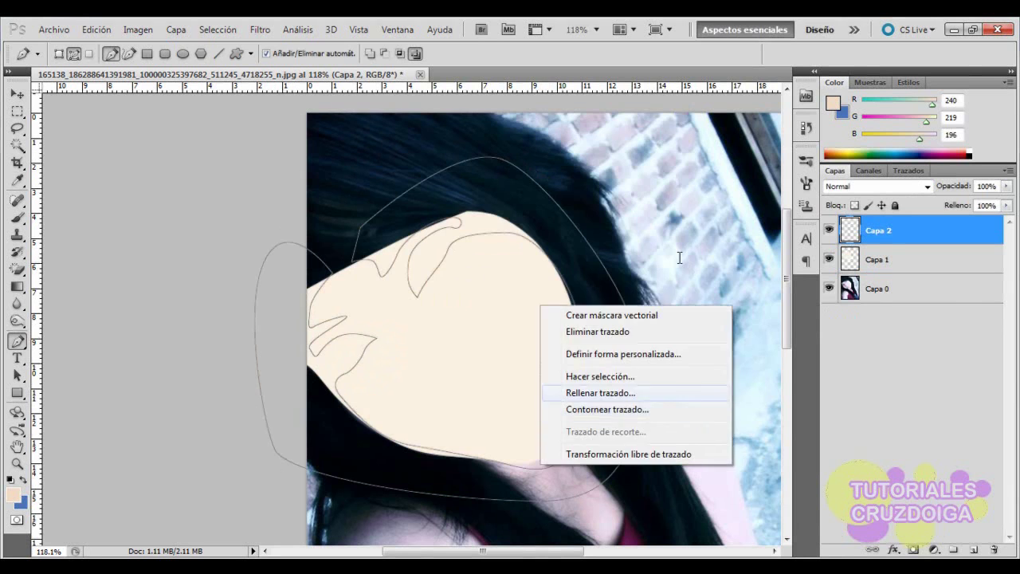
click(594, 392)
click(631, 150)
Trim the tan fill to the face by inverting the path selection and deleting.
key(ctrl+Return)
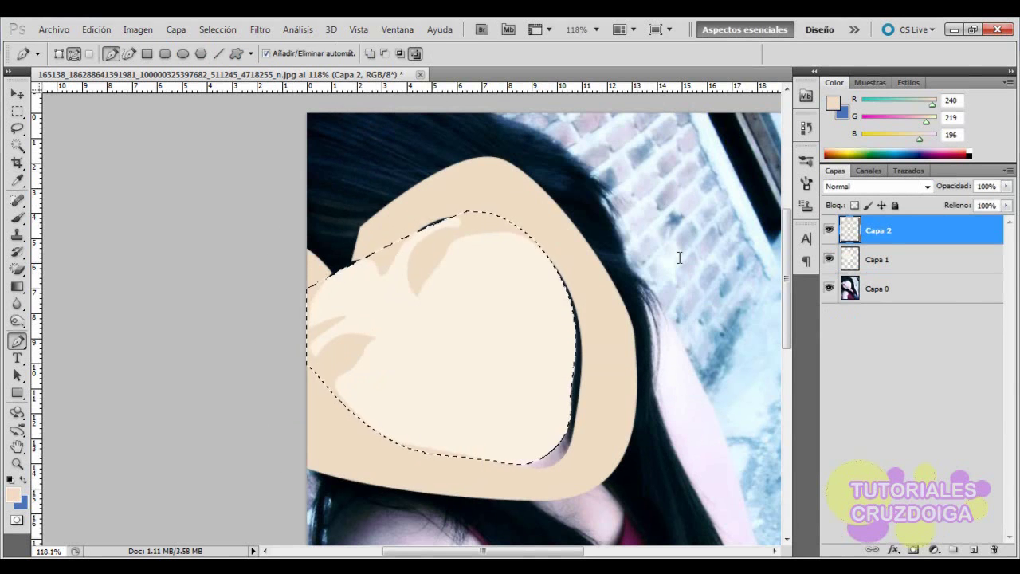
key(shift+ctrl+i)
key(Delete)
key(ctrl+d)
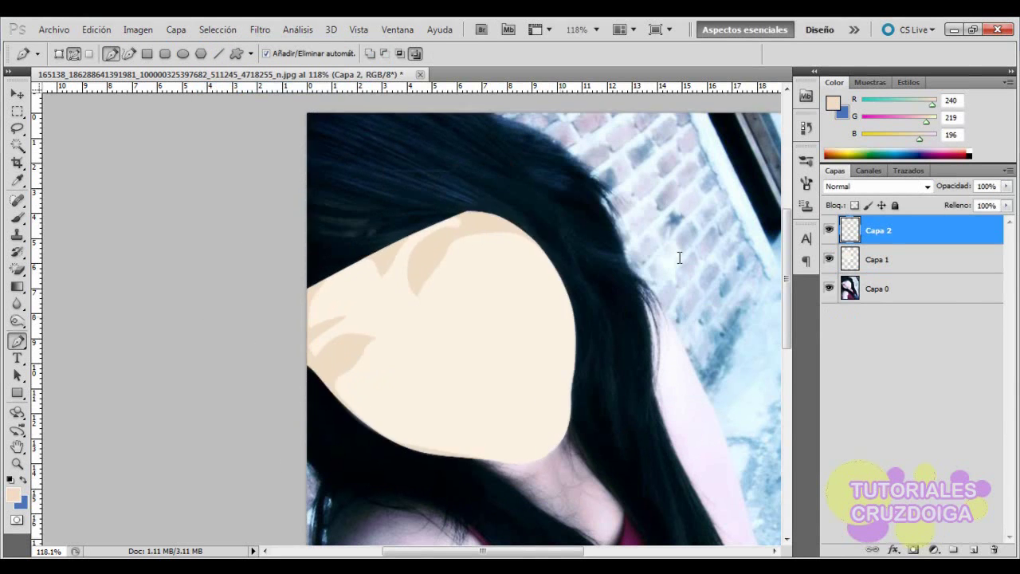
click(680, 257)
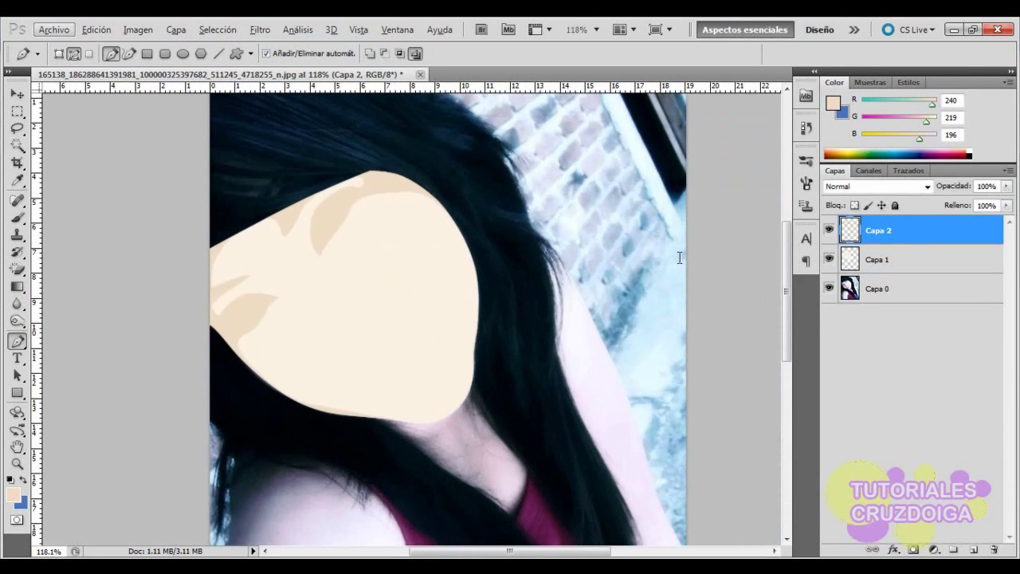
Group the two face layers as 'CARA BASE' and hide the group to reveal the photo.
key(ctrl+g)
text(CARA BAS)
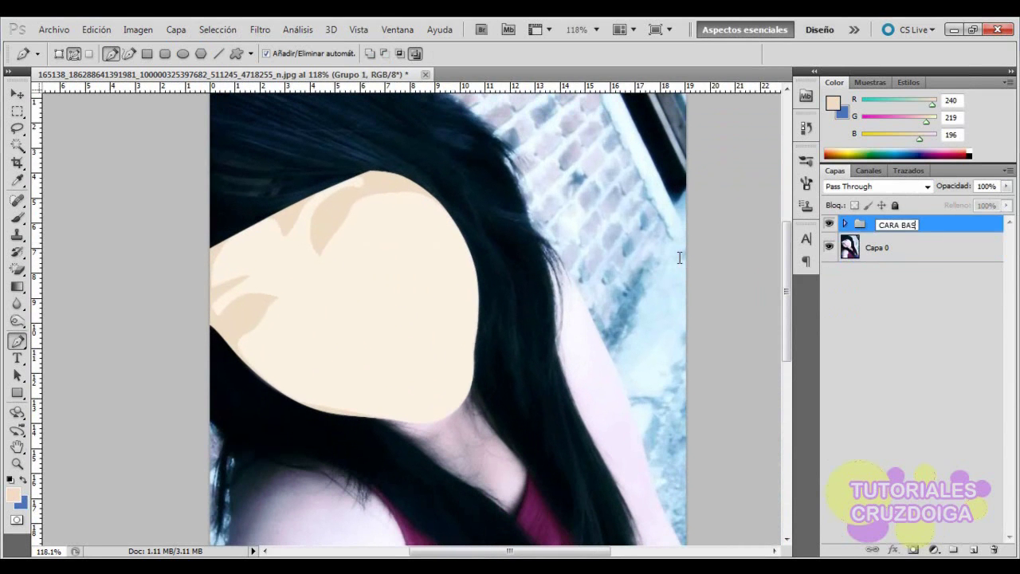
text(E)
key(Return)
click(844, 224)
click(829, 224)
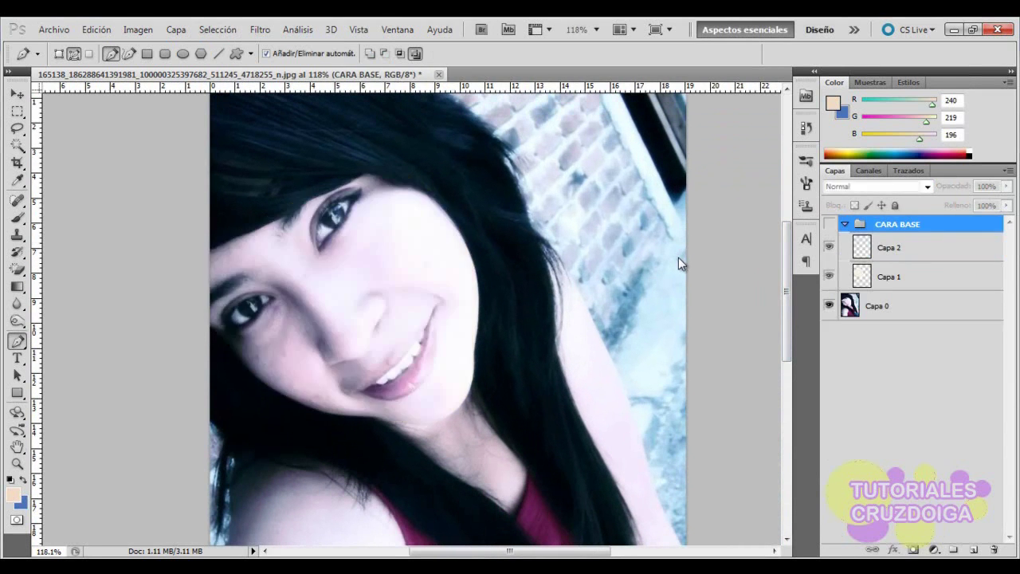
key(ctrl+plus)
scroll(375, 234, up, 1)
click(845, 224)
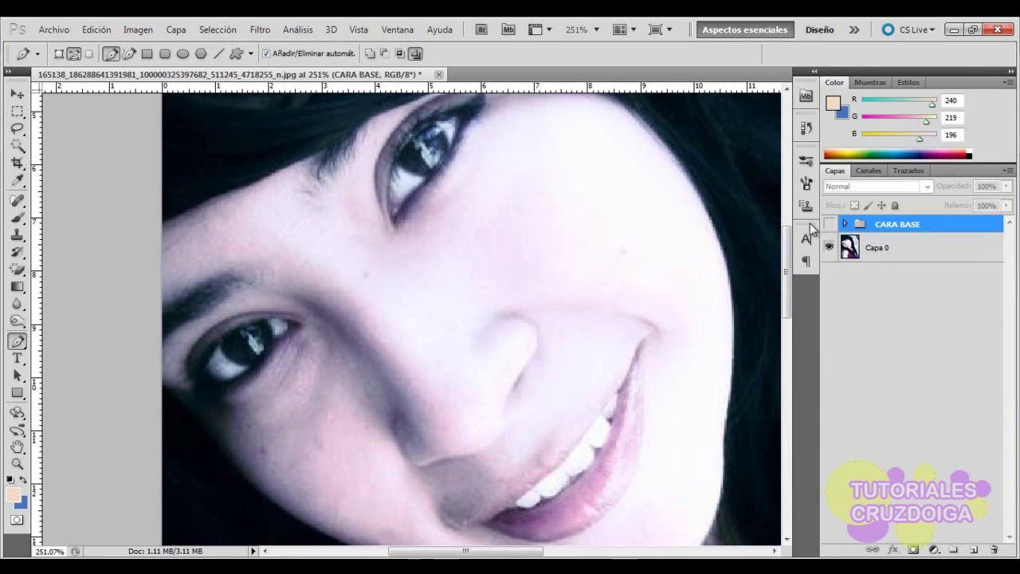
text(YA HICE LA CARA!!  bu)
text(eno)
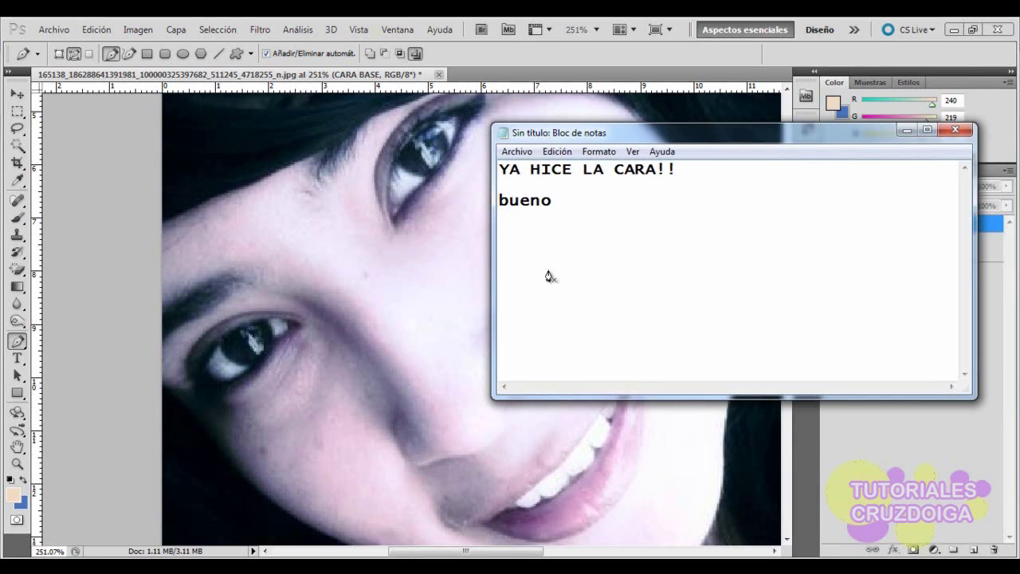
text(, una parte ahora s)
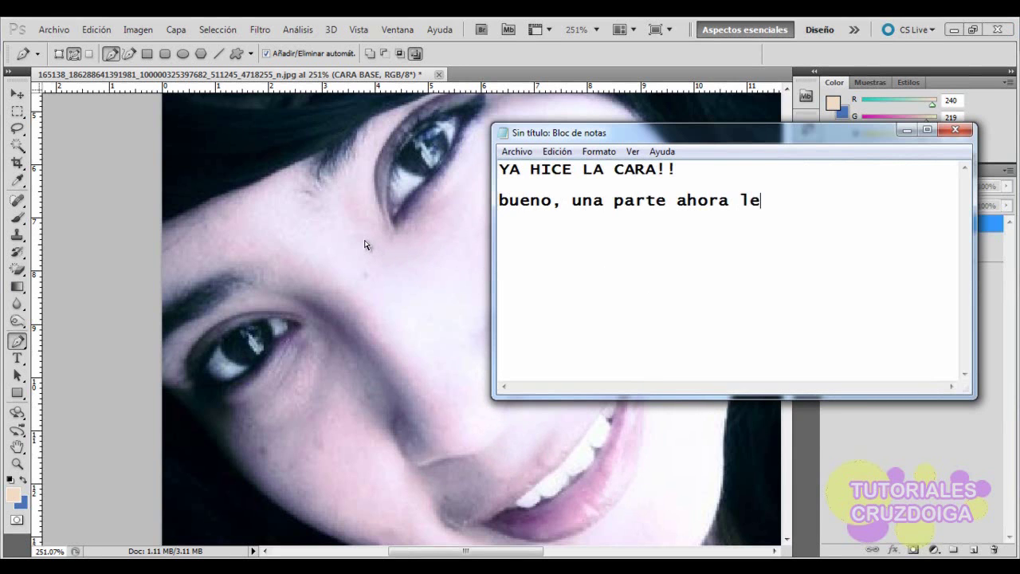
text(igo con los o)
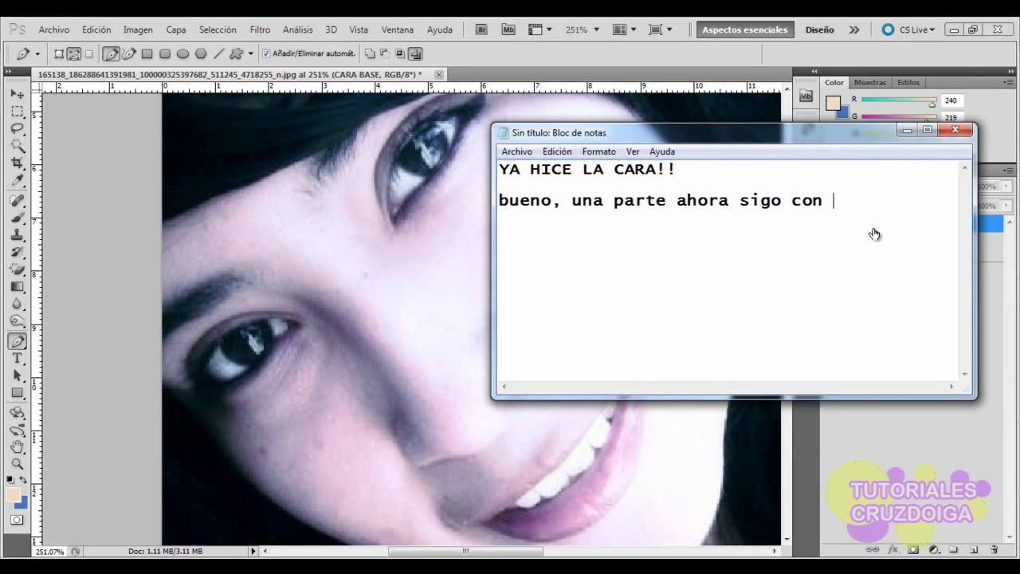
text(jos, )
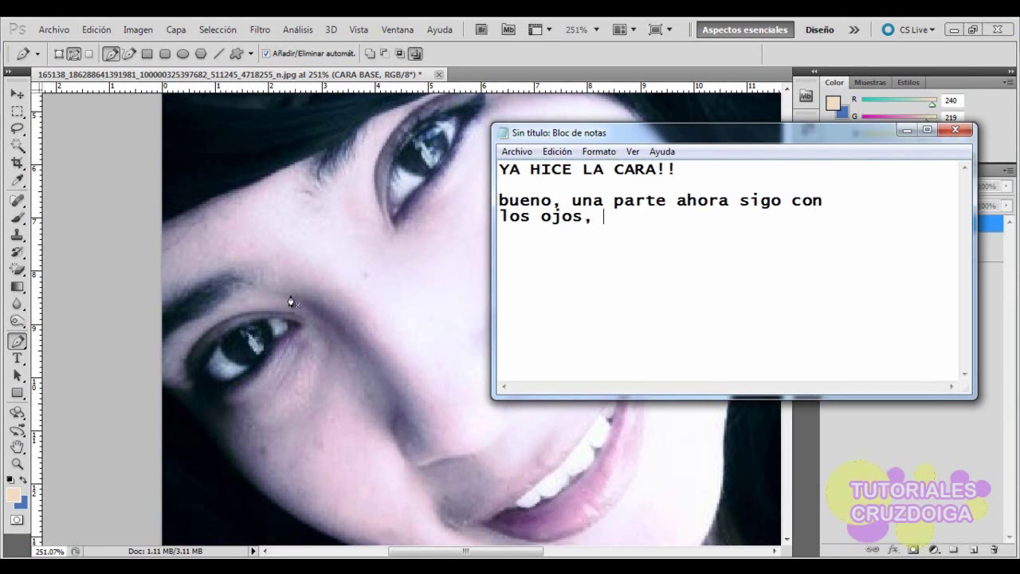
text(obvio todo)
key(Return)
text(en c)
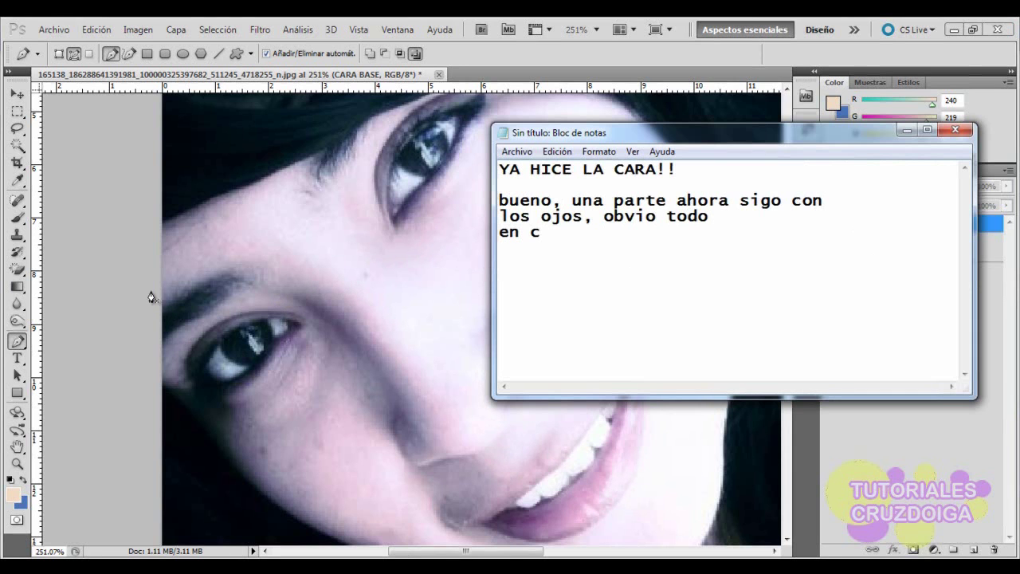
text(apas diferentes)
key(Return)
text(y a)
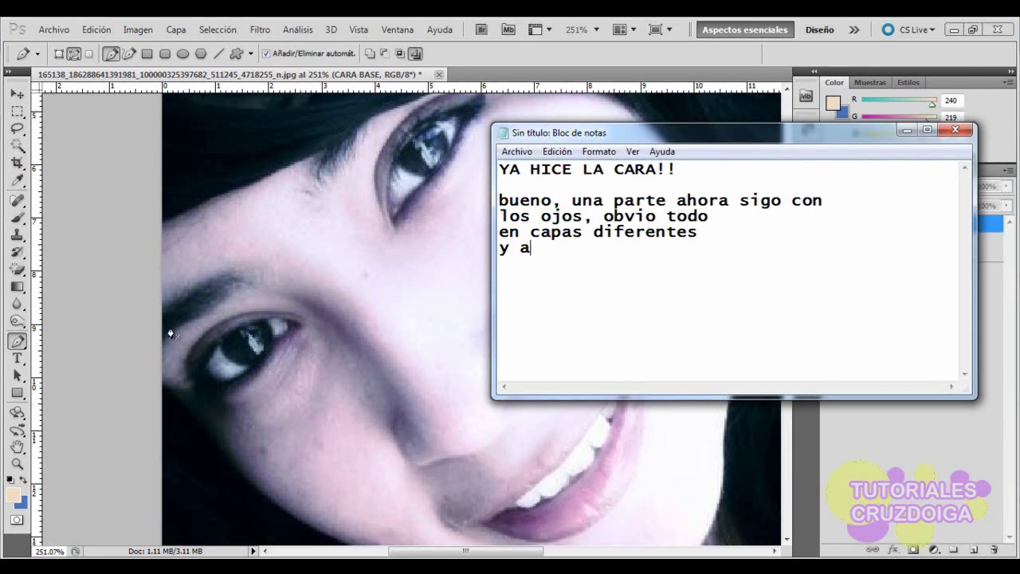
text(grupados! )
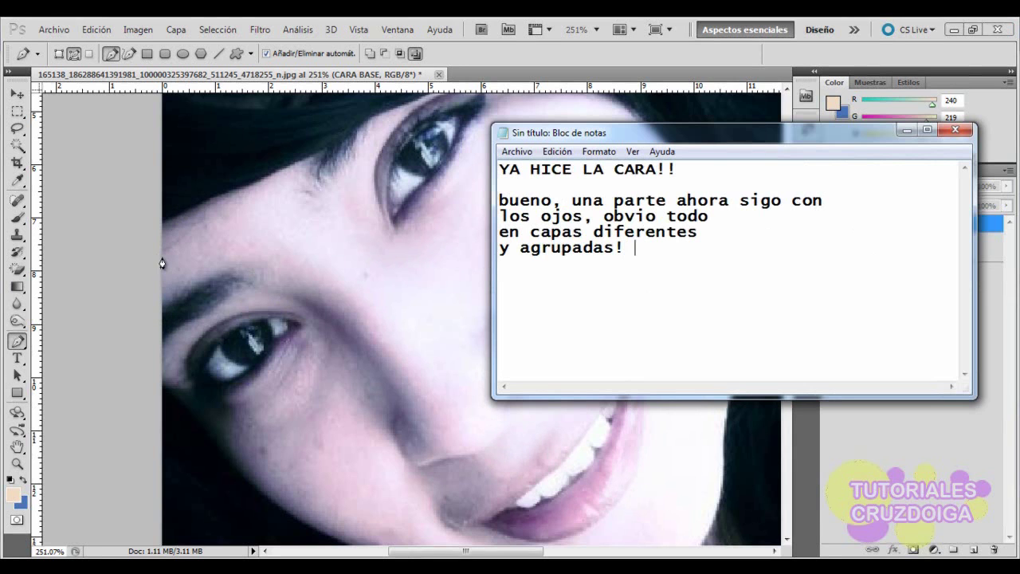
text(on nombres)
key(Return)
text(para que enontremos)
key(Return)
text(rapido )
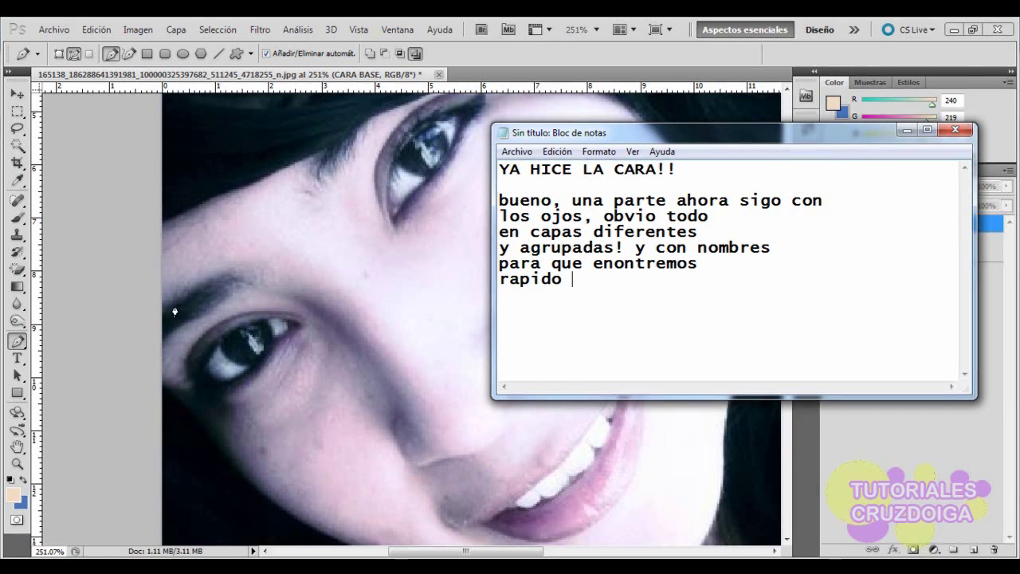
text(una capa cuando)
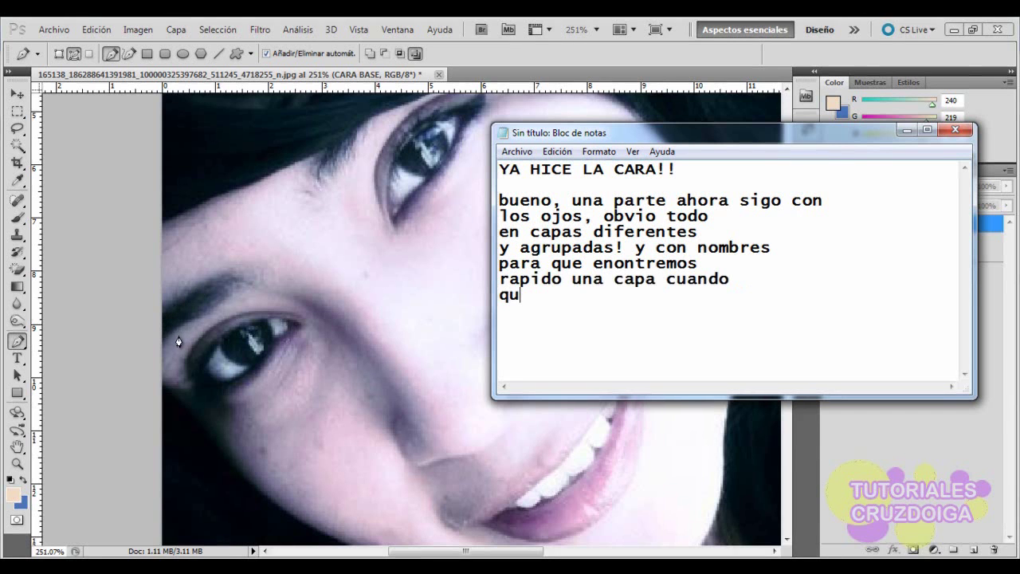
text(mos modificar...)
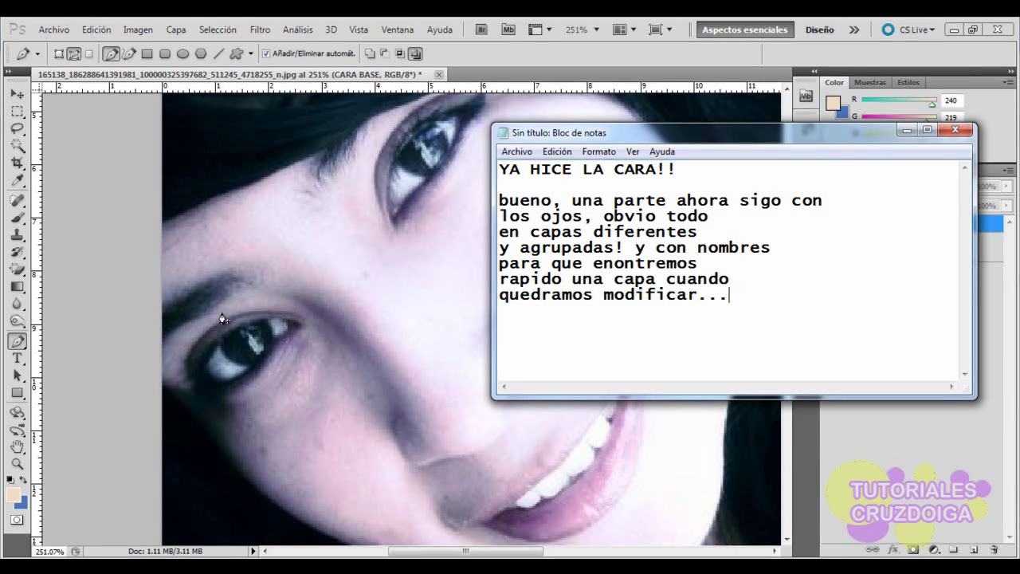
key(ctrl+a)
key(BackSpace)
key(alt+Tab)
drag(217, 296, 247, 331)
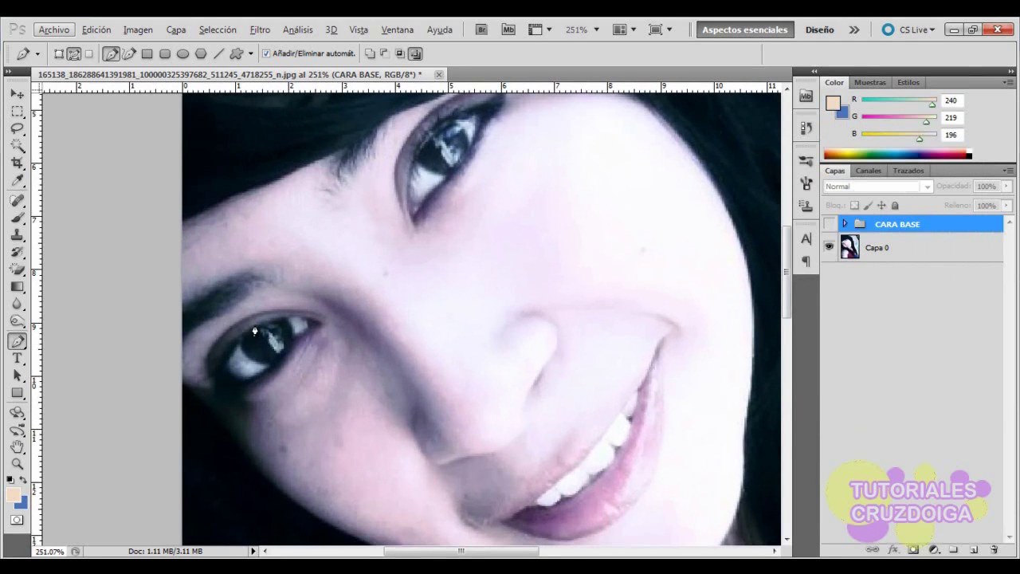
Add a new layer and wrap it in a group named OJO UNO.
key(ctrl+shift+alt+n)
key(ctrl+g)
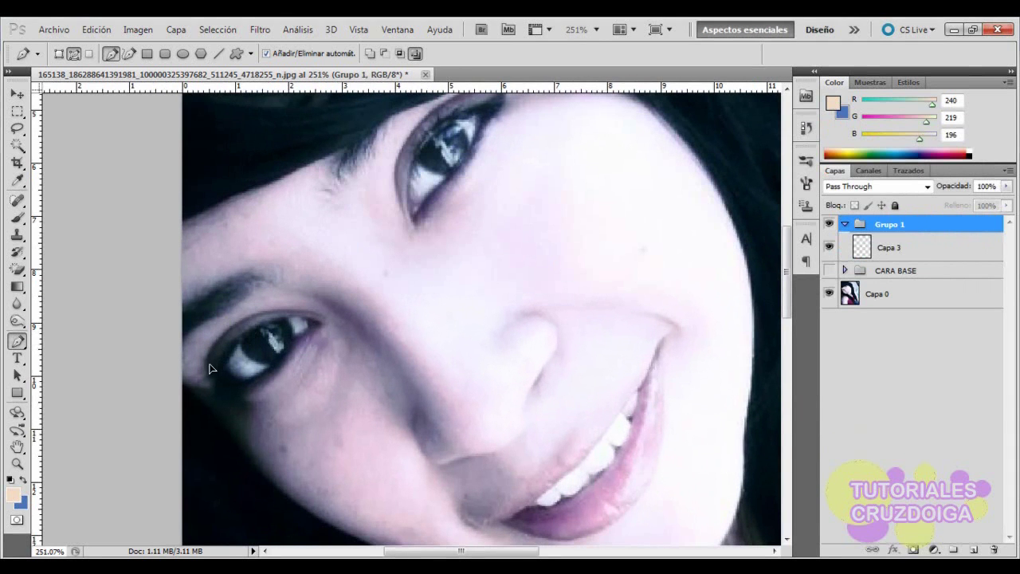
text(O UNO)
key(Return)
Trace a Pen path around the left eye's outline, from inner corner to outer corner.
key(alt+bracketleft)
scroll(363, 482, up, 3)
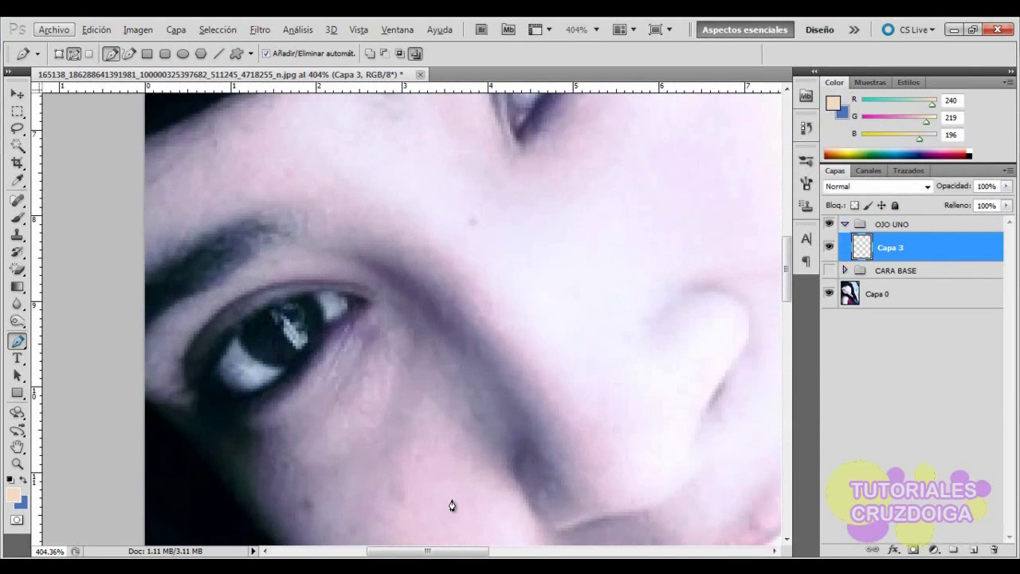
scroll(452, 505, up, 1)
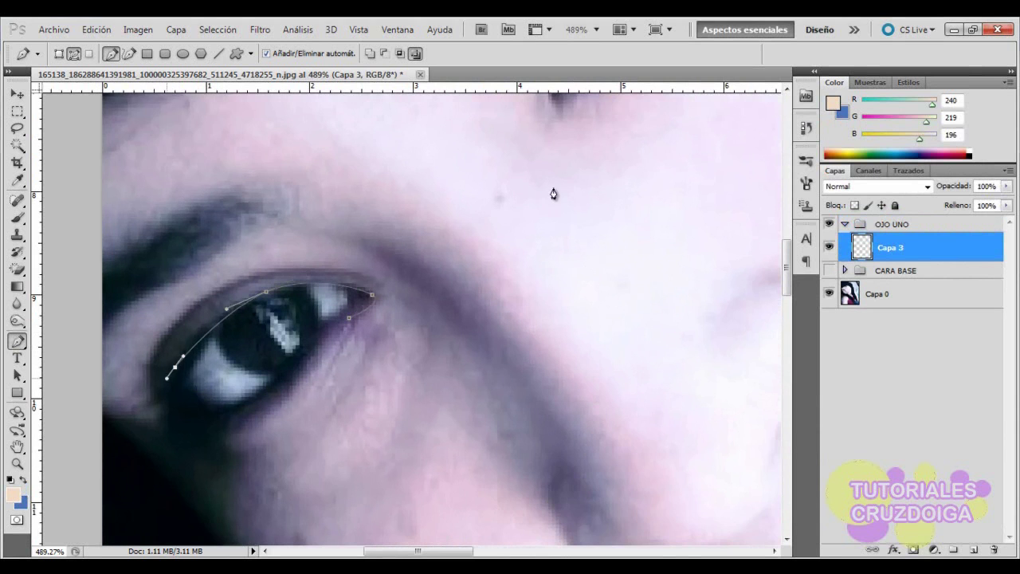
scroll(588, 248, down, 3)
drag(185, 340, 209, 345)
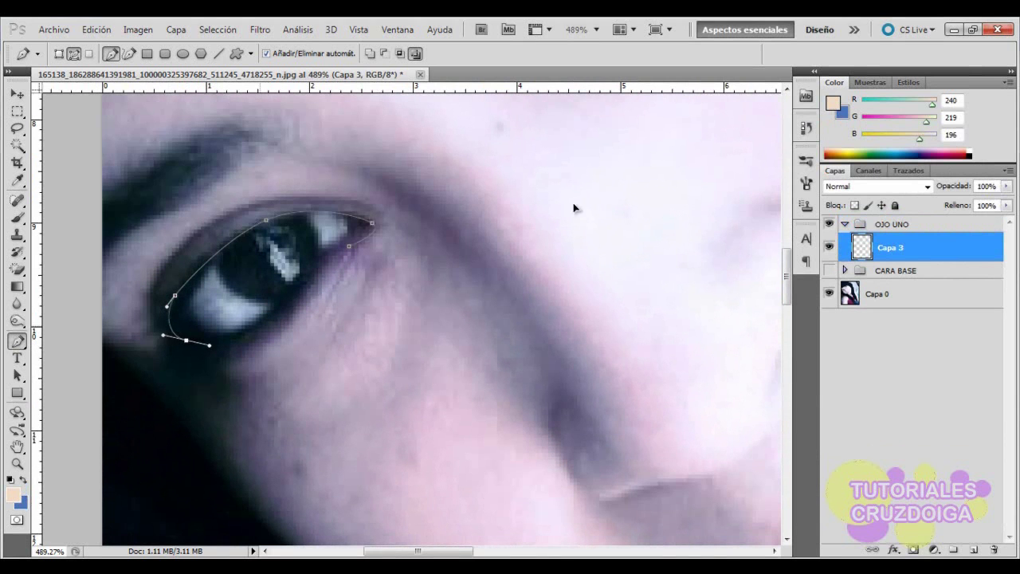
click(277, 305)
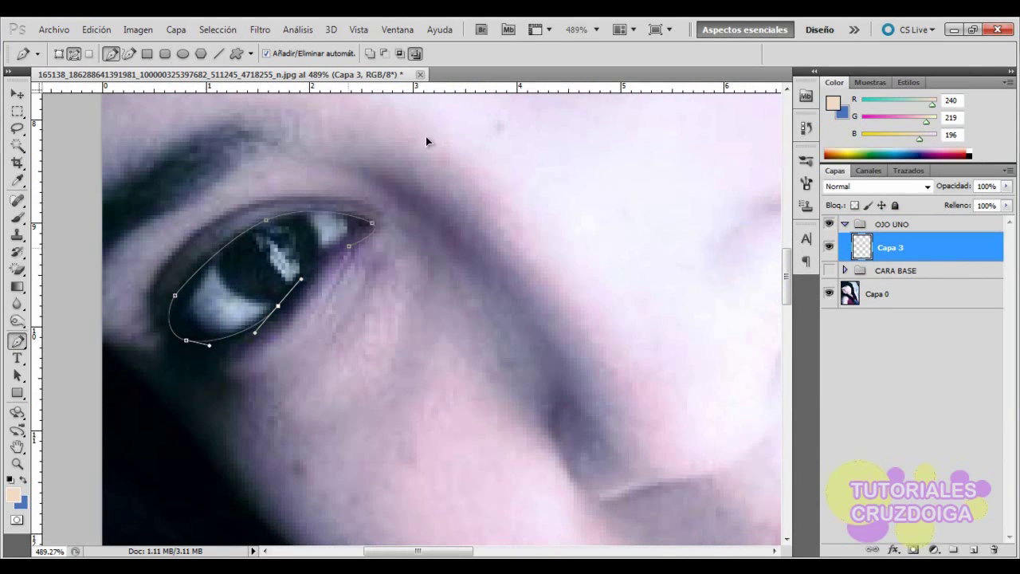
drag(407, 141, 382, 169)
drag(371, 223, 349, 221)
scroll(353, 222, down, 3)
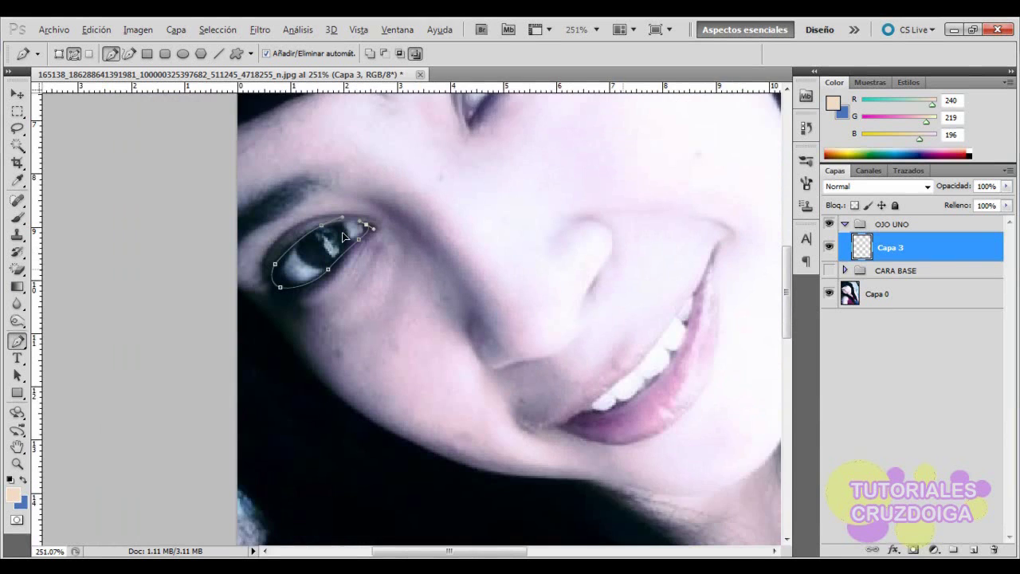
scroll(332, 249, up, 2)
Fill the eye outline path with light grey 235 using Rellenar trazado.
key(i)
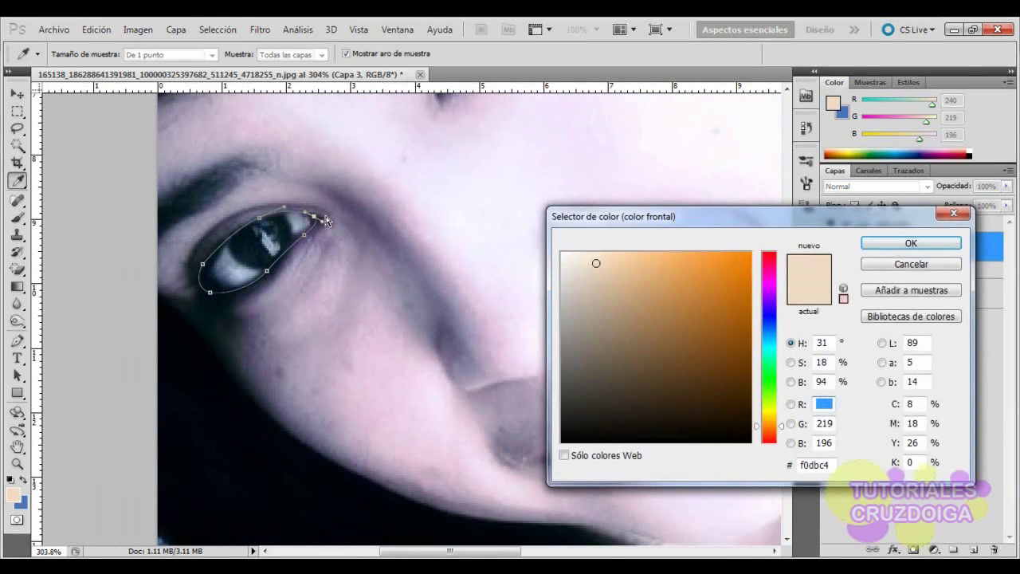
key(Return)
key(p)
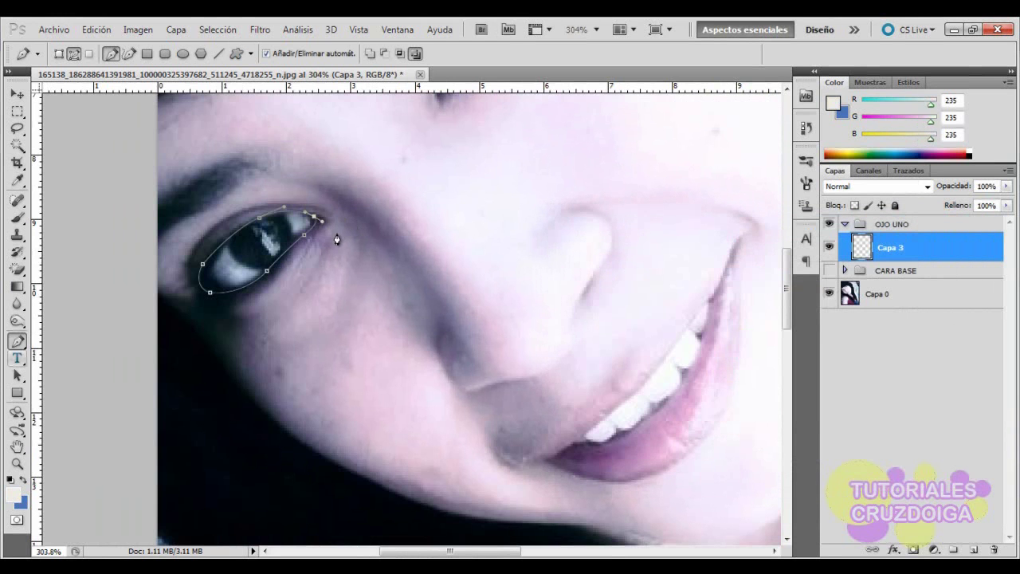
right_click(331, 249)
key(Return)
key(Return)
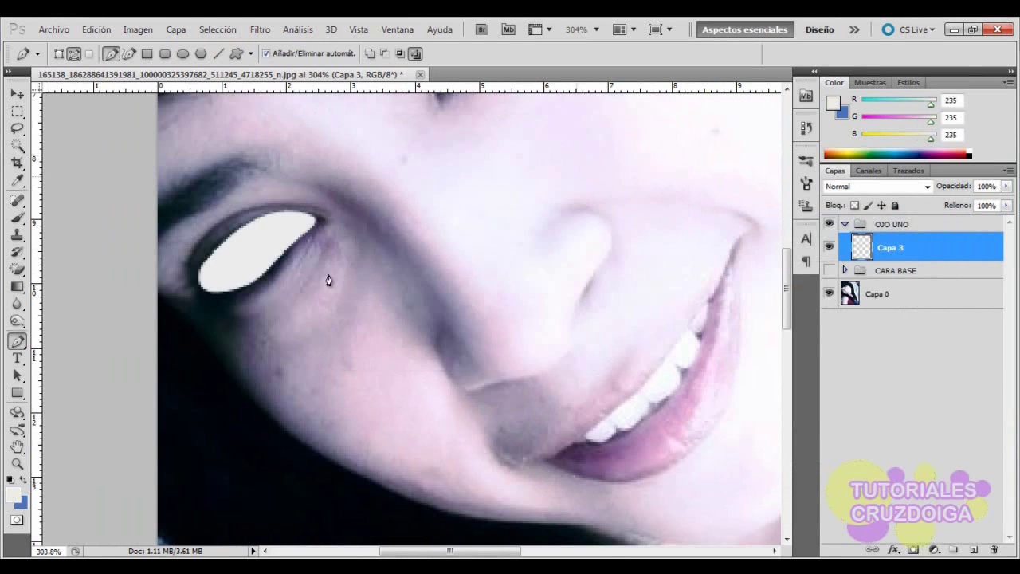
scroll(331, 283, up, 2)
scroll(326, 239, up, 3)
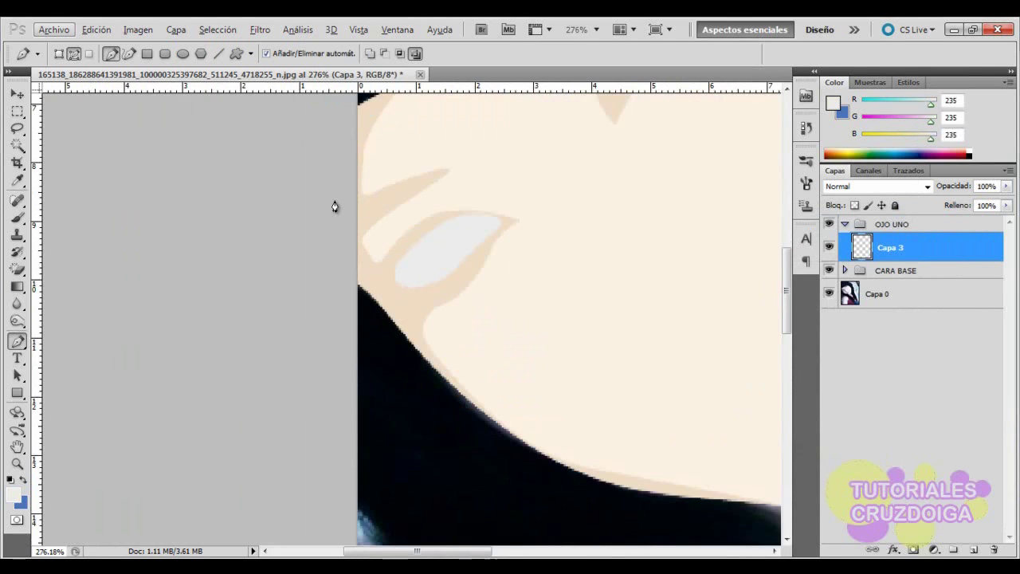
scroll(388, 135, up, 4)
scroll(398, 141, up, 1)
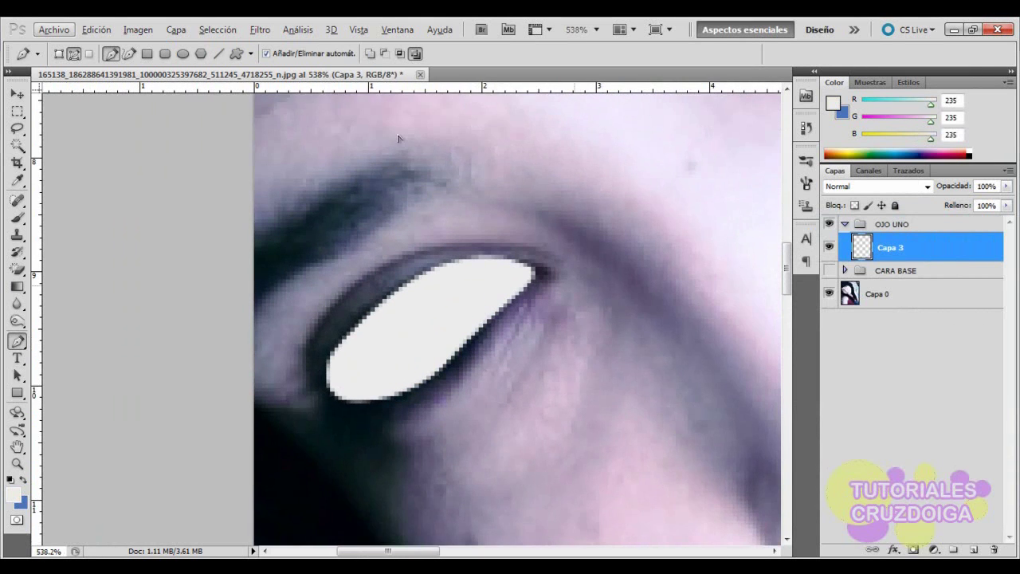
scroll(398, 141, up, 1)
scroll(417, 212, down, 3)
scroll(425, 212, down, 2)
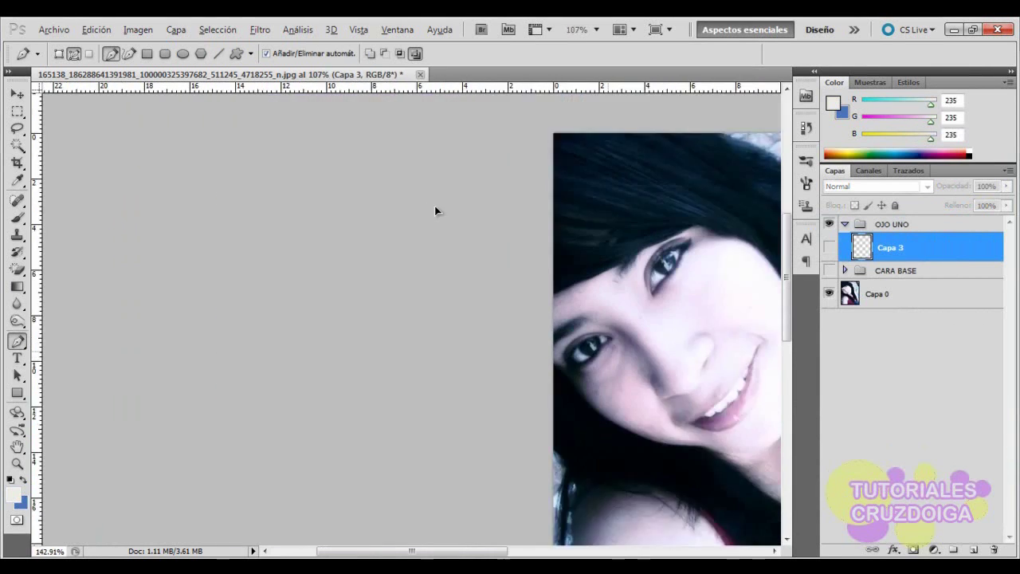
scroll(433, 207, up, 2)
scroll(448, 203, up, 1)
scroll(430, 194, up, 1)
scroll(399, 194, up, 1)
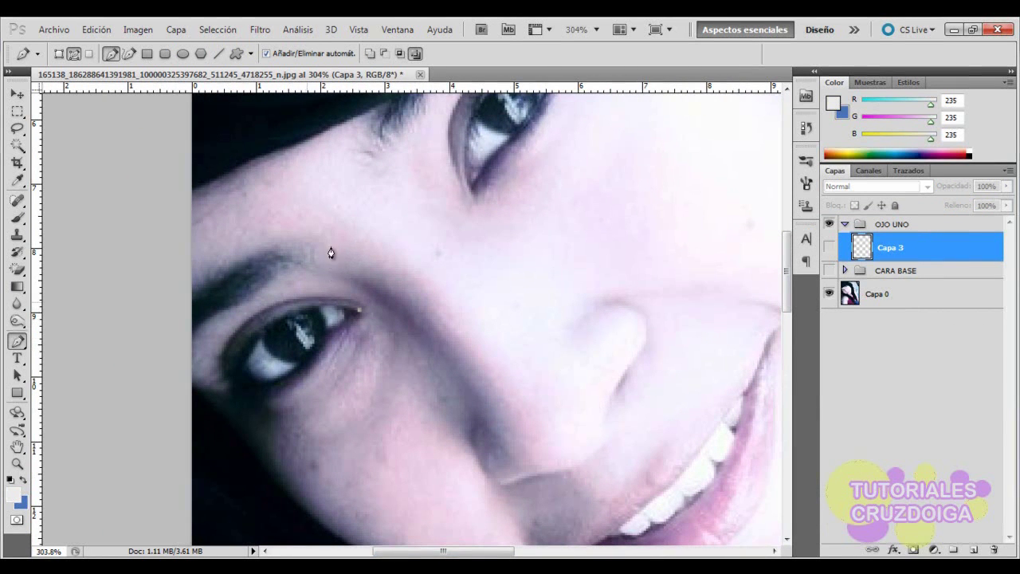
Reshape the eyelid curves and close the path around the whole eye opening.
drag(330, 249, 333, 244)
drag(251, 336, 261, 325)
drag(221, 376, 217, 379)
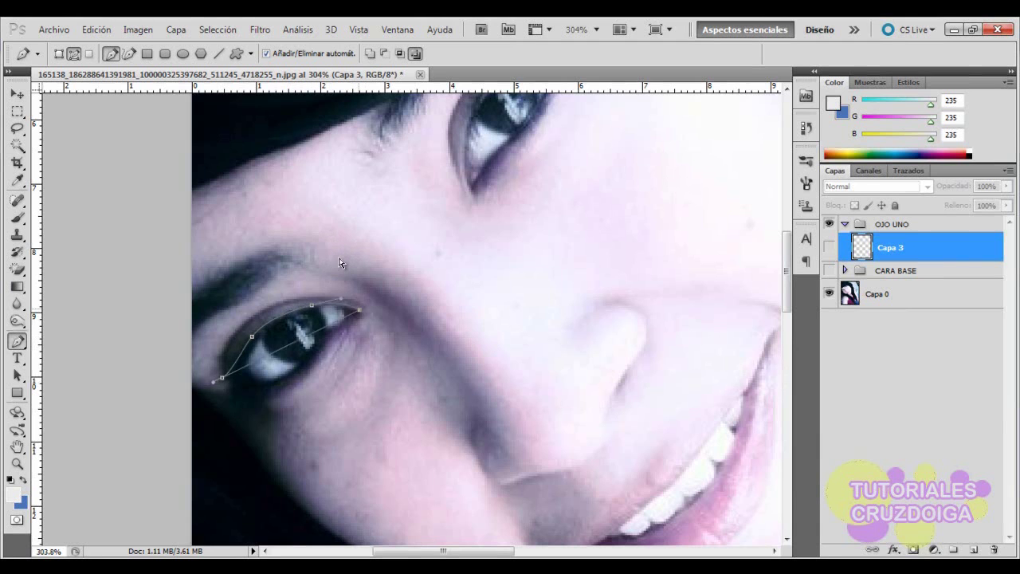
drag(333, 268, 338, 234)
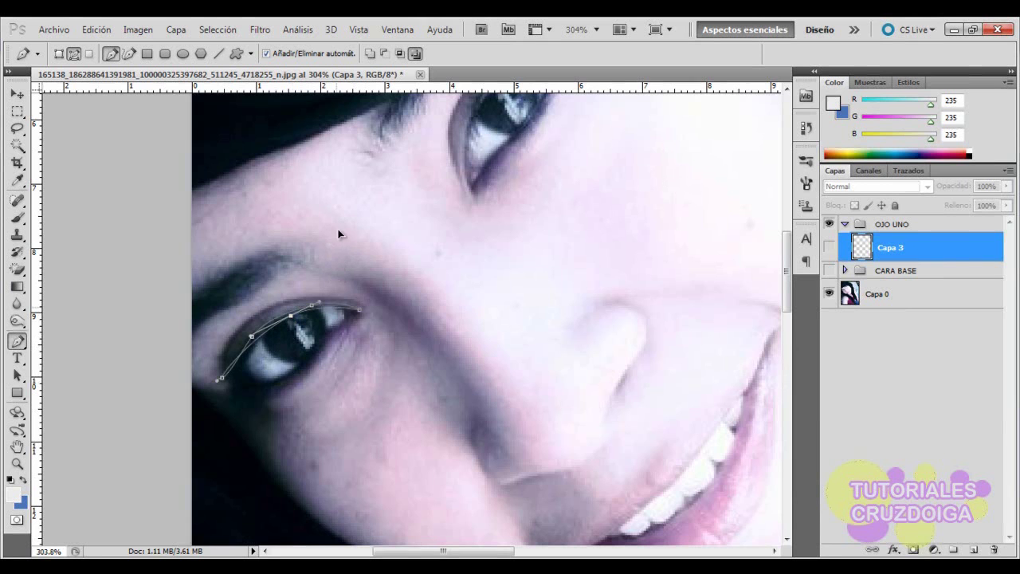
key(ctrl+shift+z)
On new layer Capa 4, fill the eye-opening path with white via Rellenar trazado.
key(ctrl+shift+n)
key(Return)
key(alt+BackSpace)
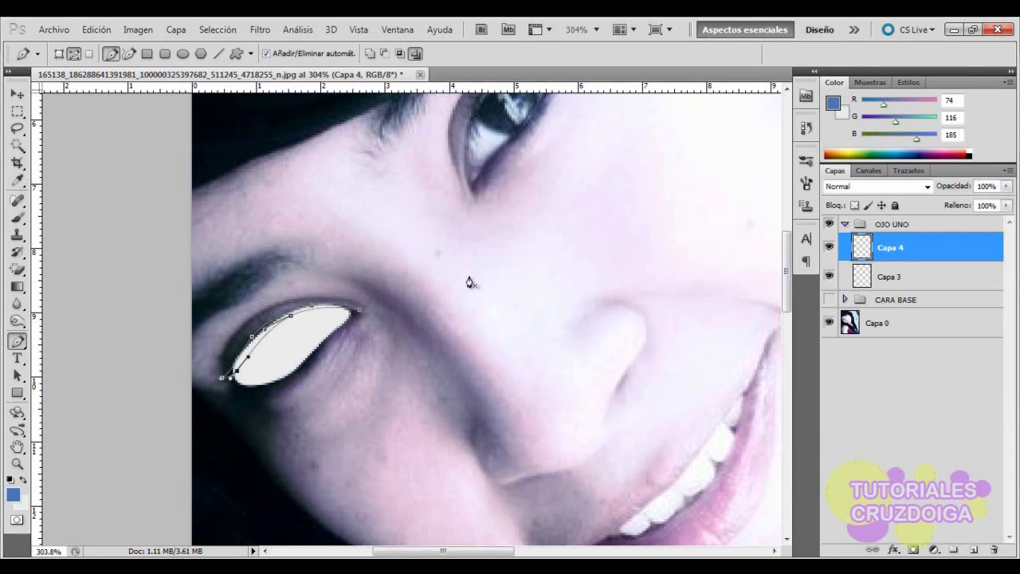
key(x)
key(i)
key(Return)
key(p)
right_click(371, 263)
click(430, 351)
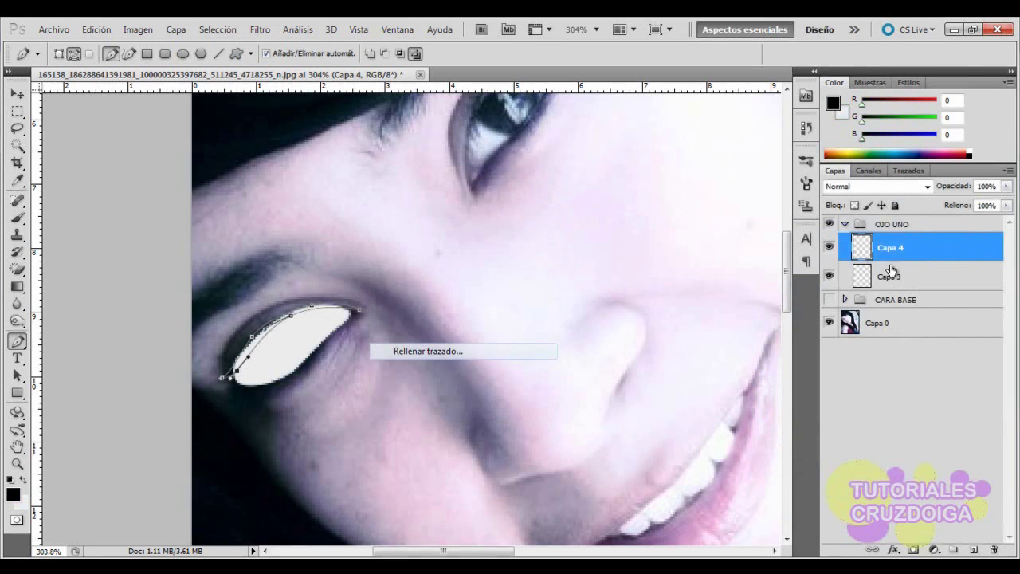
key(Return)
Fit the image on screen, hide the base face shapes, and show the OJO UNO group.
key(ctrl+0)
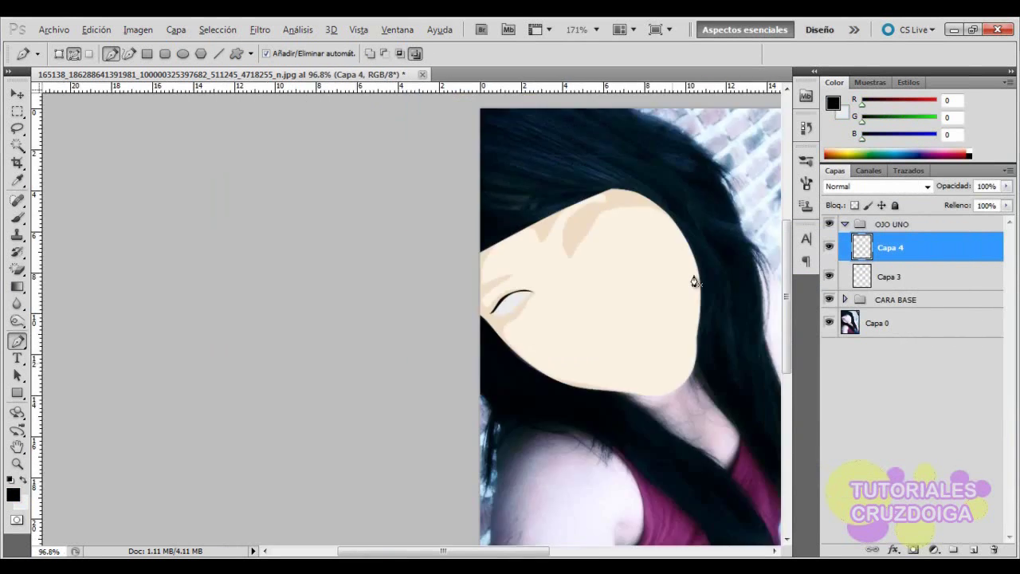
scroll(341, 286, up, 3)
scroll(341, 285, up, 2)
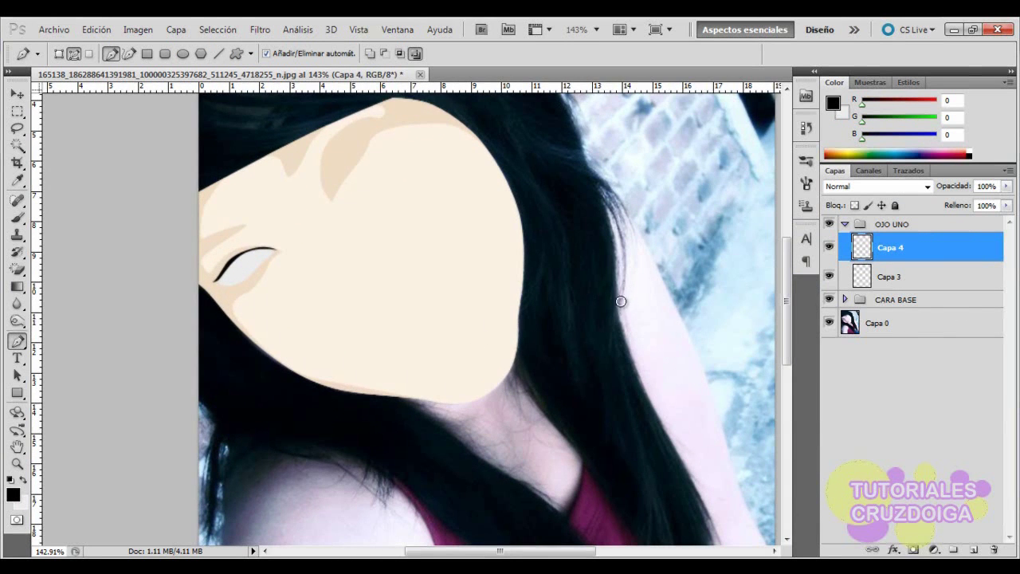
click(828, 299)
scroll(581, 258, up, 1)
scroll(585, 259, up, 1)
scroll(589, 263, up, 2)
scroll(591, 266, up, 1)
click(828, 224)
scroll(591, 265, up, 1)
Hide Capa 3 and draw a closed Pen path around the iris.
click(828, 277)
scroll(439, 286, up, 1)
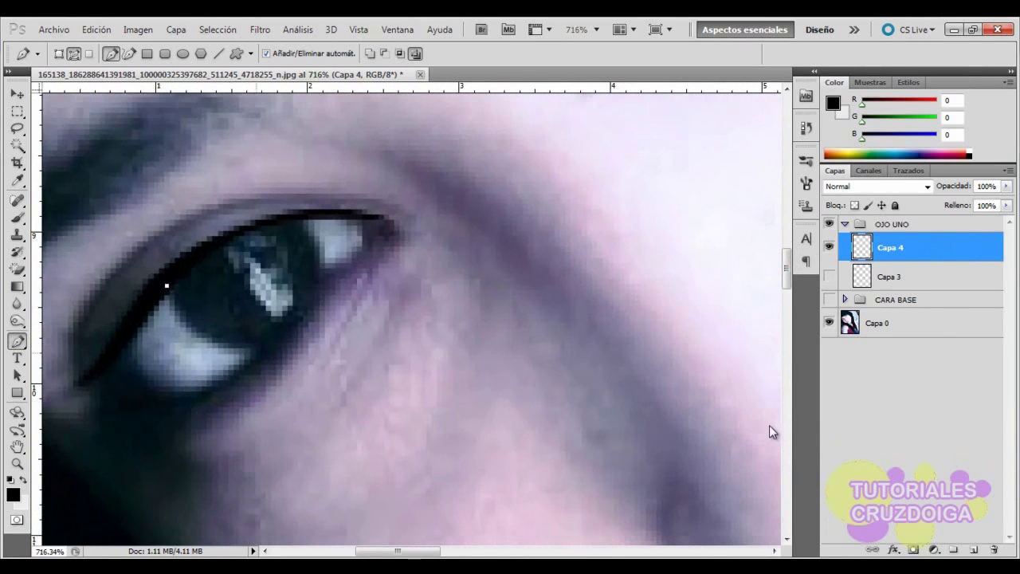
drag(770, 432, 592, 261)
click(324, 293)
click(299, 215)
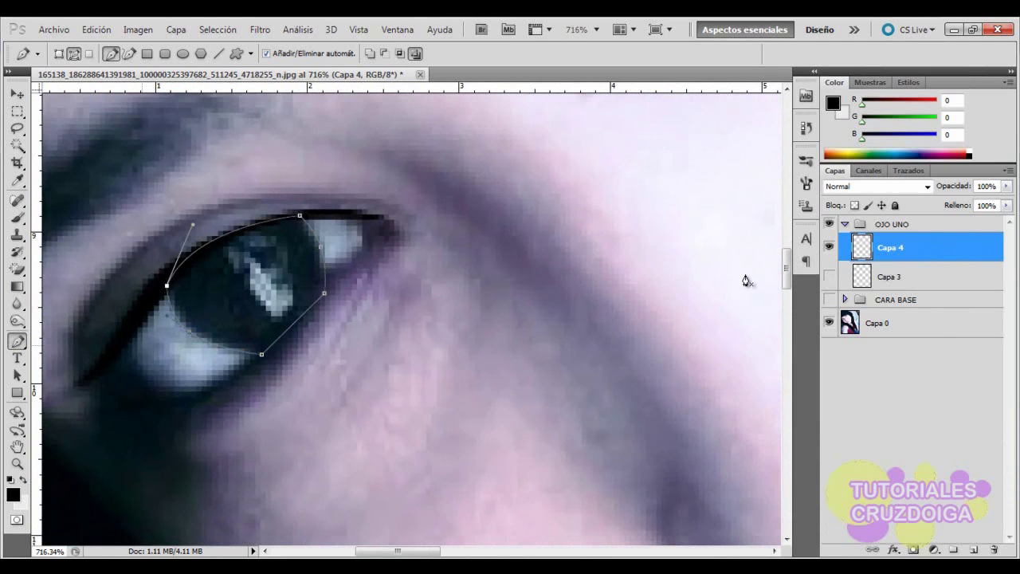
scroll(868, 234, down, 3)
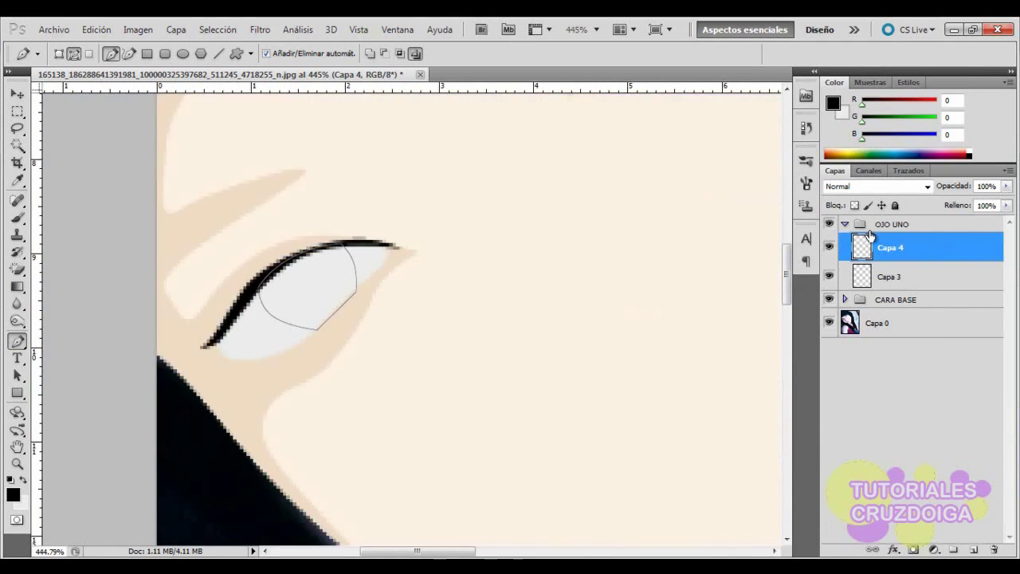
Fill the iris path solid black on new layer Capa 5.
key(ctrl+shift+n)
key(Return)
right_click(428, 258)
click(478, 343)
key(Return)
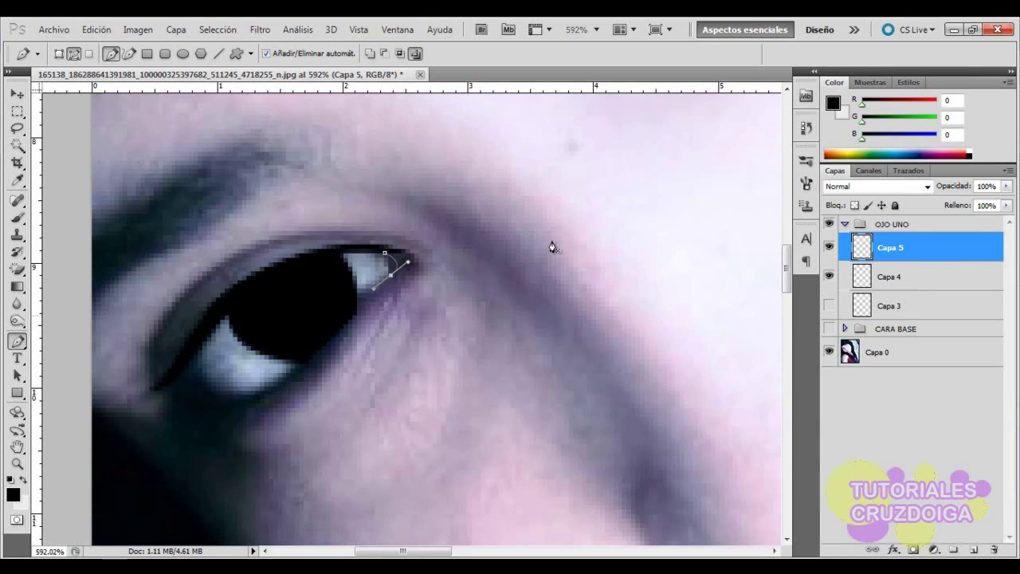
Move Capa 5 below Capa 4 and start a Pen path along the lower lid.
ctrl+click(457, 288)
key(ctrl+bracketleft)
click(327, 328)
drag(254, 395, 225, 399)
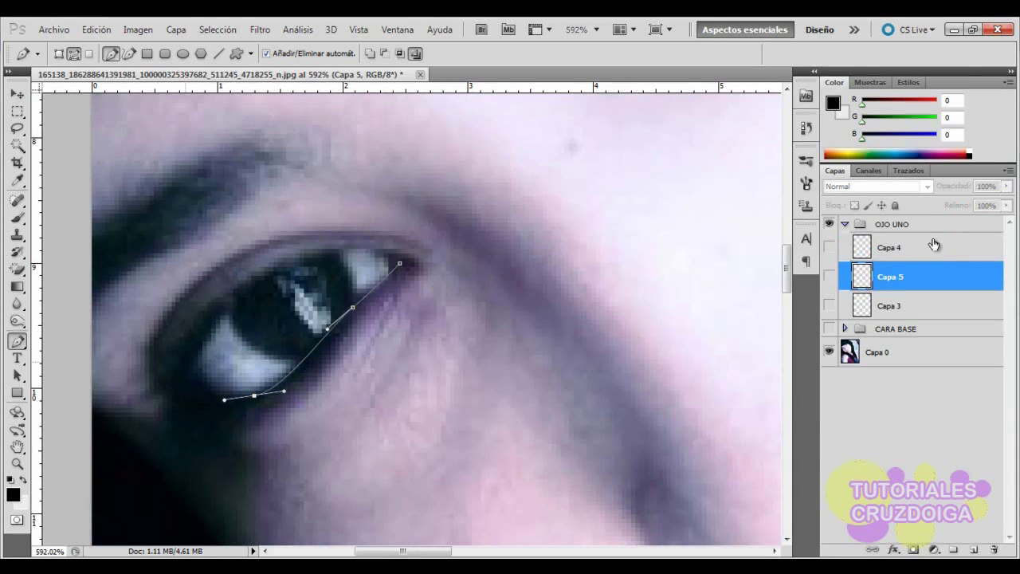
drag(185, 361, 200, 382)
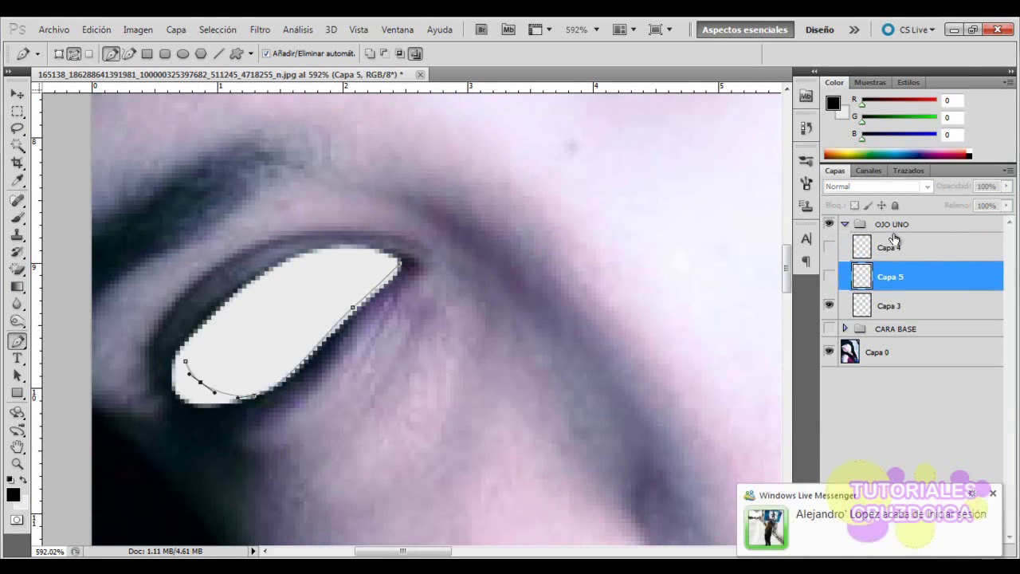
Zoom in and refine the curve and outer end of the lower-lid path.
scroll(632, 154, down, 3)
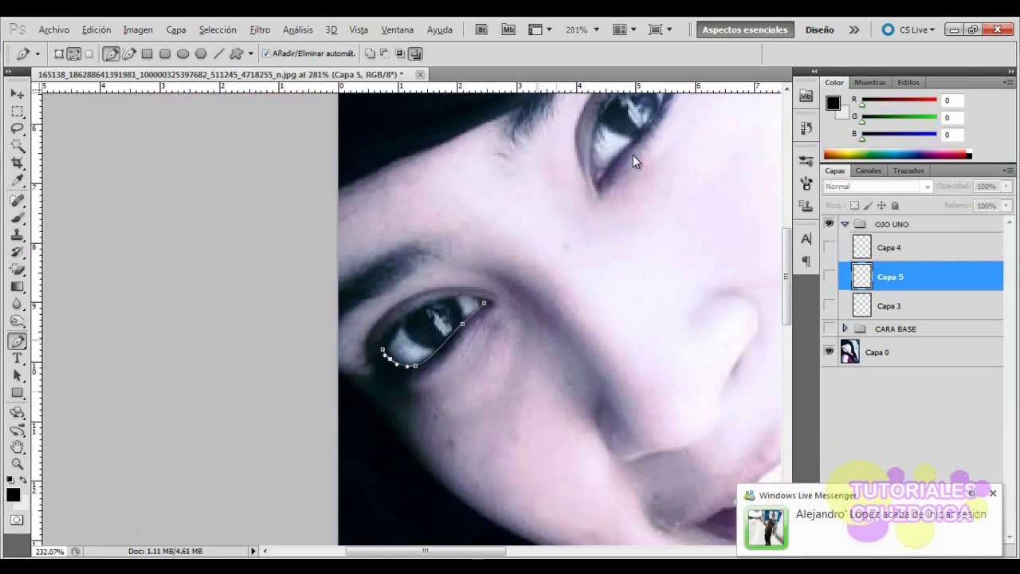
scroll(633, 154, down, 2)
scroll(633, 154, up, 4)
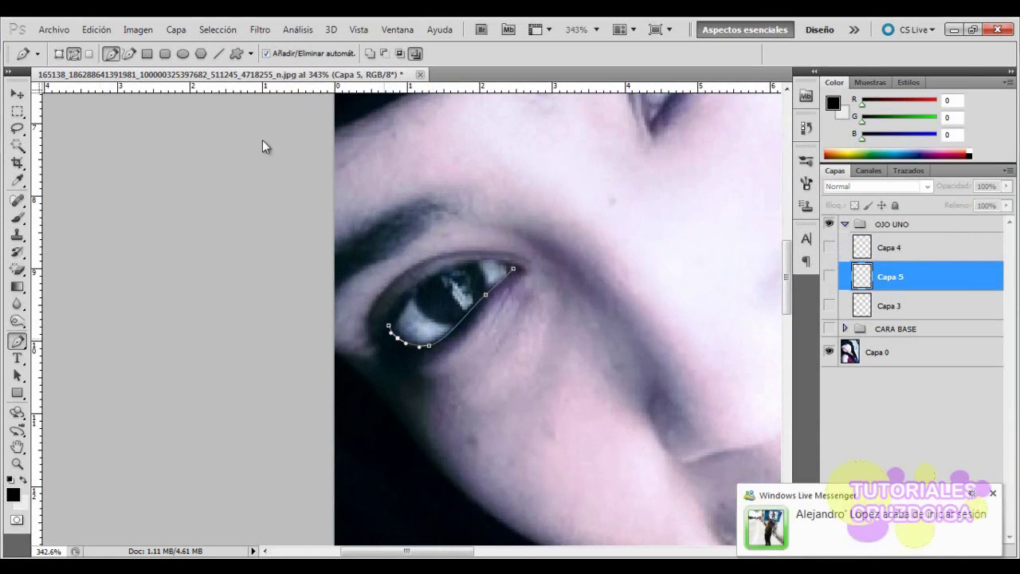
key(ctrl+plus)
drag(456, 349, 465, 341)
click(538, 262)
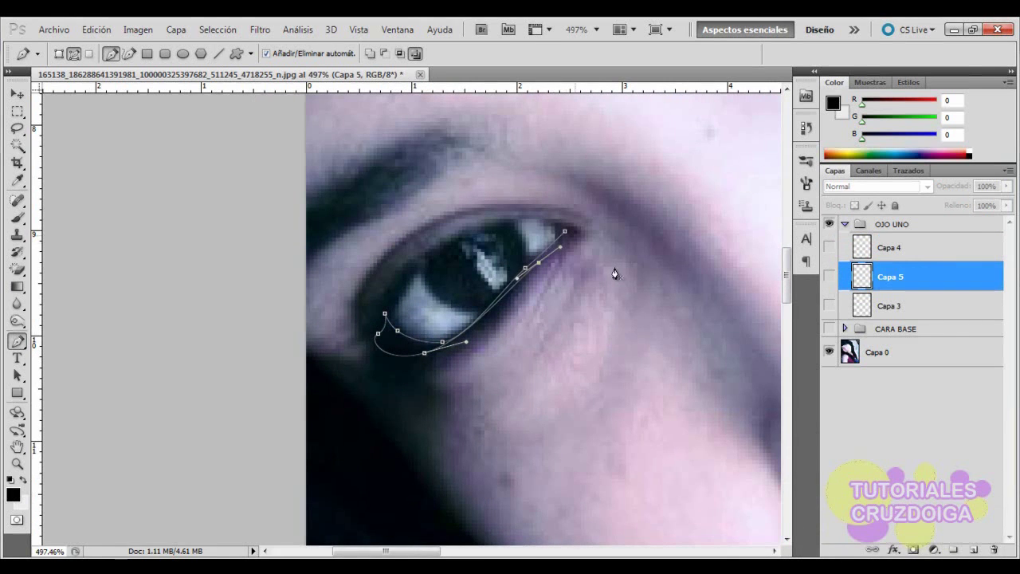
key(ctrl+z)
key(ctrl+z)
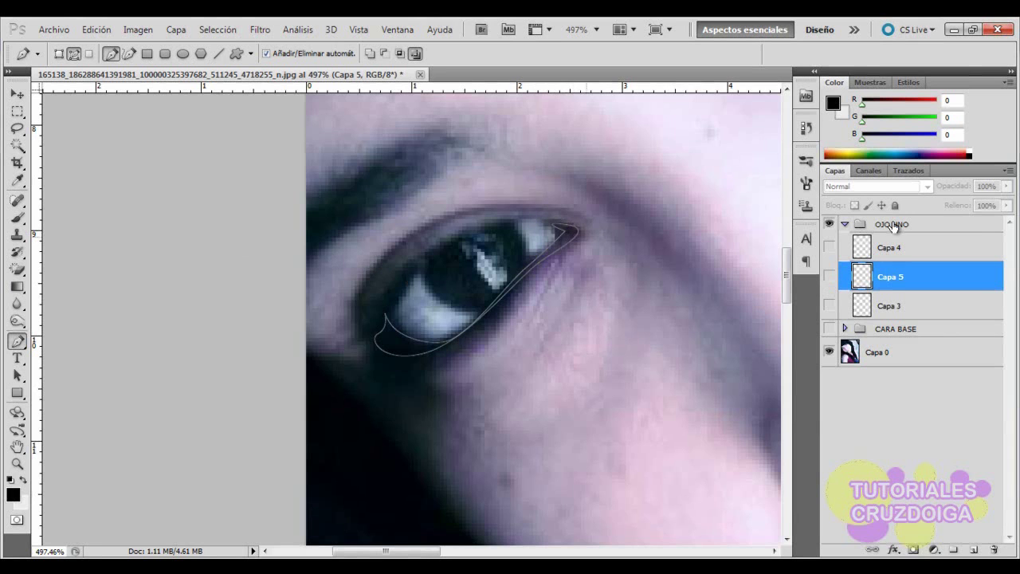
Show all eye layers and fill the lower-lid path black on new layer Capa 6 above Capa 4.
drag(828, 305, 828, 247)
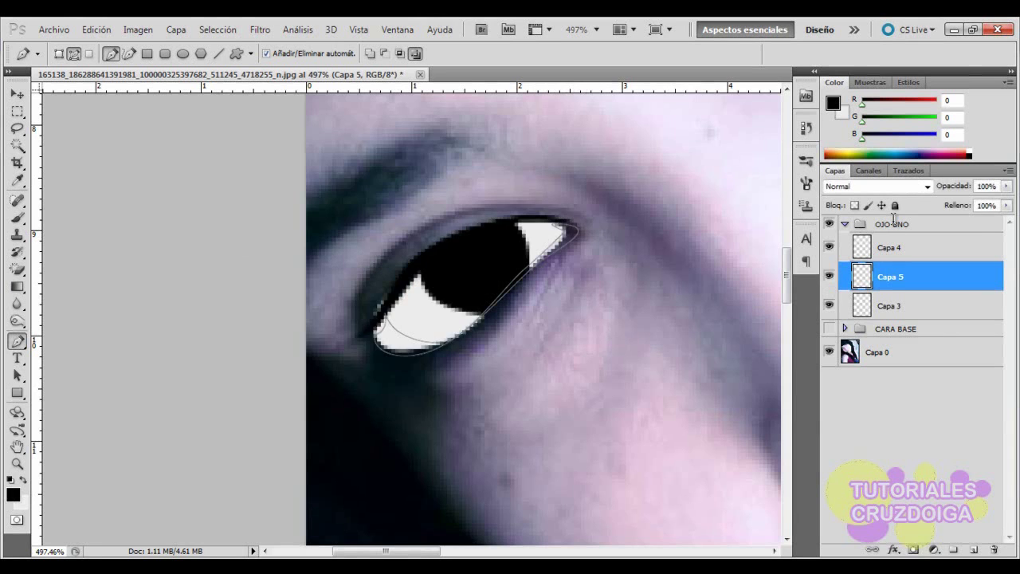
click(892, 243)
key(ctrl+shift+n)
key(Return)
right_click(522, 287)
click(570, 396)
click(630, 150)
Show the base face shapes and fill the eye-corner path black on new layer Capa 7.
click(829, 358)
scroll(258, 269, down, 10)
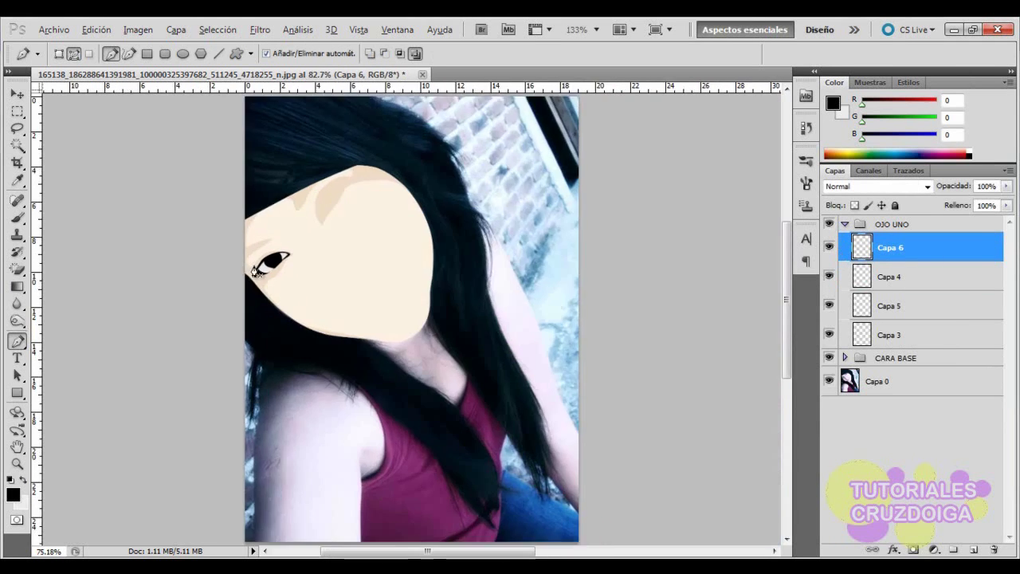
scroll(232, 259, up, 2)
scroll(233, 259, up, 4)
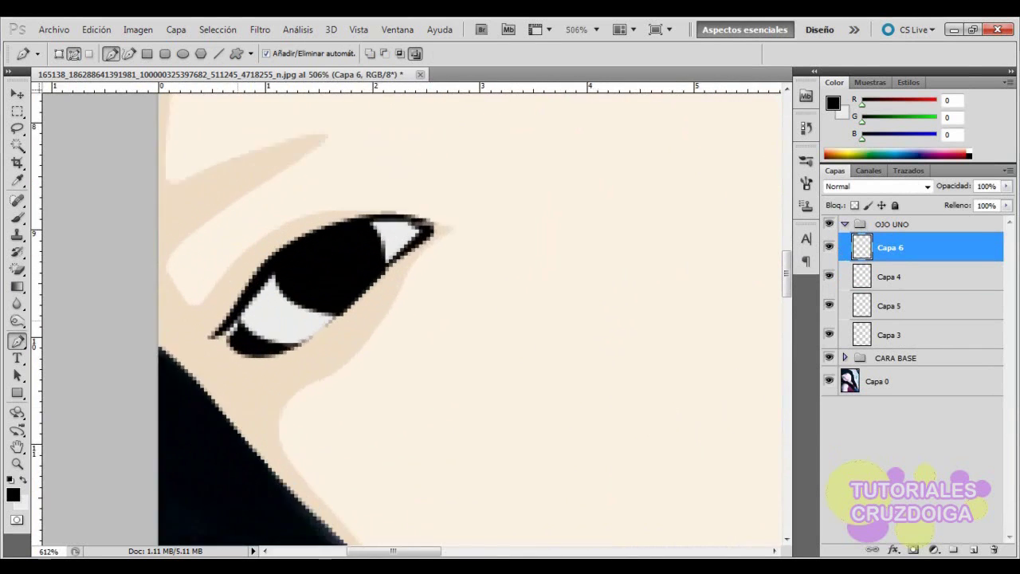
scroll(233, 259, up, 3)
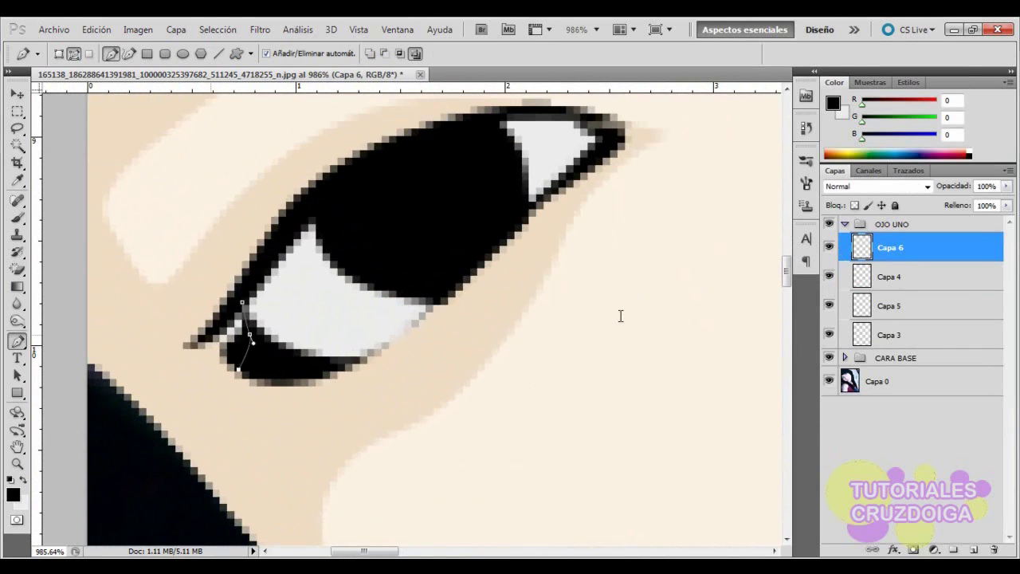
key(ctrl+shift+n)
key(Return)
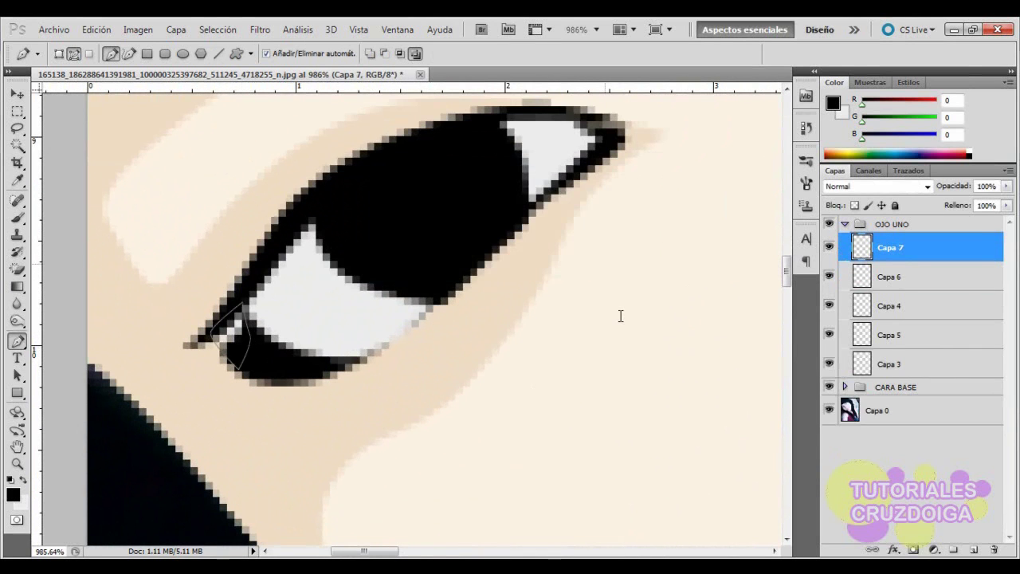
right_click(290, 307)
click(342, 392)
click(630, 150)
scroll(621, 316, down, 12)
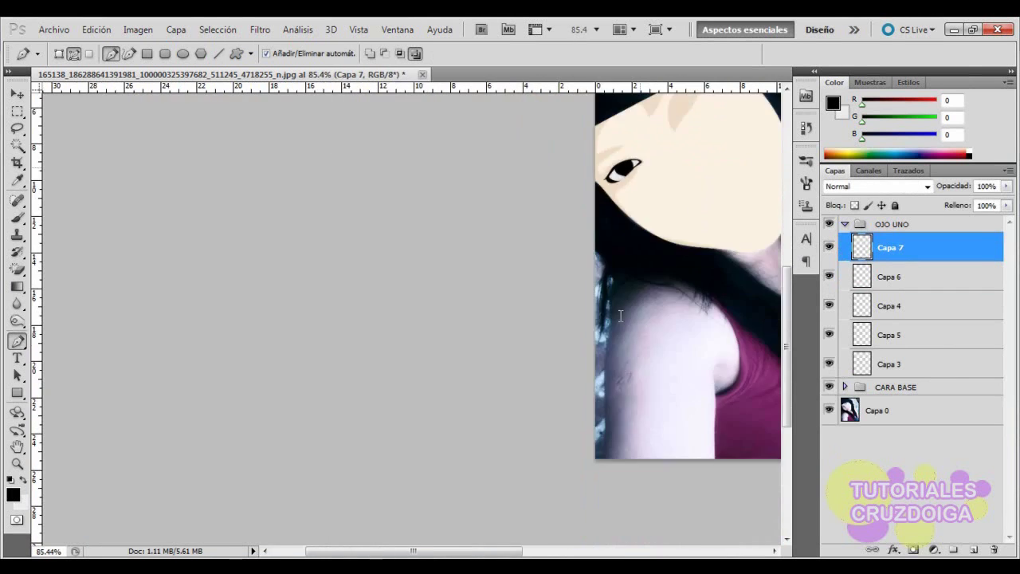
scroll(620, 316, up, 3)
scroll(620, 316, up, 1)
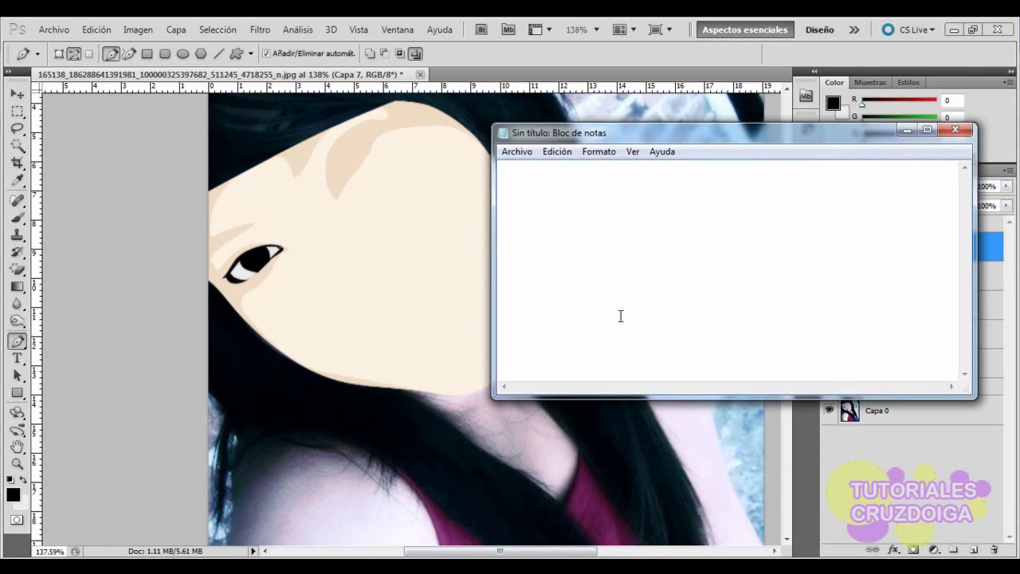
Type the Notepad note '…N QUE ES FACIL!! LO UNICO QUE NECESITAS ES PASIENCIA!!…' plus a 'LO MAS DETALLADO POSIBLE!' line.
text(VEN QUE ES FACIL!! LO UNICO QUE NECESITAS ES )
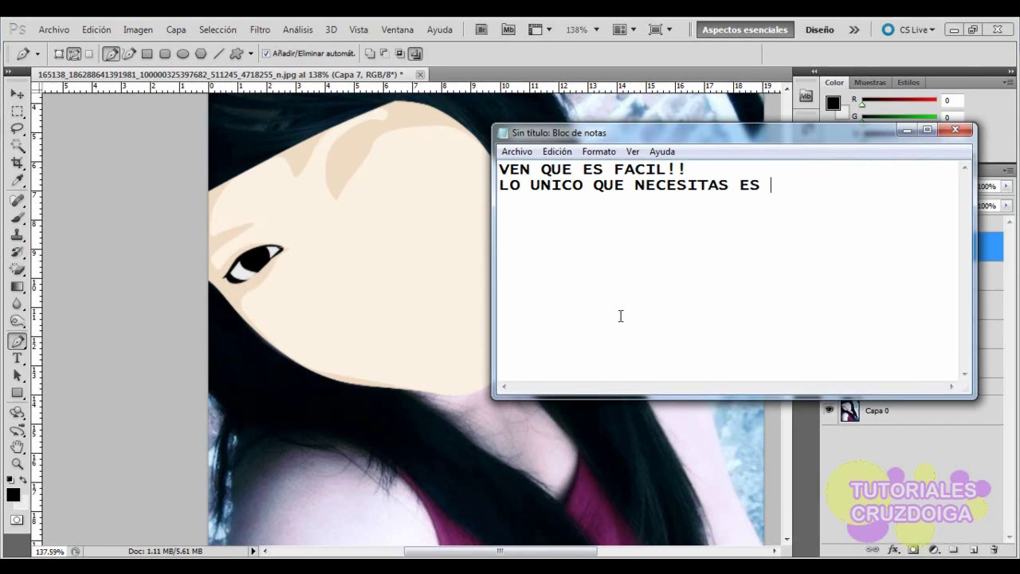
text(PASIENCIA!!  SI)
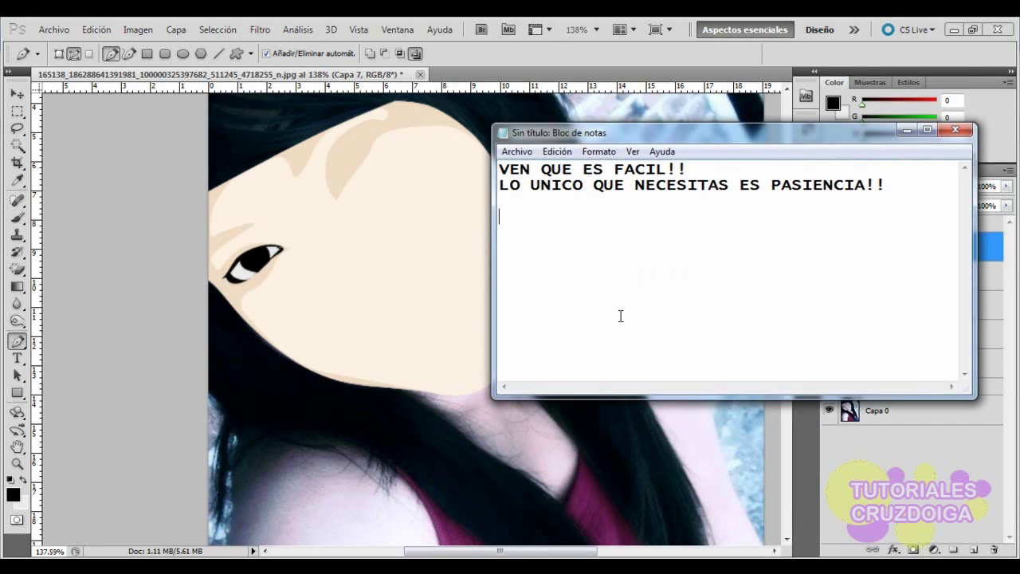
text( VEN YA ESTA AG)
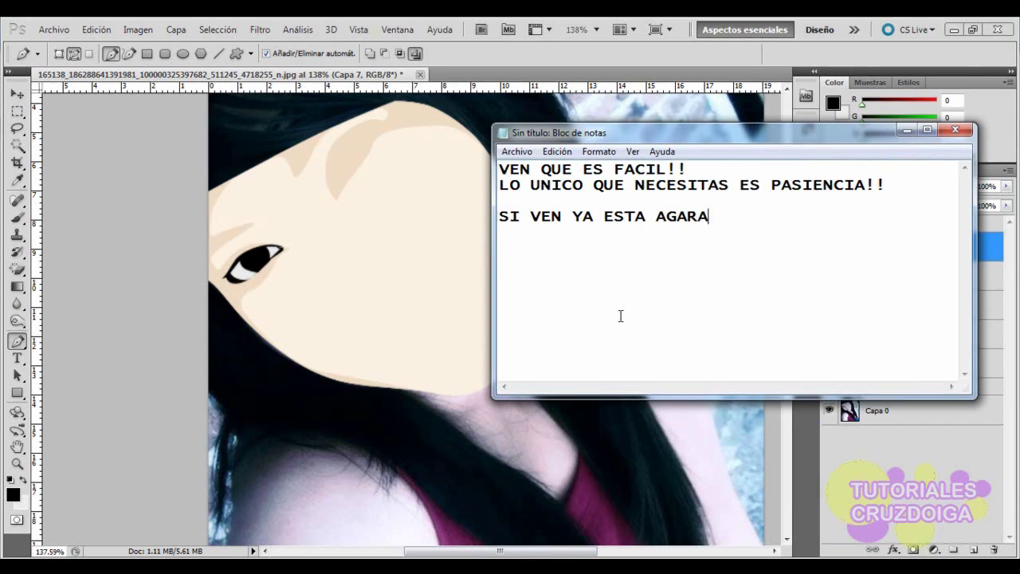
text(ARRANDO FORMA!)
key(Return)
text(PERO ESO NO ES TODO )
text(LA INTENCION E)
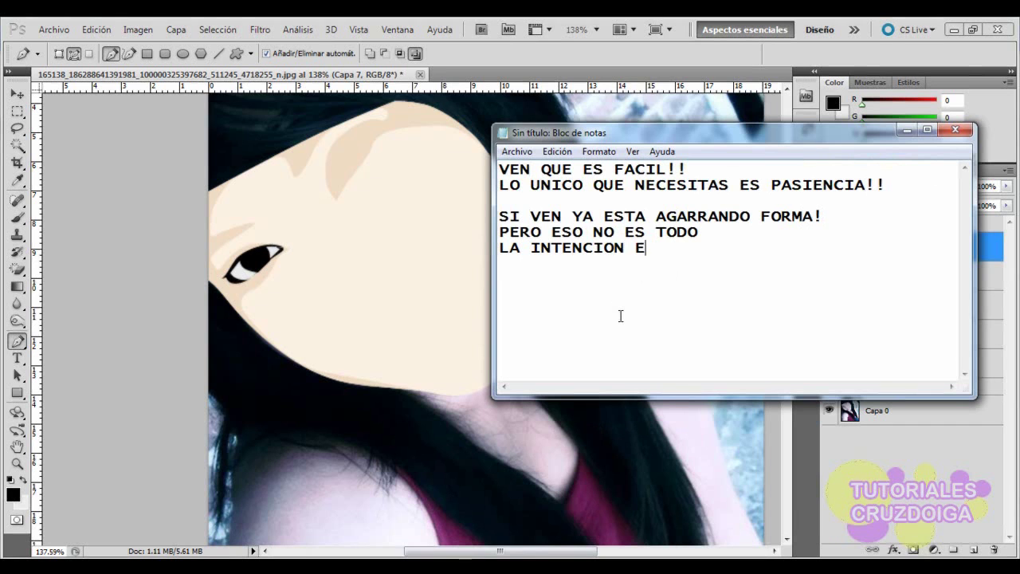
text(S QUE QUEDE )
text(LO MAS DETALL)
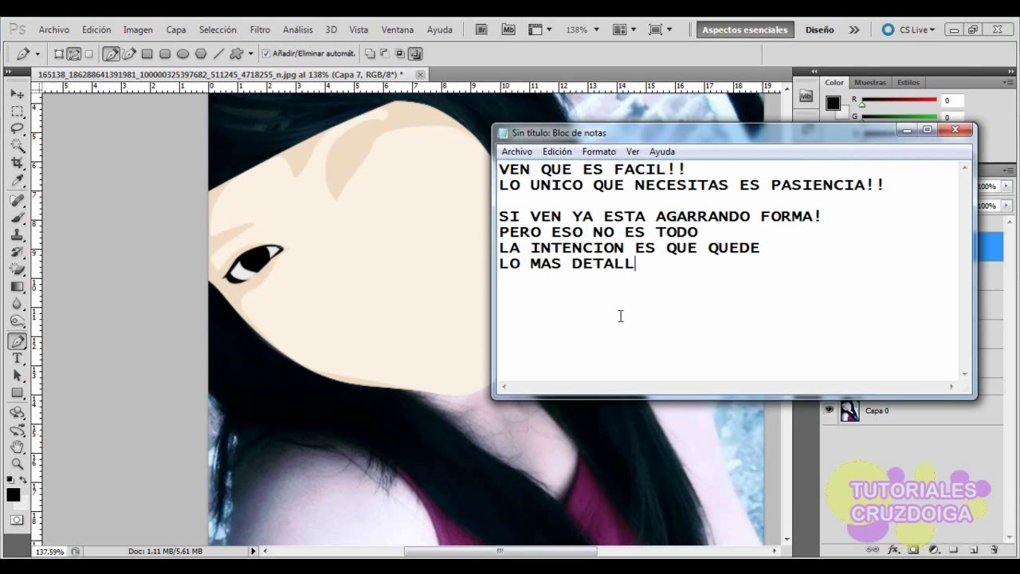
text(ADO POSIBLE!)
key(Return)
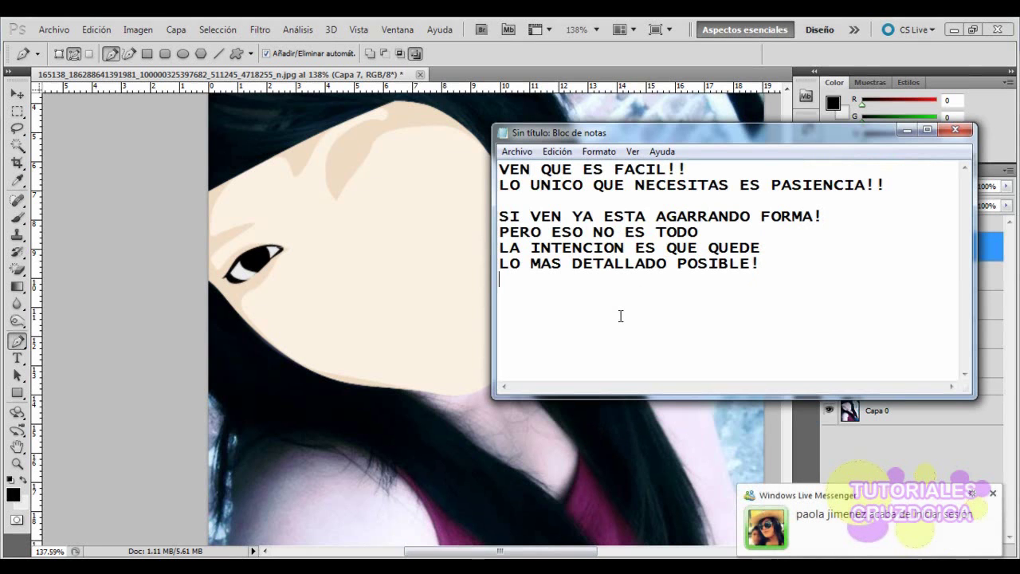
Minimize the Notepad window via Alt+Space and zoom in on the eye in Photoshop.
key(alt+space)
key(Escape)
key(alt+space)
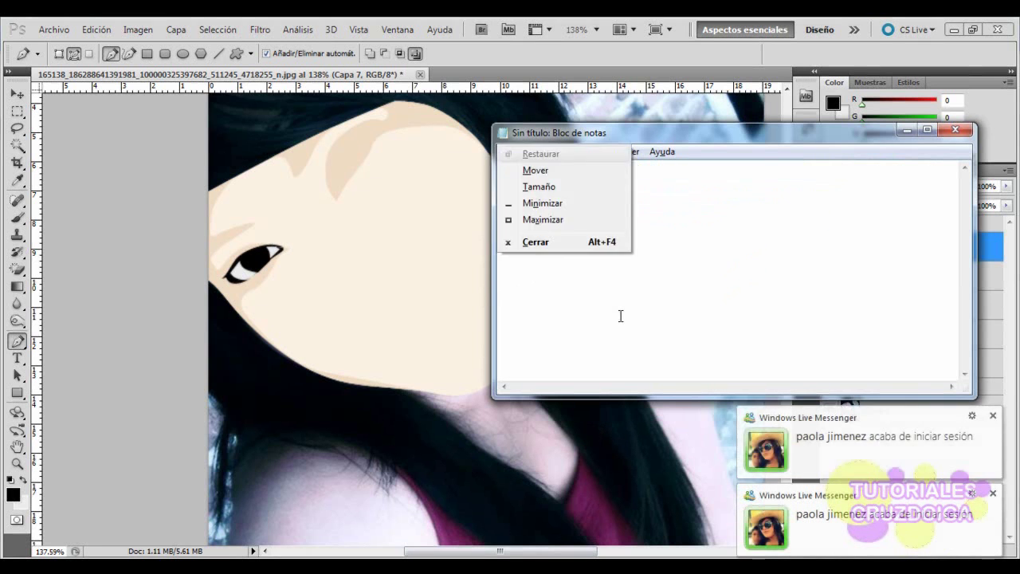
key(n)
key(ctrl+plus)
key(ctrl+plus)
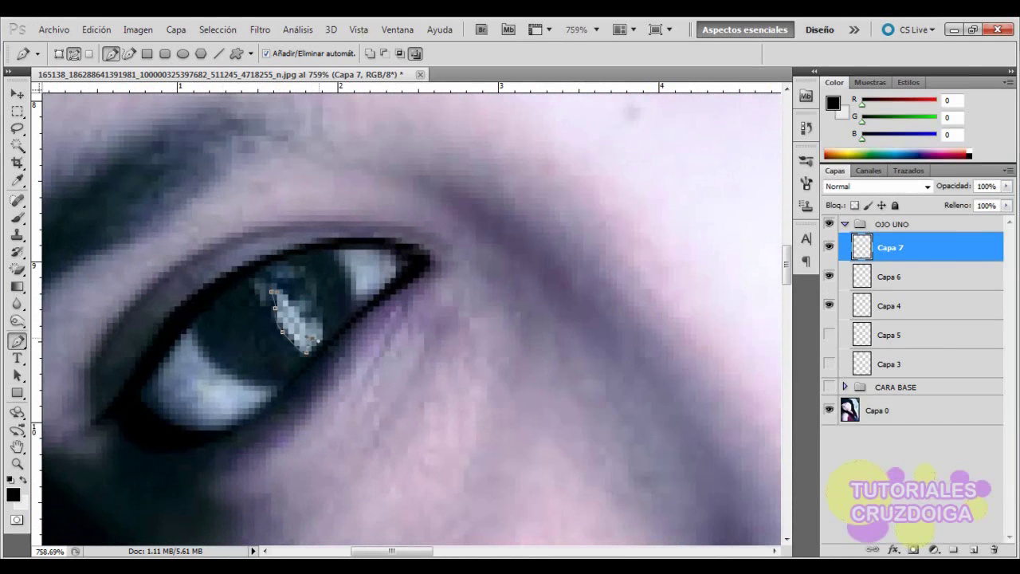
Add layer Capa 8 for the iris highlight and compare the drawn eye against the photo.
key(ctrl+shift+n)
key(Return)
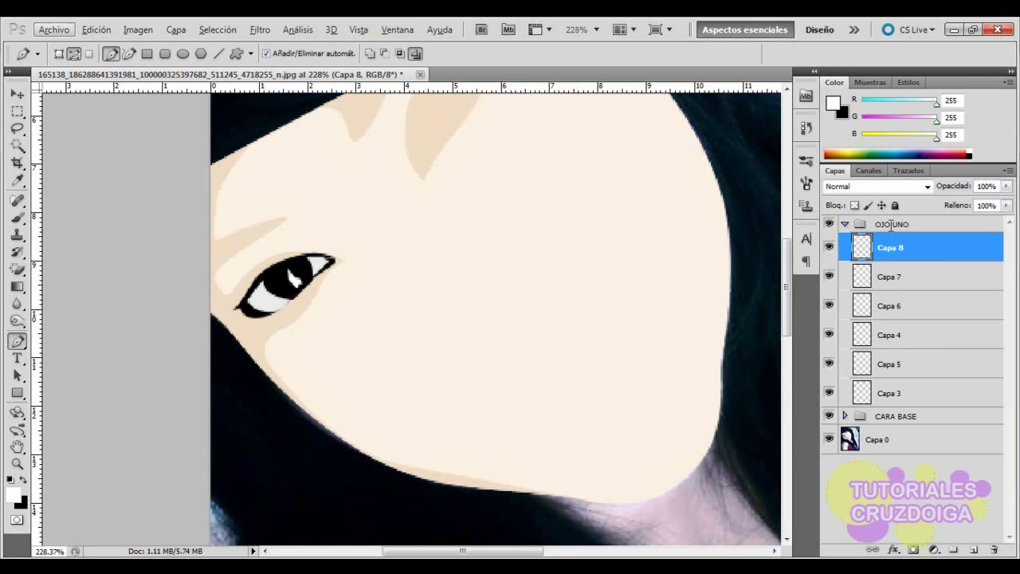
click(828, 224)
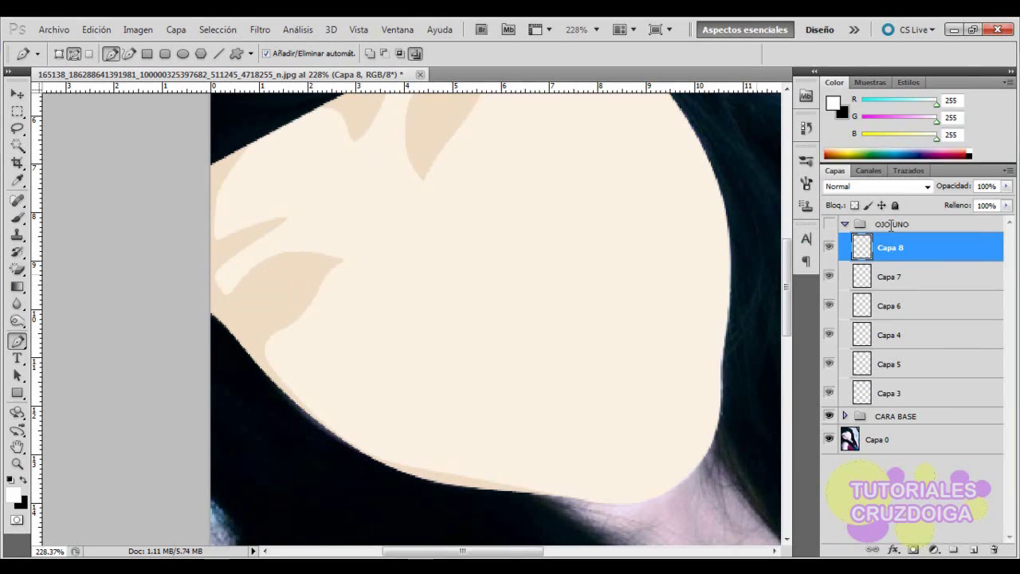
scroll(247, 360, up, 2)
scroll(247, 360, up, 2)
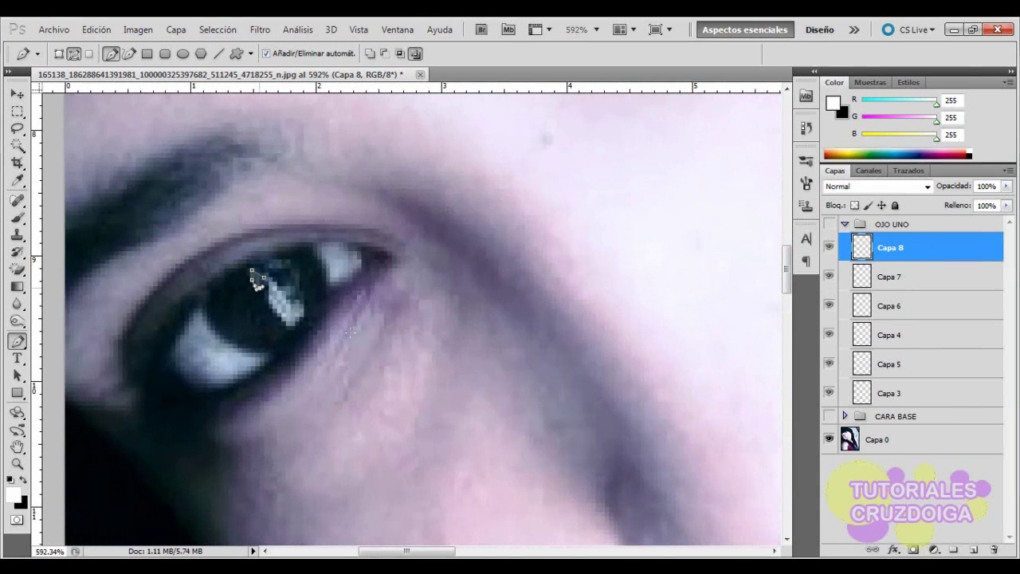
click(828, 224)
On new layer Capa 9, fill the reflection path with grey 989898 (R152 G152 B152).
key(ctrl+shift+n)
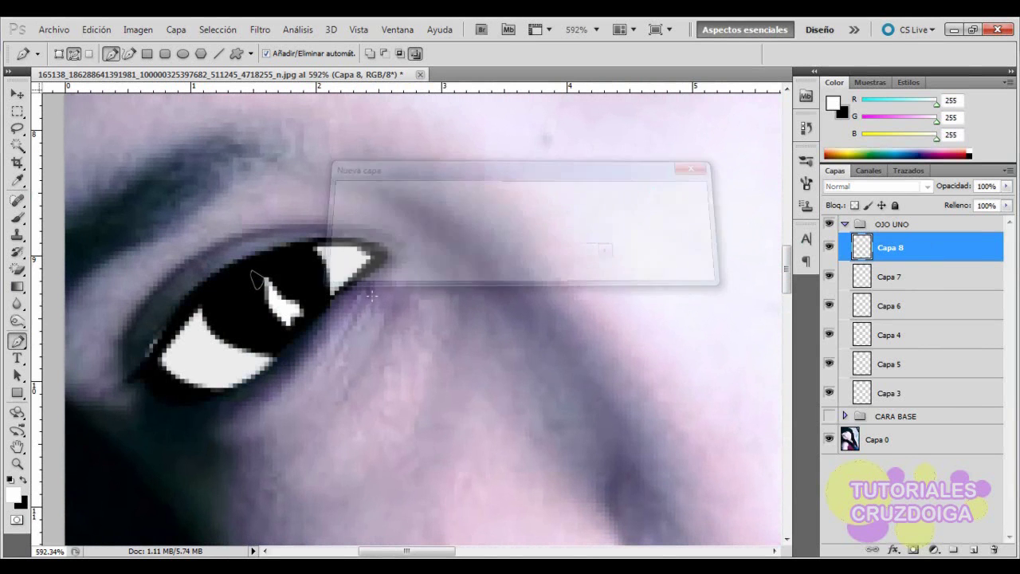
key(Return)
click(13, 493)
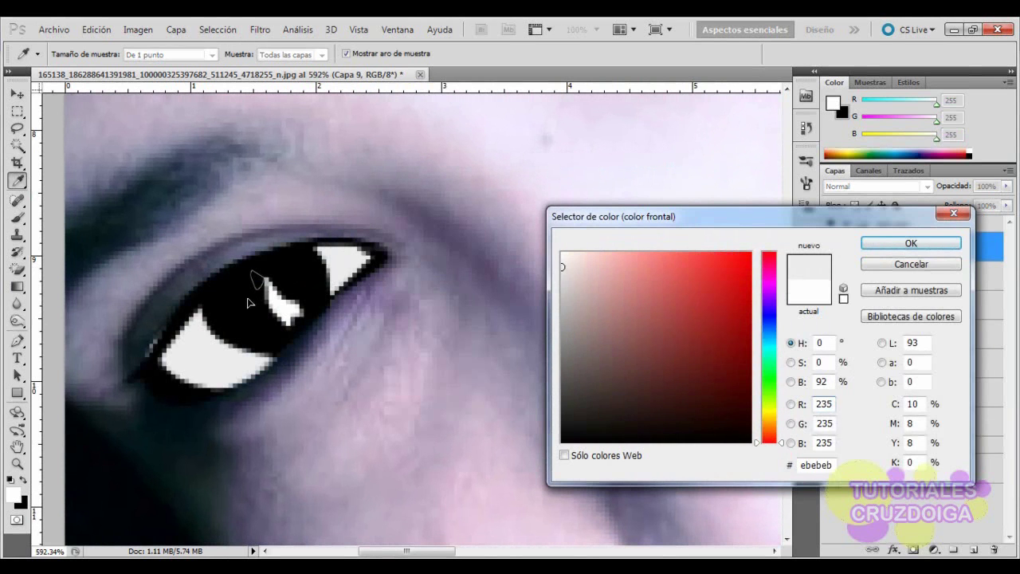
key(Return)
key(p)
right_click(267, 290)
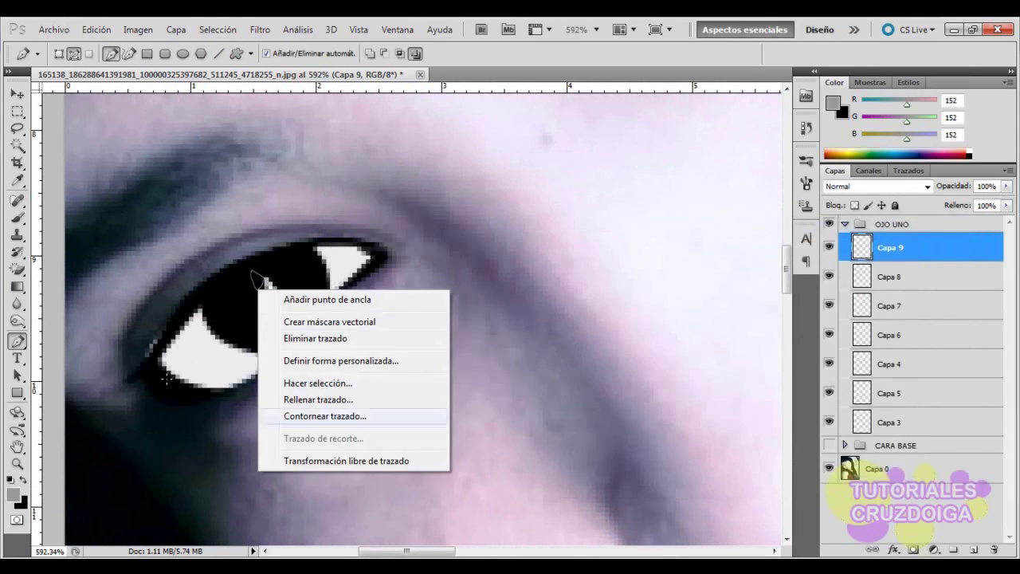
click(344, 398)
key(Return)
scroll(191, 345, down, 6)
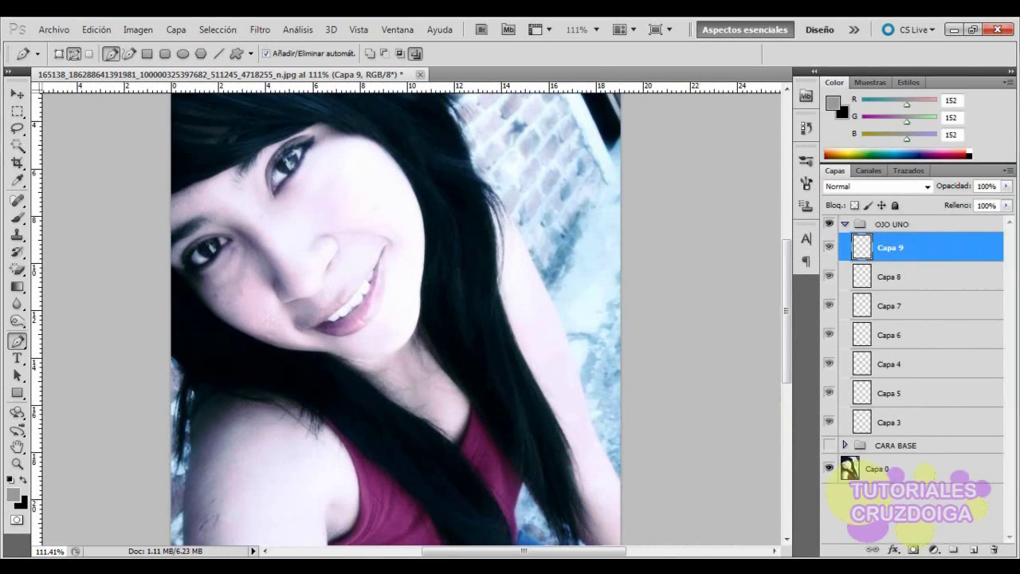
Zoom in and fill another iris reflection path with grey on new layer Capa 10.
scroll(220, 253, up, 5)
scroll(334, 258, up, 3)
scroll(347, 253, up, 2)
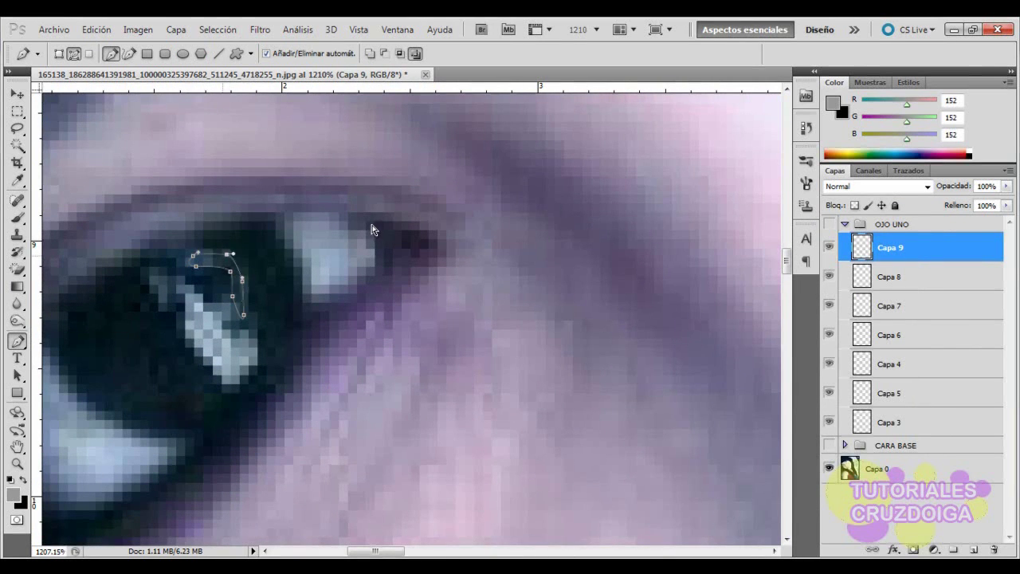
key(ctrl+shift+n)
key(Return)
click(384, 436)
key(Return)
scroll(240, 284, down, 4)
scroll(240, 283, down, 5)
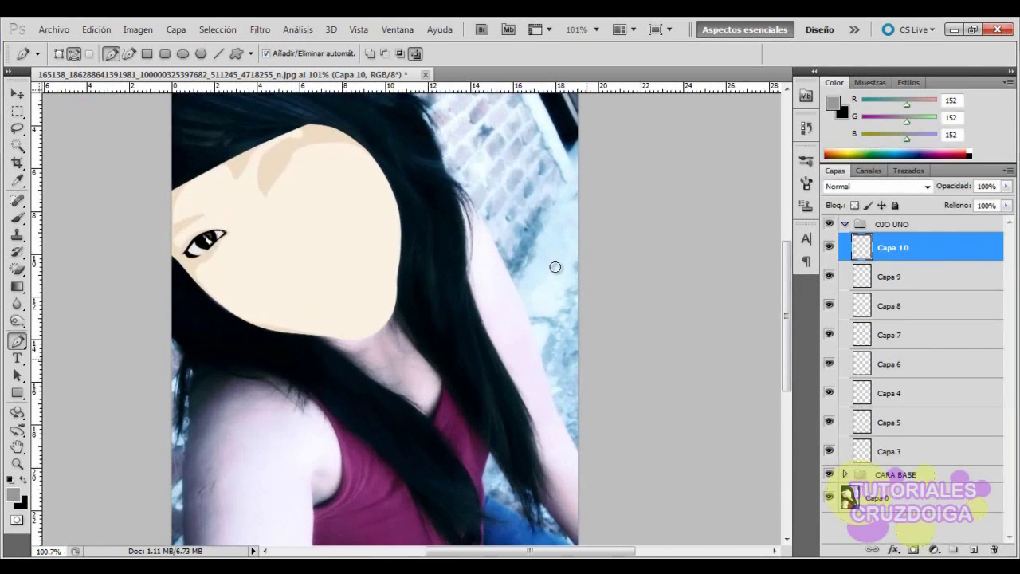
scroll(557, 266, up, 1)
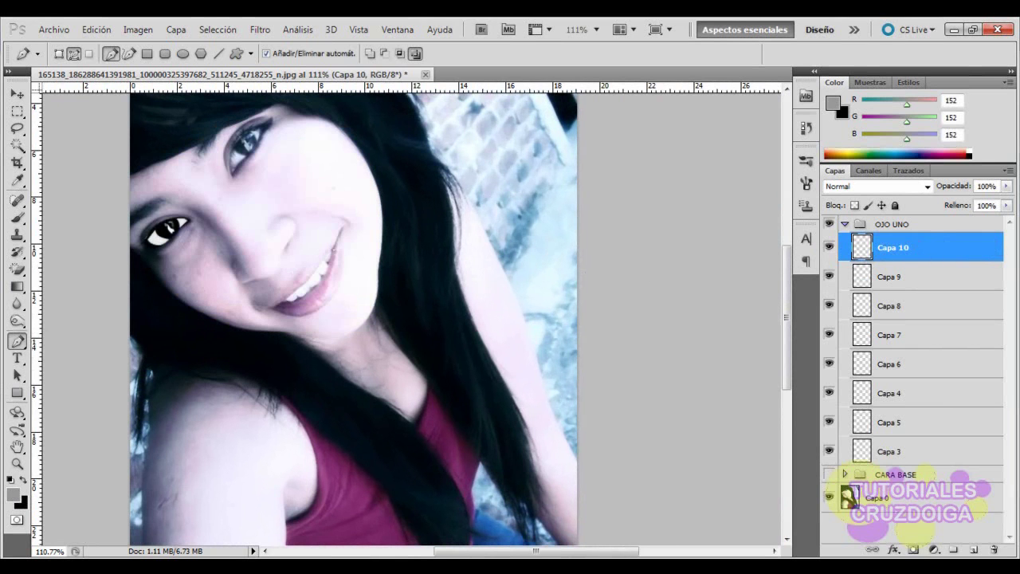
Type 'ALGO IMPORTANTE!', 'CUANDO LA FOTO NO ESTAN CLARA CLARA!' and 'NO LE HAGAS CASO!' on separate lines.
text(ALGO IMPORT)
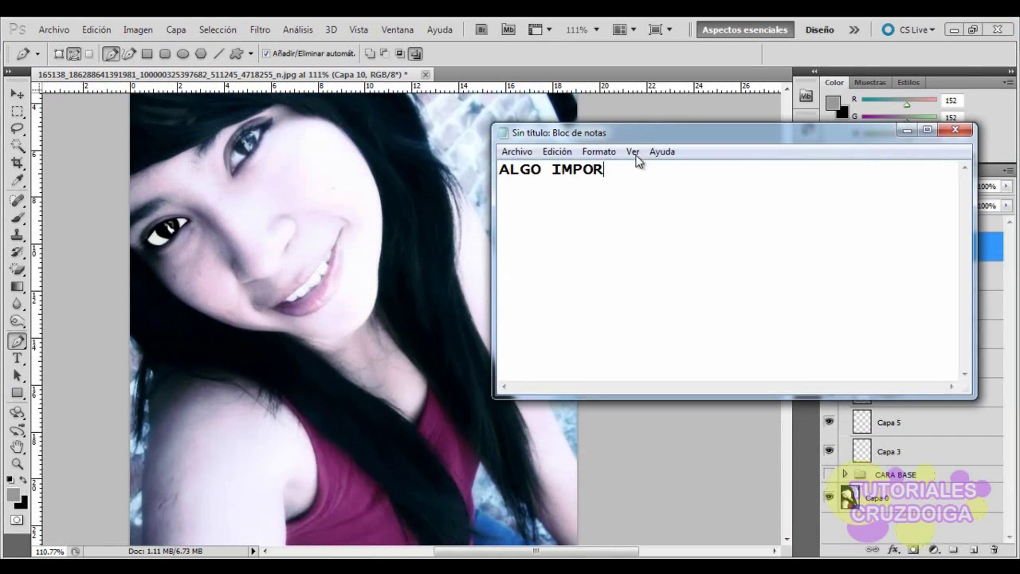
text(ANTE!)
key(Return)
text(CUANDO LA FOTO NO ESTAN )
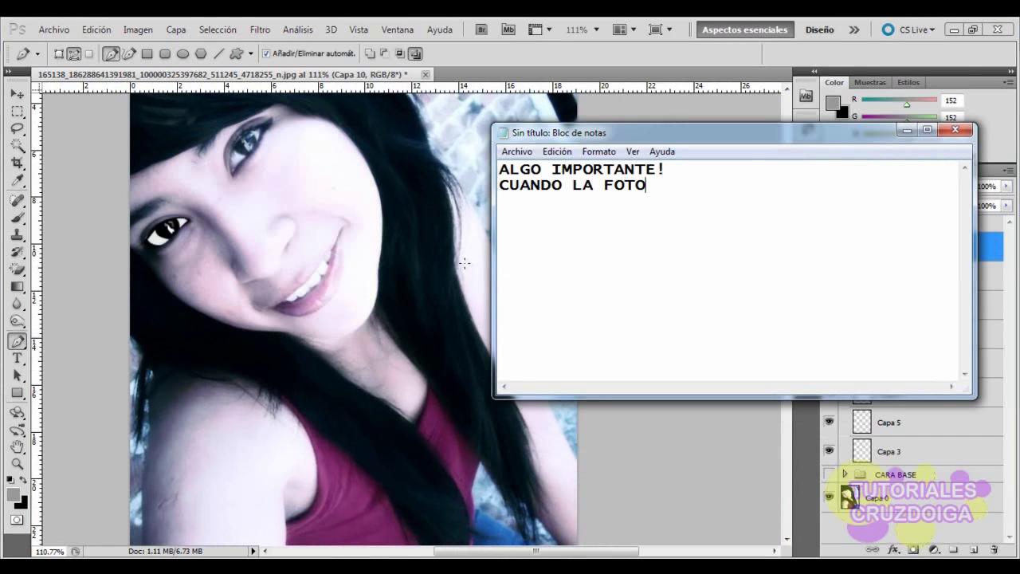
text(CLARA CLARA!)
key(Return)
text(NO LE HAGAS )
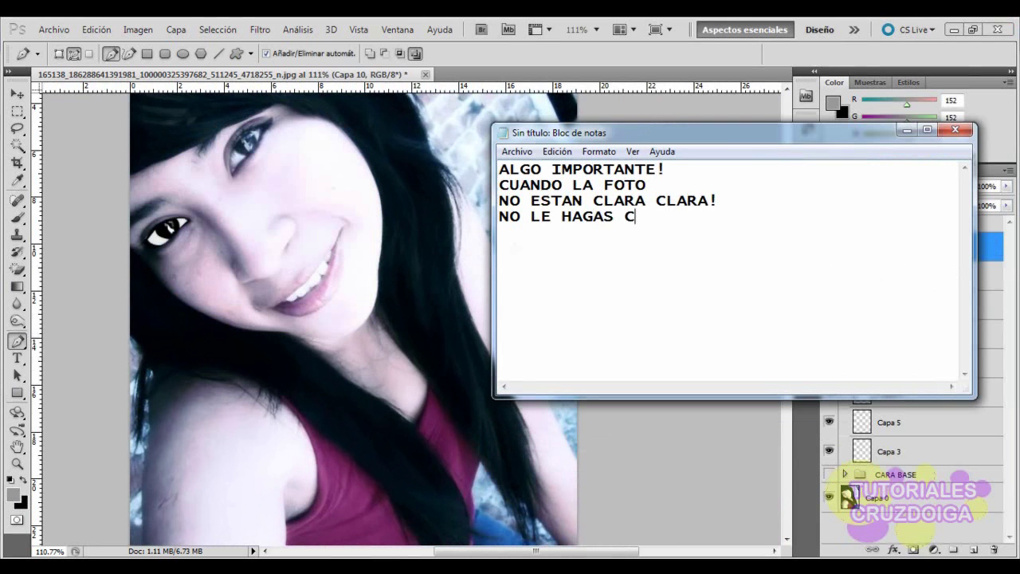
text(CASO!)
key(Return)
Continue the note: see past the photo and imagine it taken with a professional camera.
key(Return)
text(TIENES QUE VER MAS)
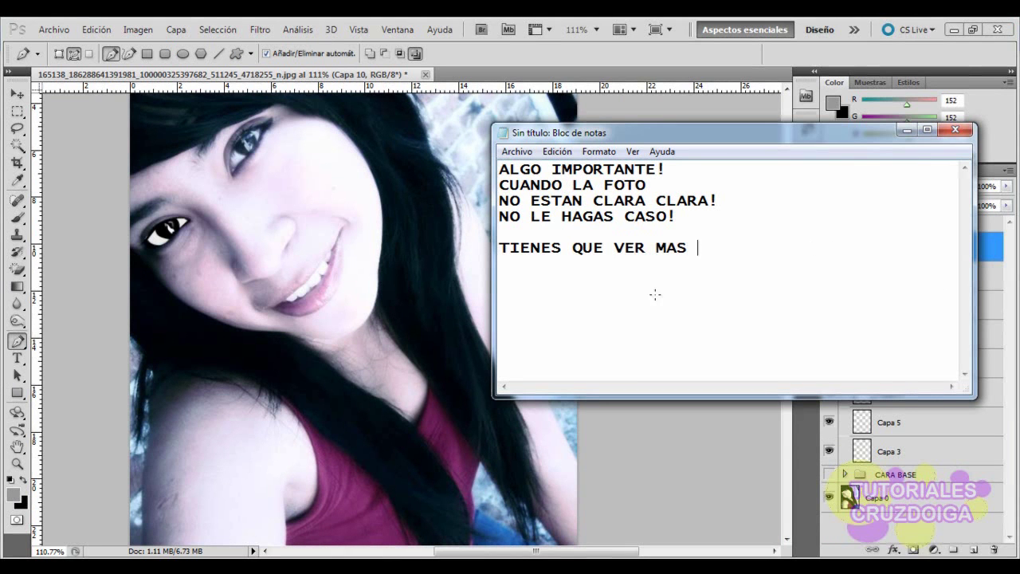
key(BackSpace)
key(BackSpace)
key(BackSpace)
text(LLA)
key(Return)
text(DE EL)
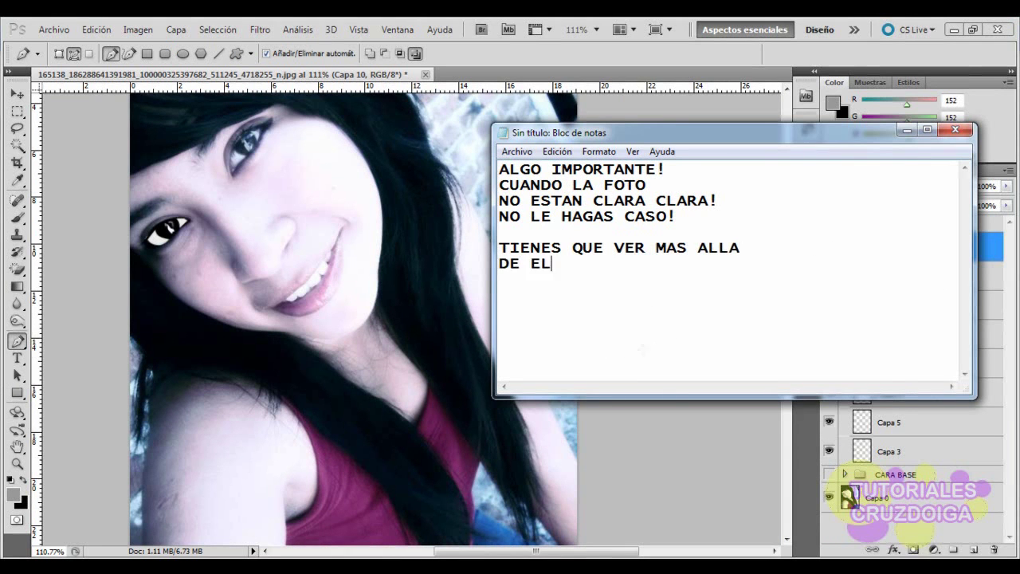
text(LA!!  VER LO QUE SALDR)
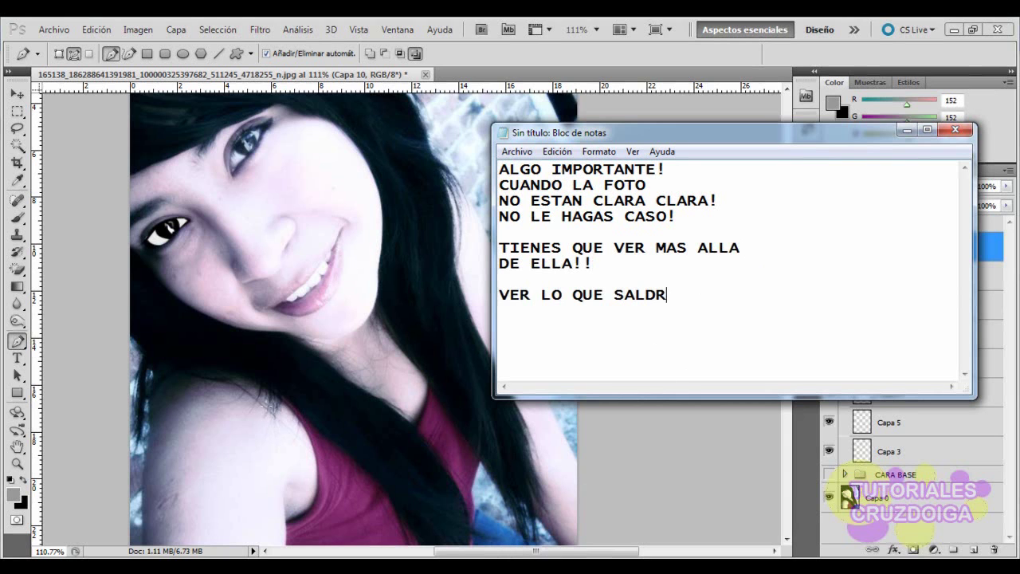
text(IA SI LA TOMARAS)
key(Return)
text(CON UNA CAMARA PROFESIONAL!)
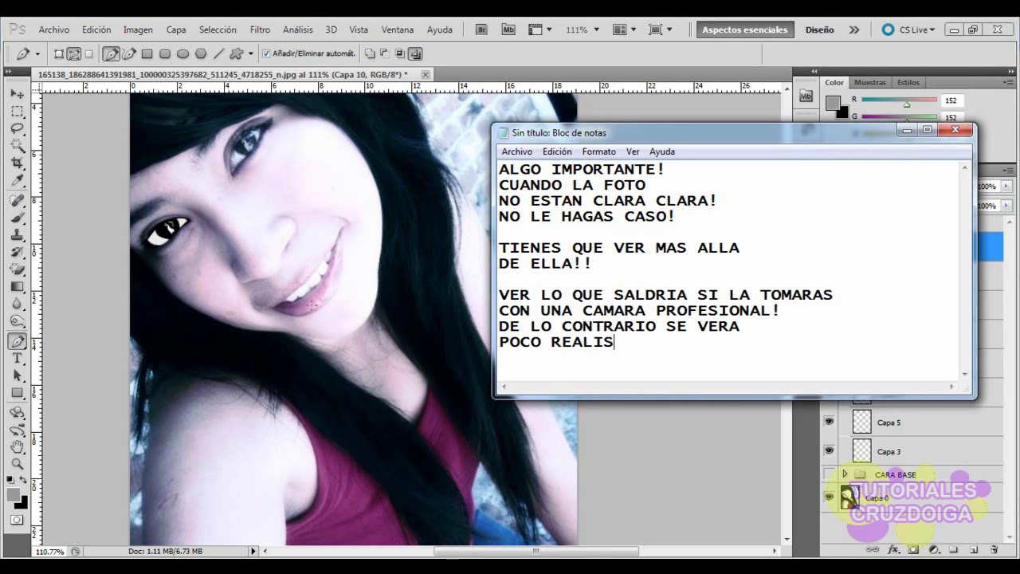
text(CHEQ)
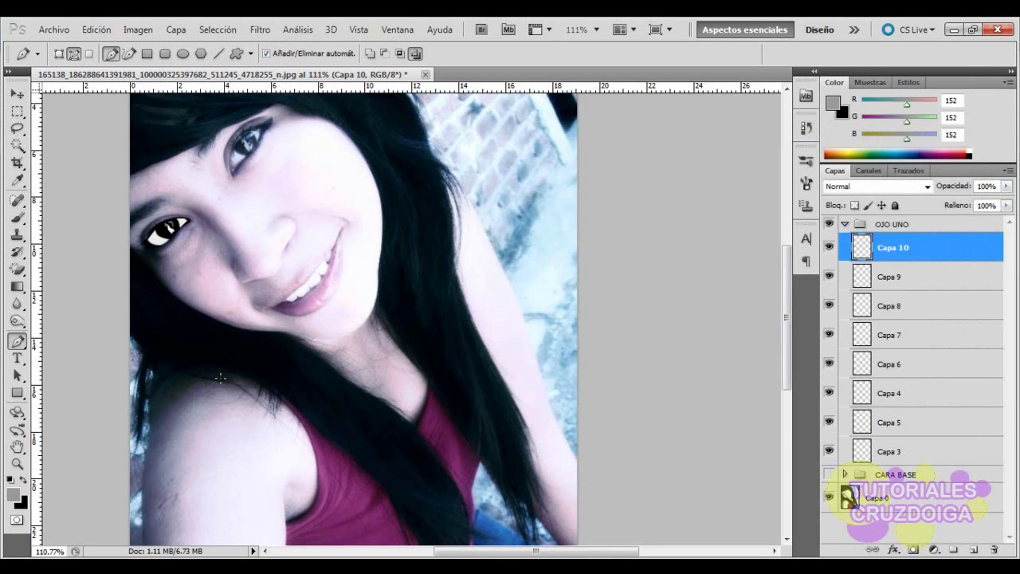
Set Capa 5's gradient overlay style to Radial and reverse it.
scroll(317, 322, up, 5)
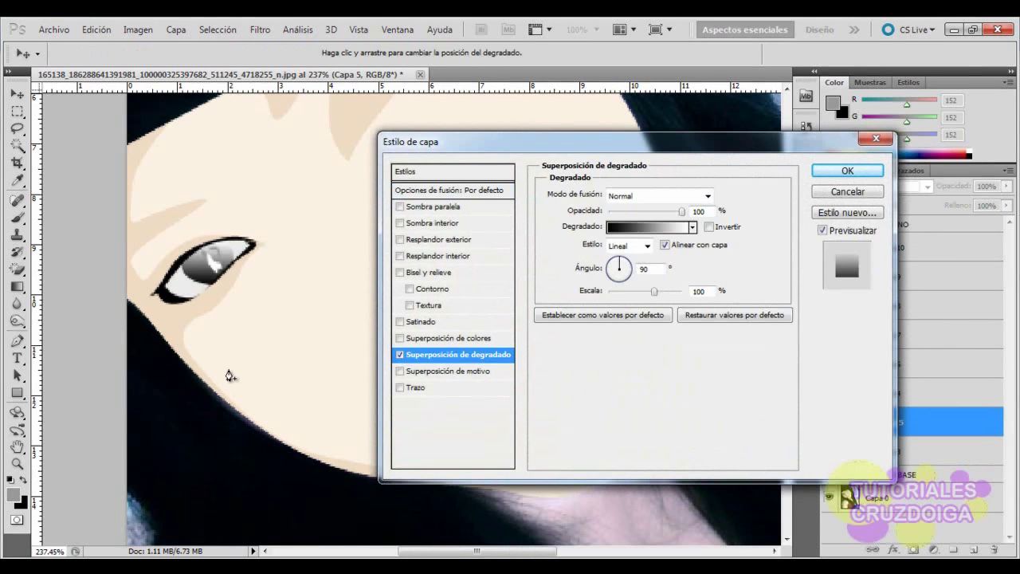
key(Down)
key(Return)
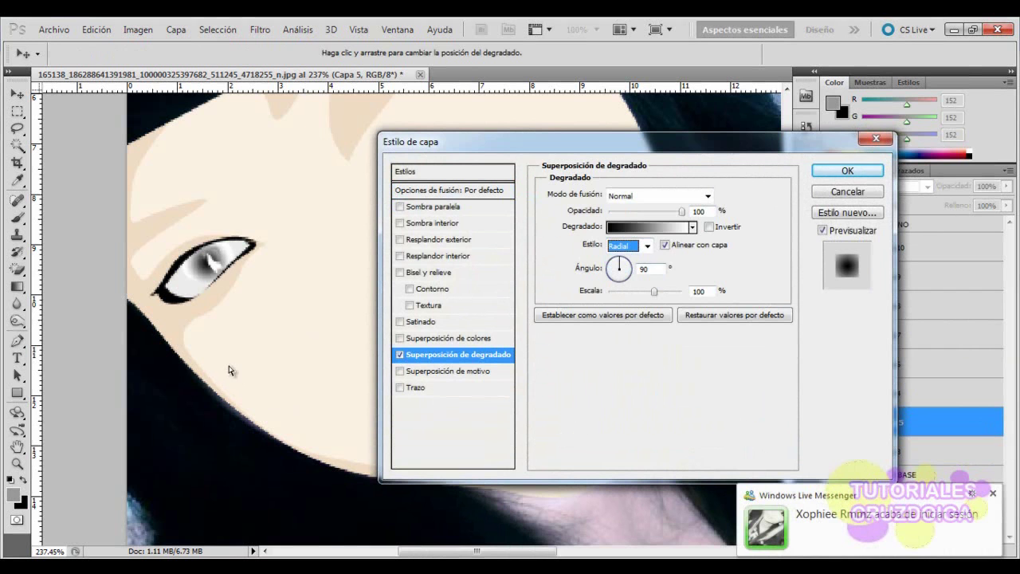
key(shift+Tab)
key(space)
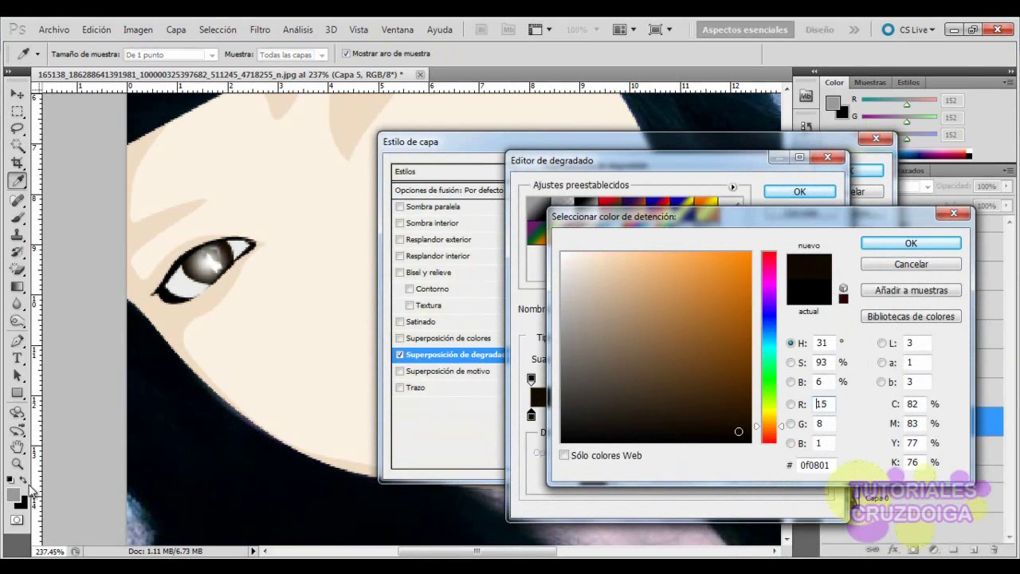
Change the gradient stop colours to dark brown tones and confirm.
click(924, 244)
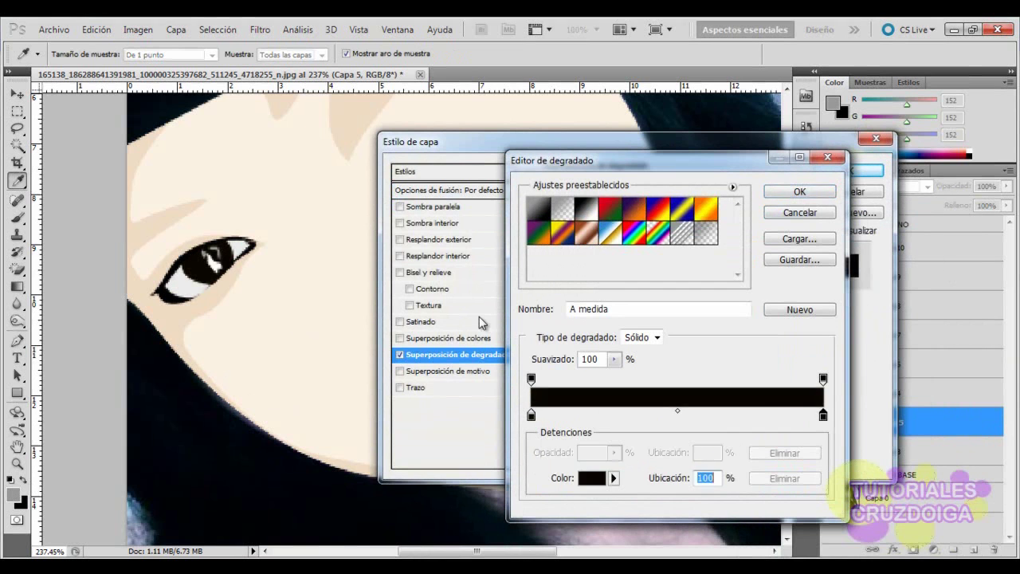
click(592, 478)
mouse_move(741, 430)
mouse_down()
mouse_move(727, 418)
mouse_move(736, 421)
mouse_up()
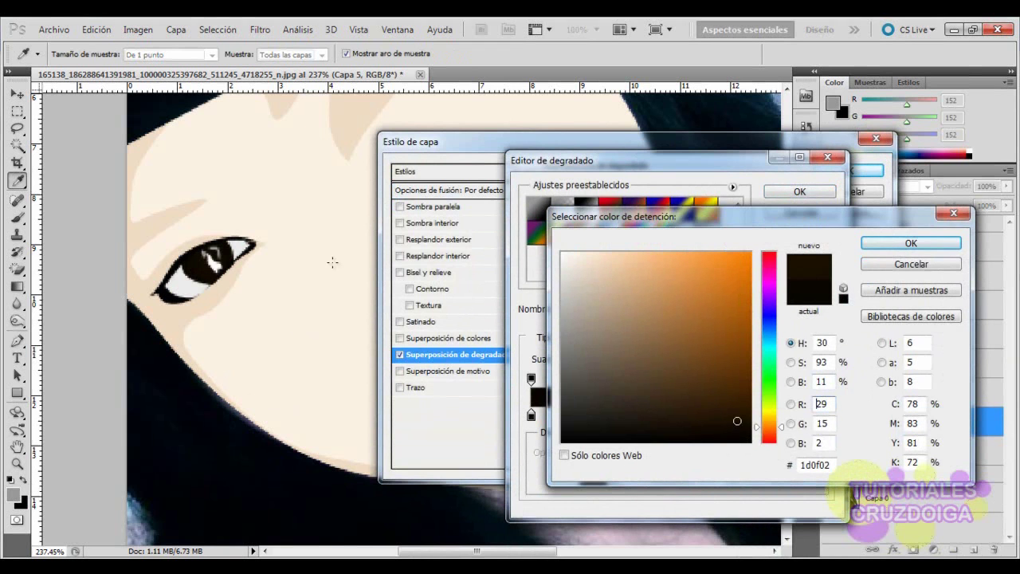
key(Return)
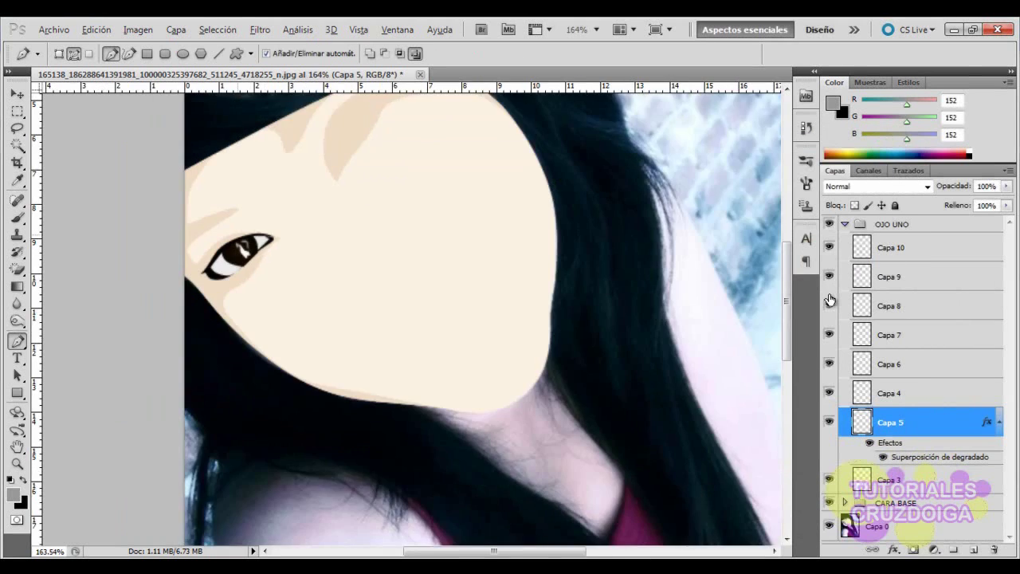
With a black Ellipse shape tool, draw a small oval over the iris highlight above Capa 7.
scroll(202, 251, up, 5)
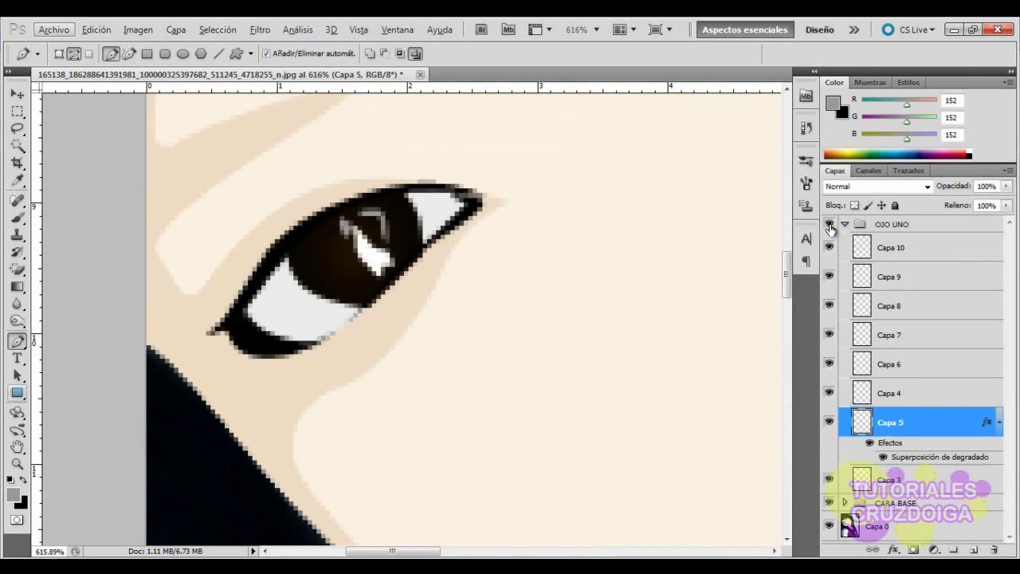
click(17, 391)
click(90, 419)
key(x)
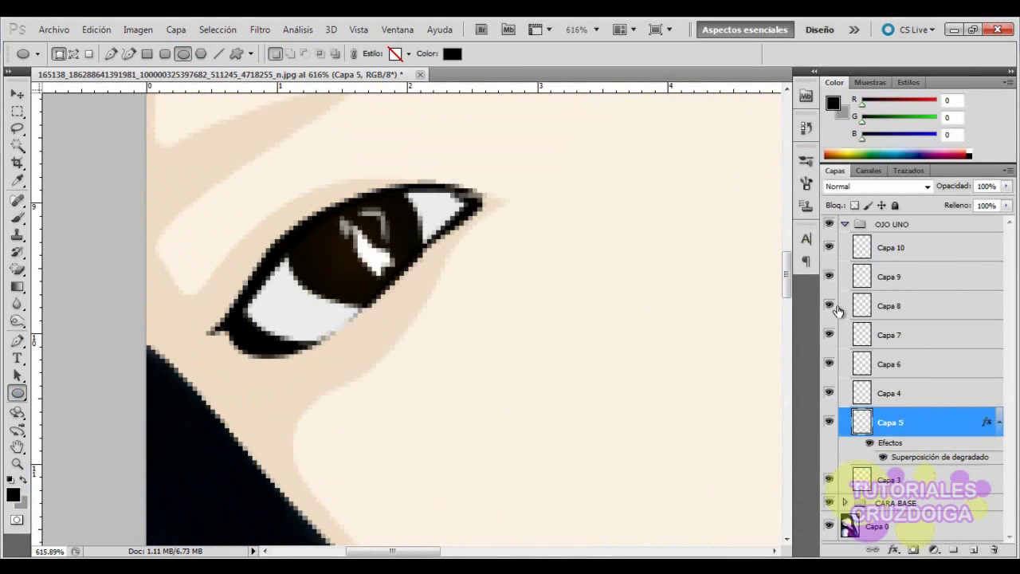
scroll(826, 225, up, 1)
click(829, 305)
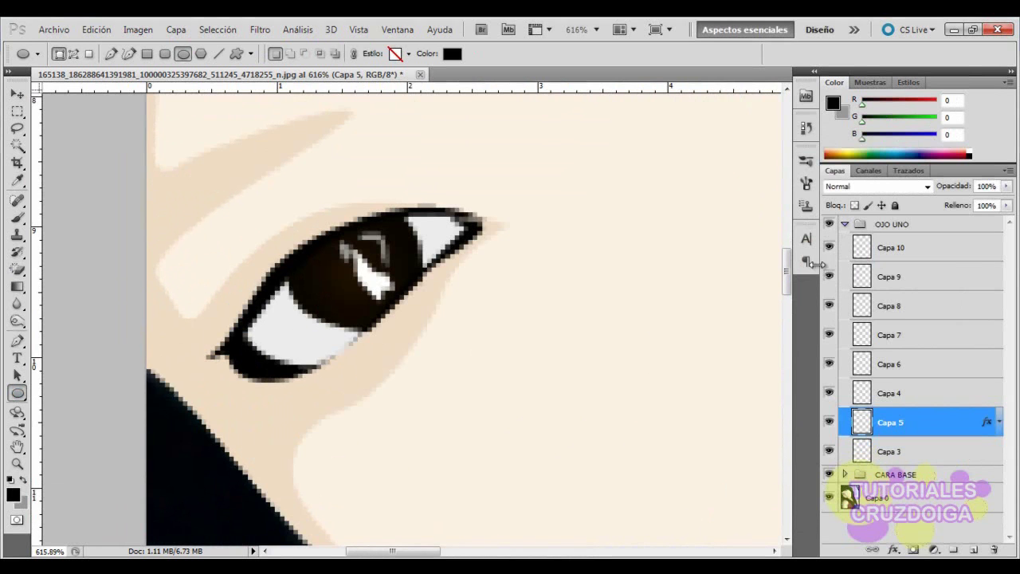
click(890, 334)
scroll(428, 275, up, 2)
drag(324, 241, 373, 291)
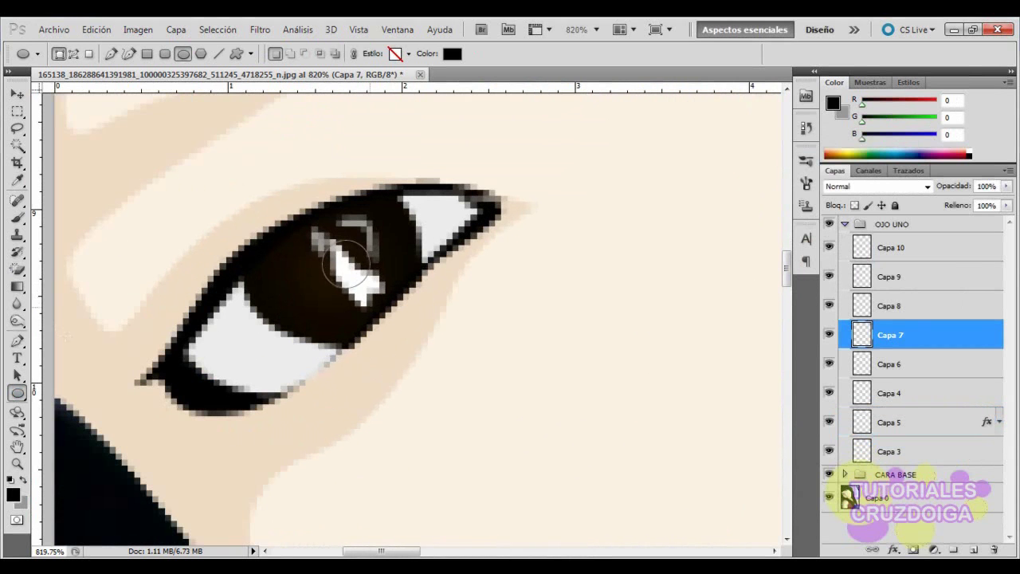
Rasterize the oval Forma 1 layer, zoom out, and collapse and hide the OJO UNO group.
right_click(982, 334)
click(876, 295)
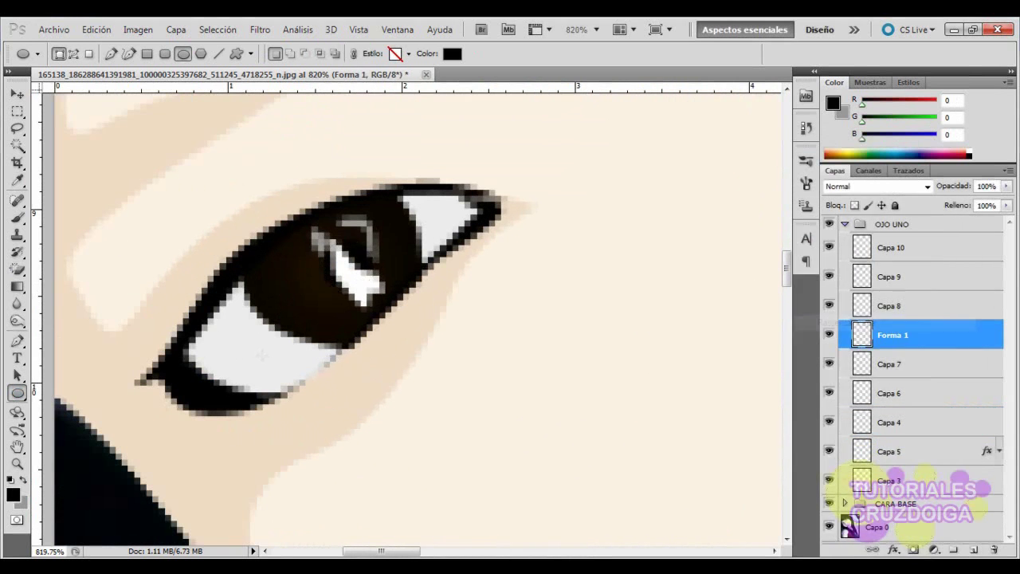
key(v)
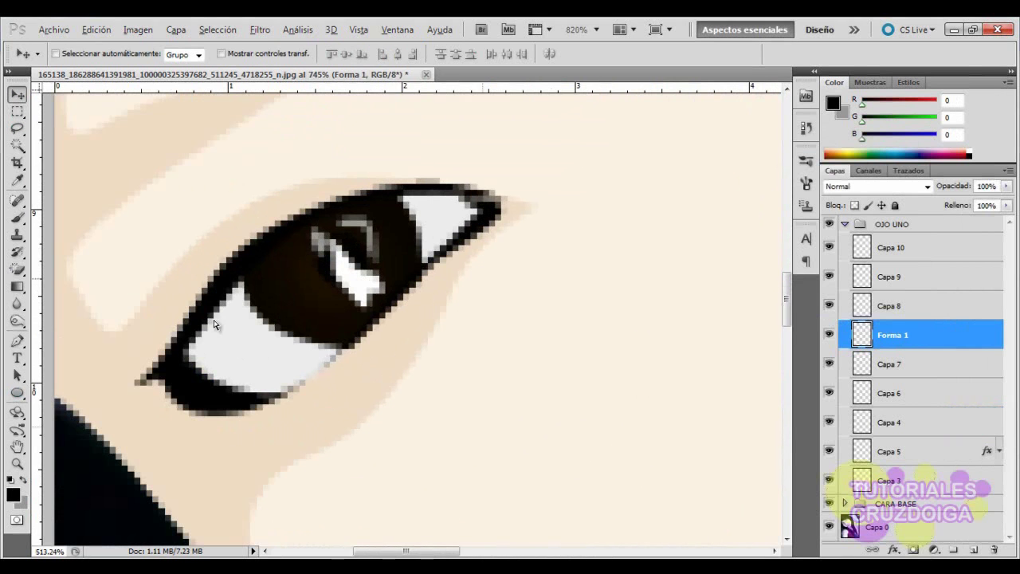
key(ctrl+0)
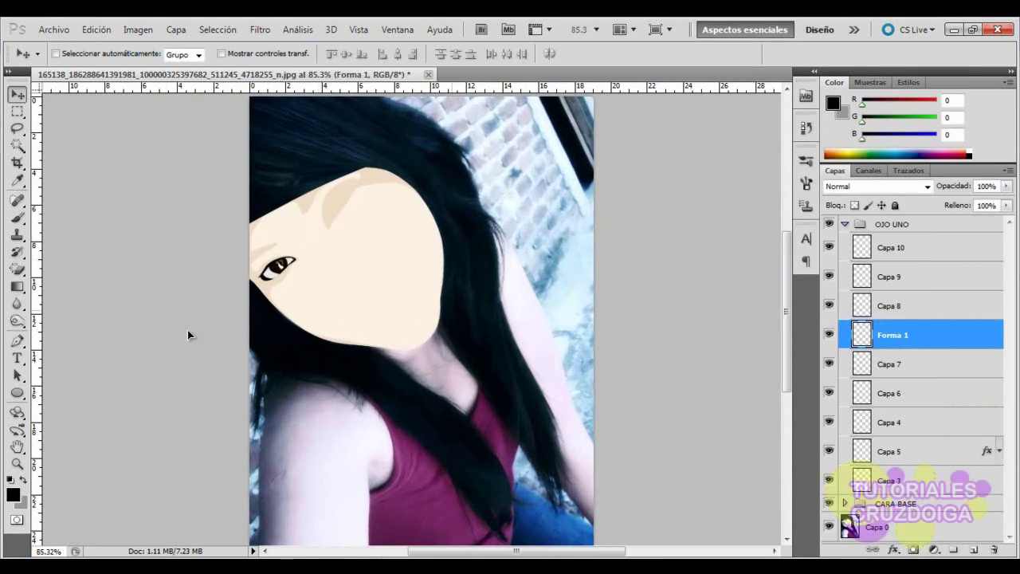
scroll(263, 255, up, 5)
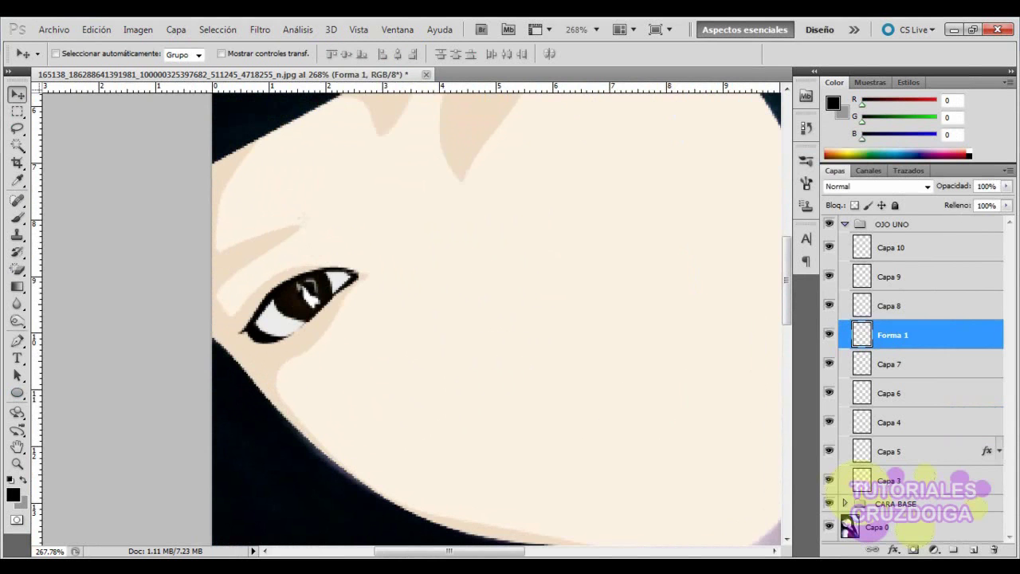
click(844, 223)
click(828, 224)
scroll(318, 252, down, 2)
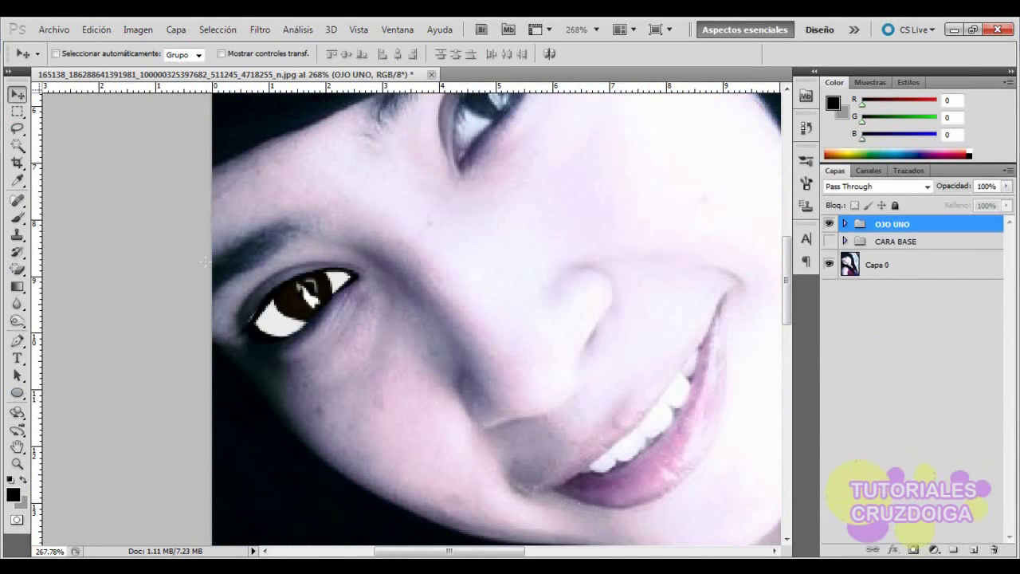
scroll(166, 287, down, 2)
scroll(166, 285, down, 2)
scroll(141, 344, up, 2)
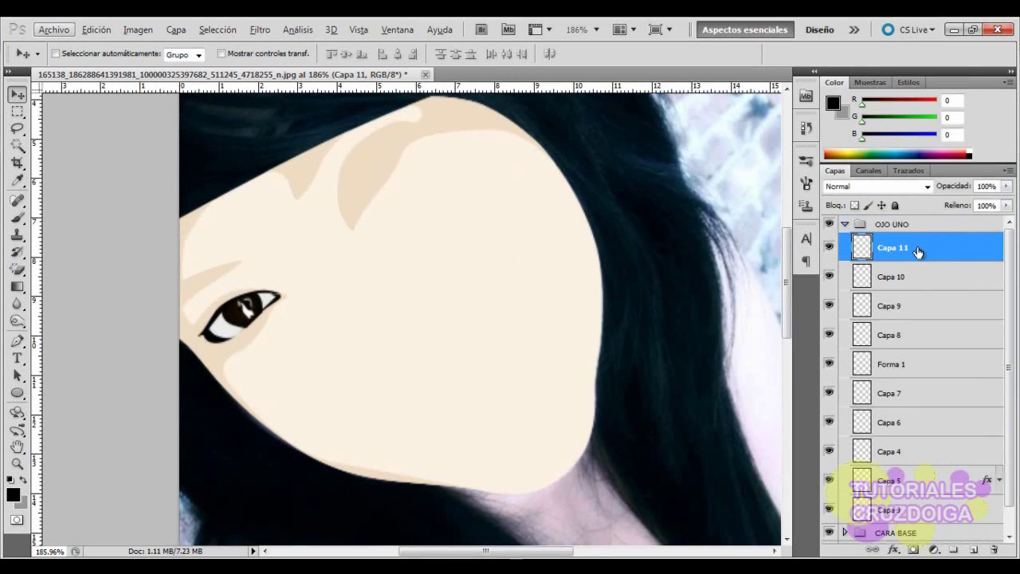
Set up a 1 px white brush and toggle Capa 8's visibility.
key(b)
click(76, 54)
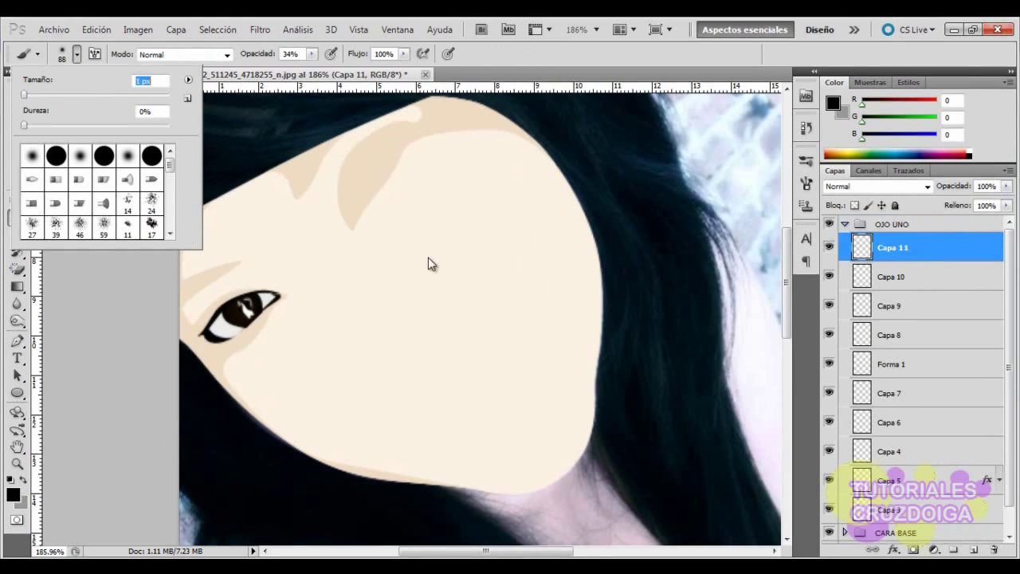
key(Return)
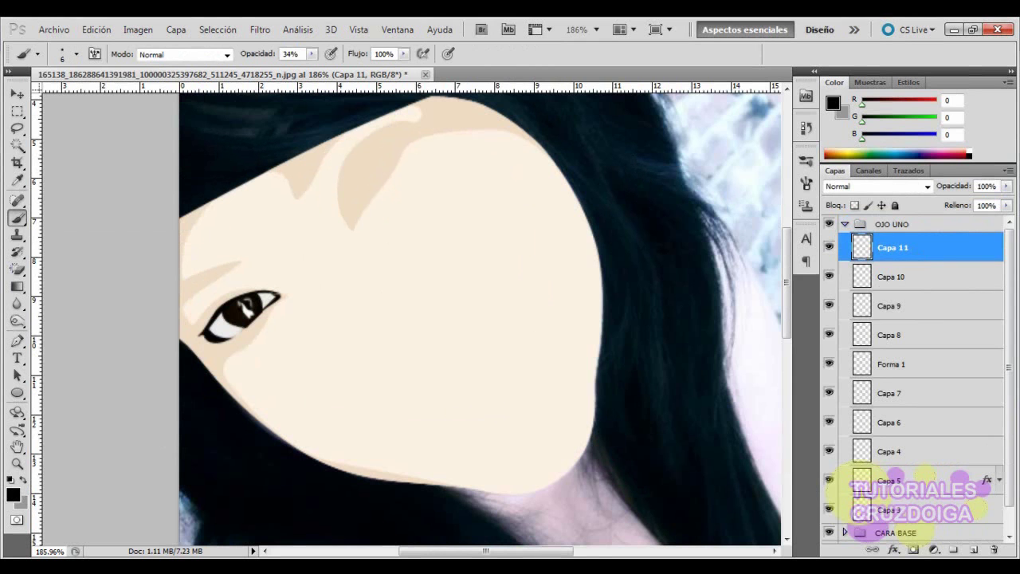
click(833, 103)
key(Return)
click(829, 333)
click(76, 54)
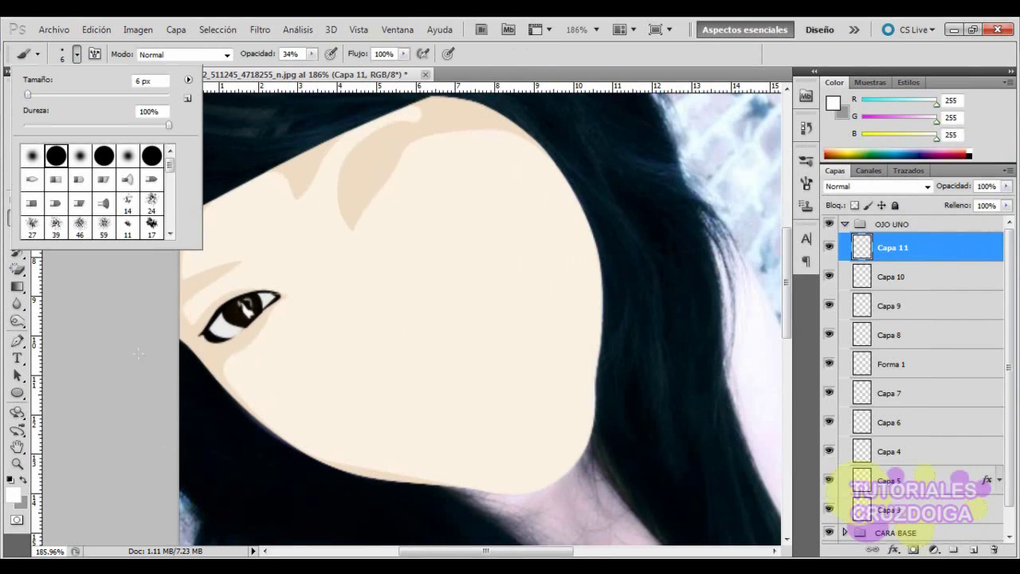
key(Return)
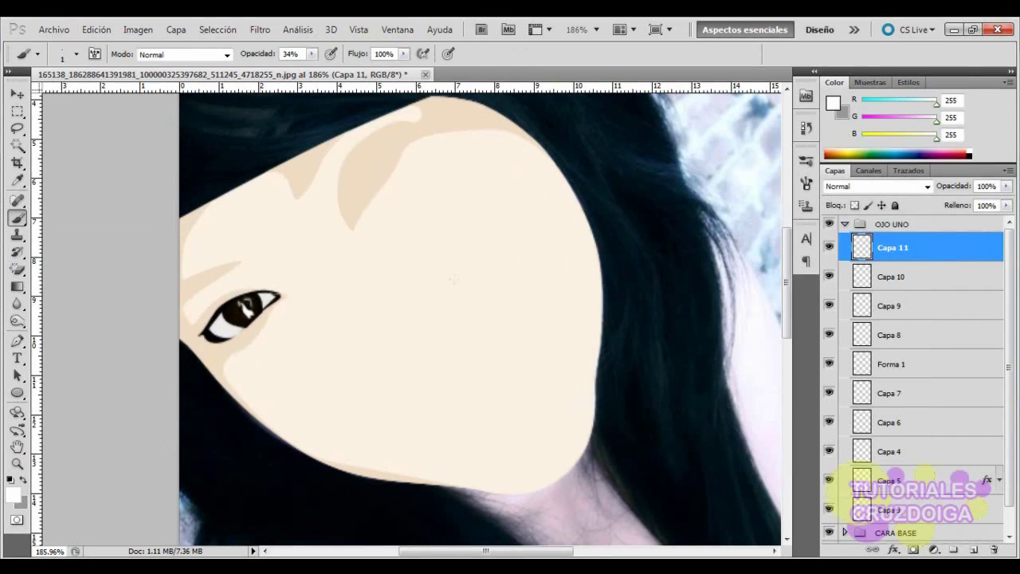
Lower Capa 8's opacity to partial transparency, then move on to Capa 9.
scroll(401, 264, down, 3)
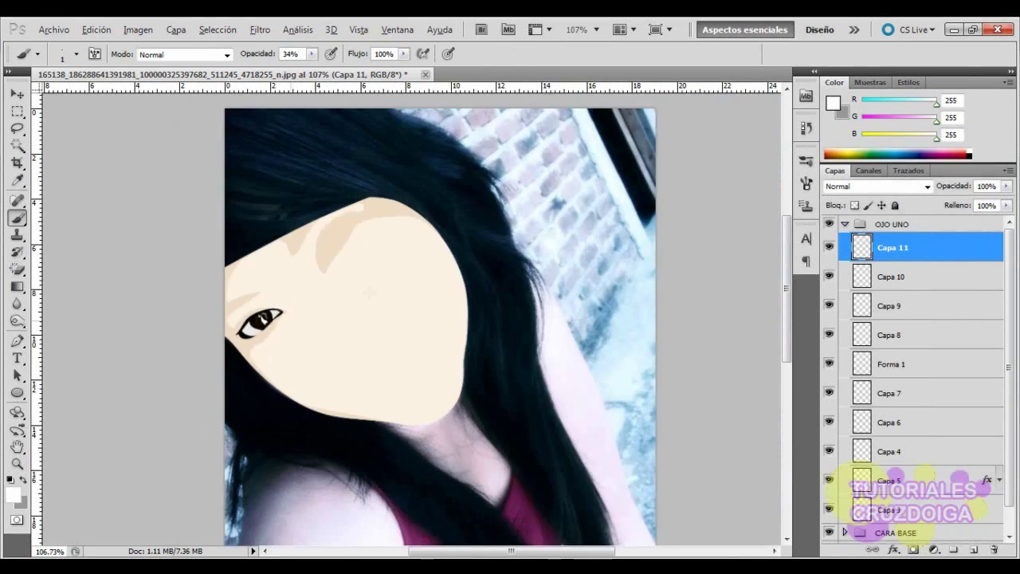
scroll(401, 264, down, 2)
scroll(401, 264, up, 1)
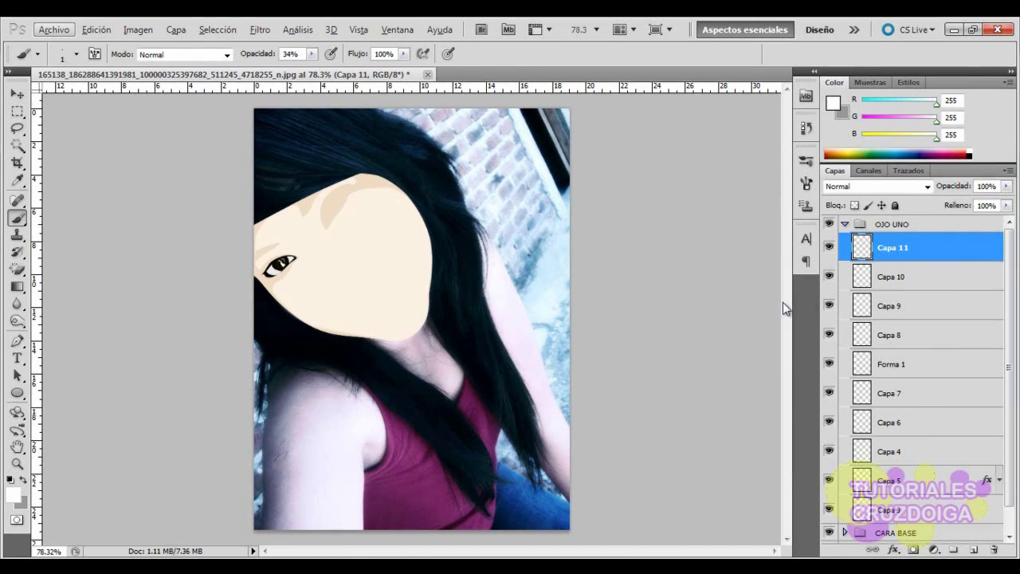
click(885, 334)
click(1005, 185)
drag(851, 270, 896, 284)
scroll(398, 311, down, 2)
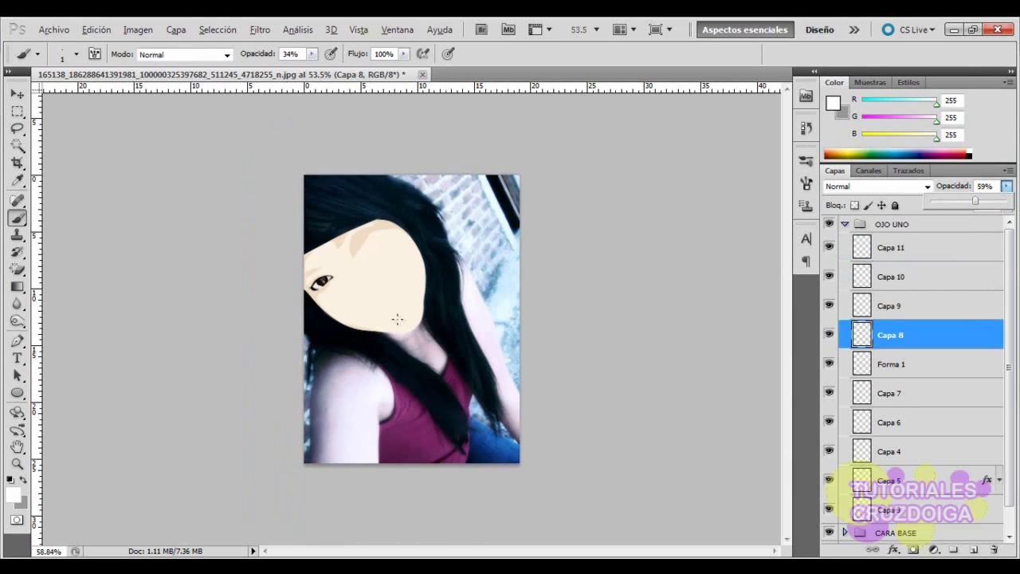
scroll(398, 311, up, 1)
key(alt+bracketright)
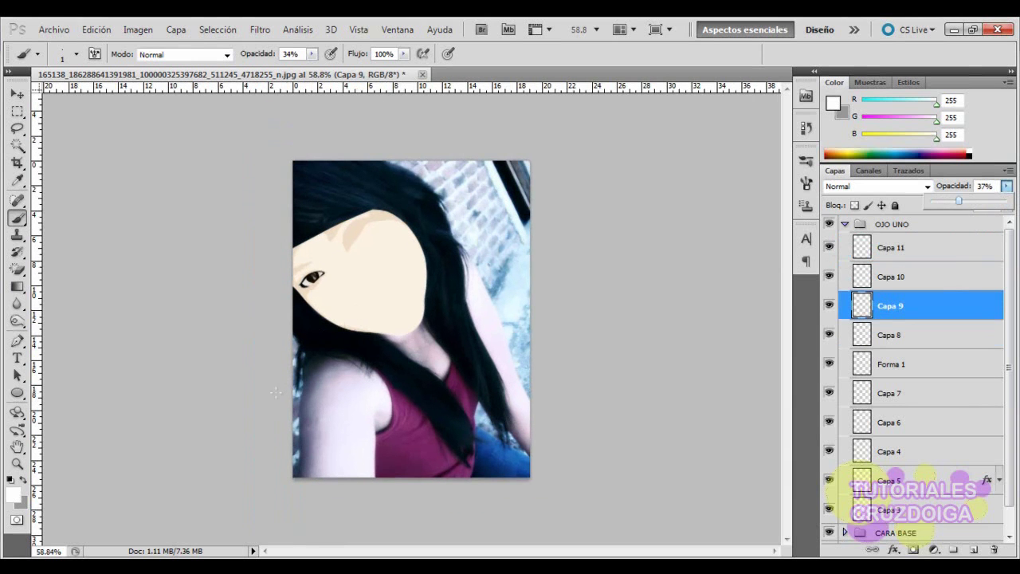
scroll(275, 392, up, 2)
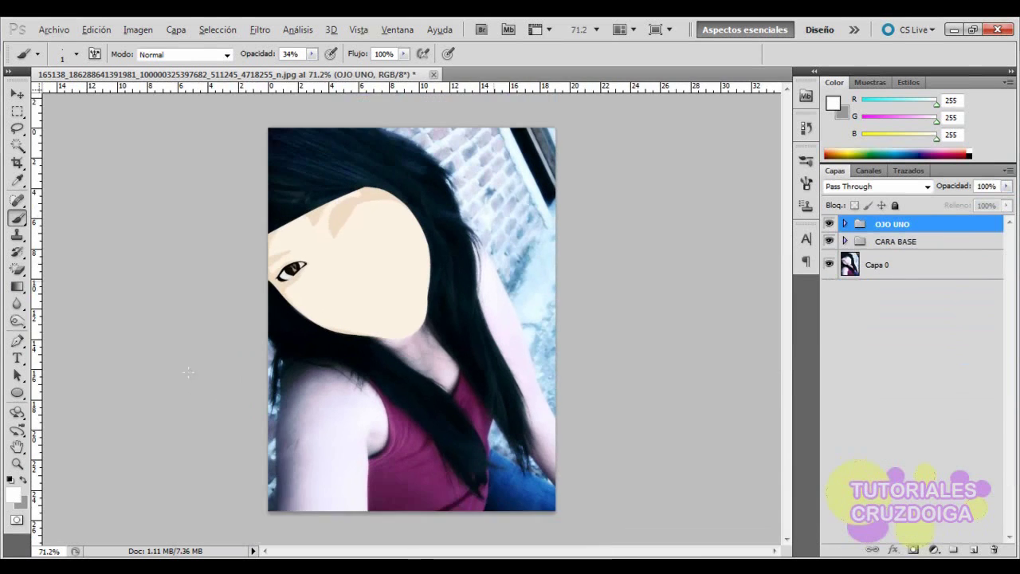
Zoom in and draw a curved Pen path along the eyebrow above the eye.
scroll(206, 390, up, 1)
scroll(204, 385, up, 1)
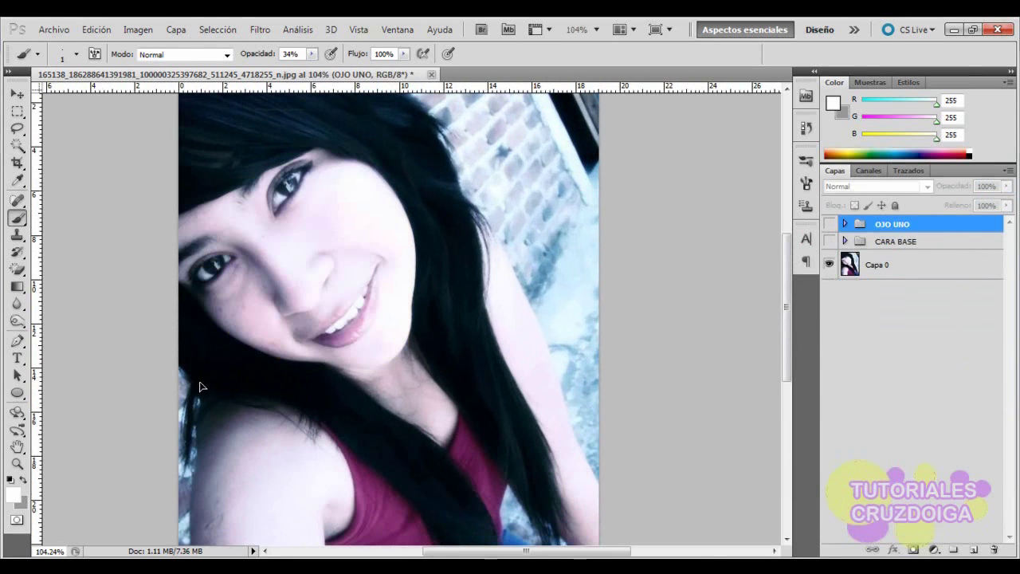
scroll(183, 402, up, 2)
key(p)
scroll(191, 398, up, 4)
scroll(829, 310, up, 1)
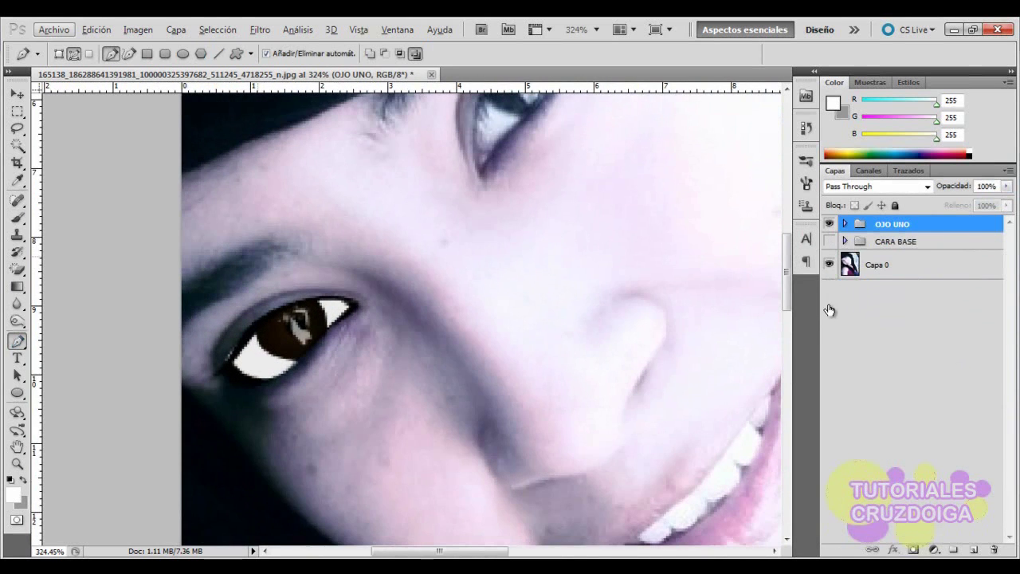
click(169, 345)
drag(219, 300, 239, 290)
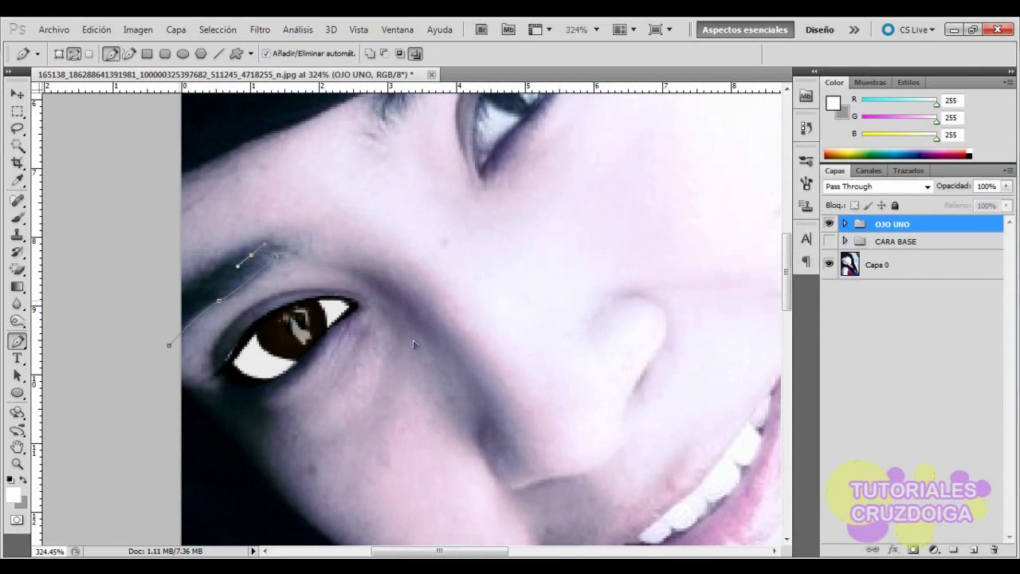
Add a new layer and place it in a group named CEJA UNO.
key(ctrl+shift+n)
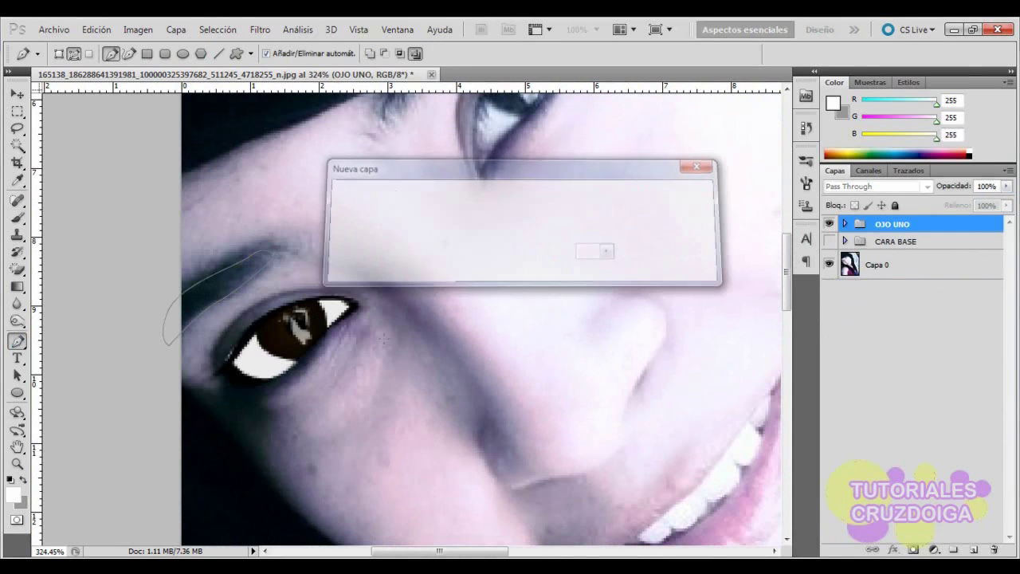
key(Return)
key(ctrl+g)
text(ce)
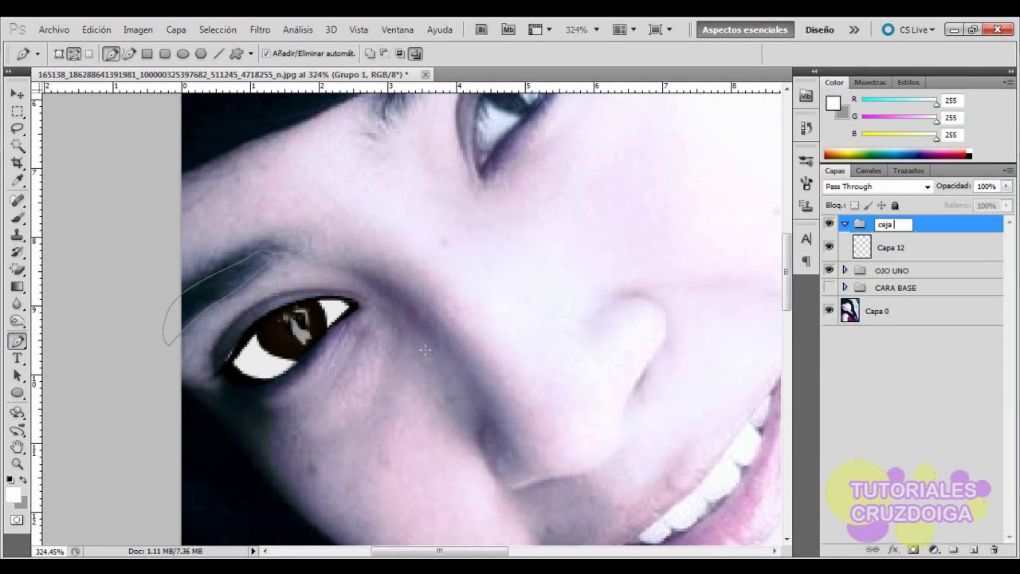
text(JA UNO)
key(Return)
Fill the eyebrow path with black on Capa 12.
click(892, 247)
click(13, 494)
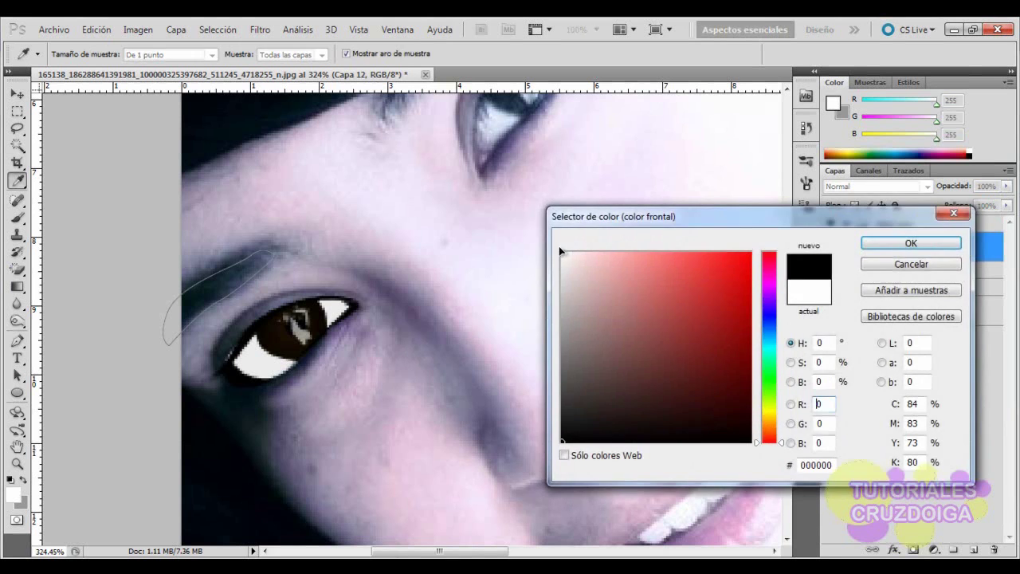
click(911, 239)
right_click(282, 307)
click(342, 392)
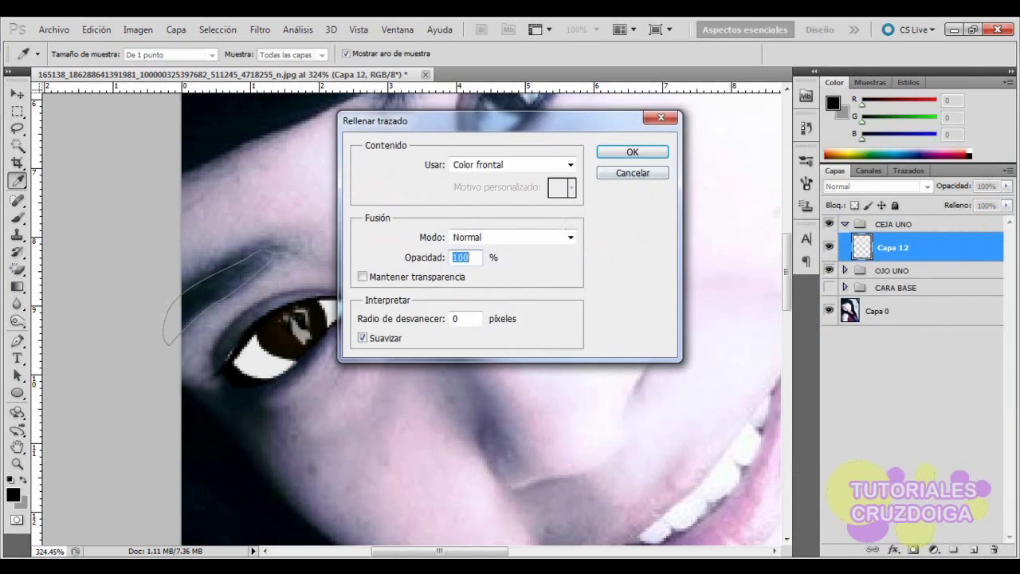
key(Return)
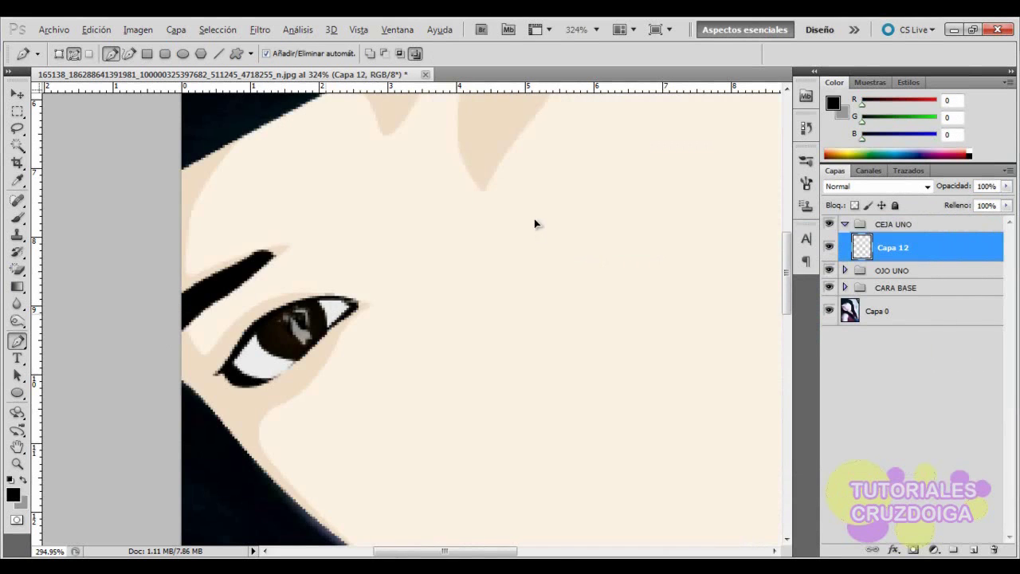
Adjust the eyebrow path and fill it again with black on new layer Capa 13.
scroll(533, 218, up, 1)
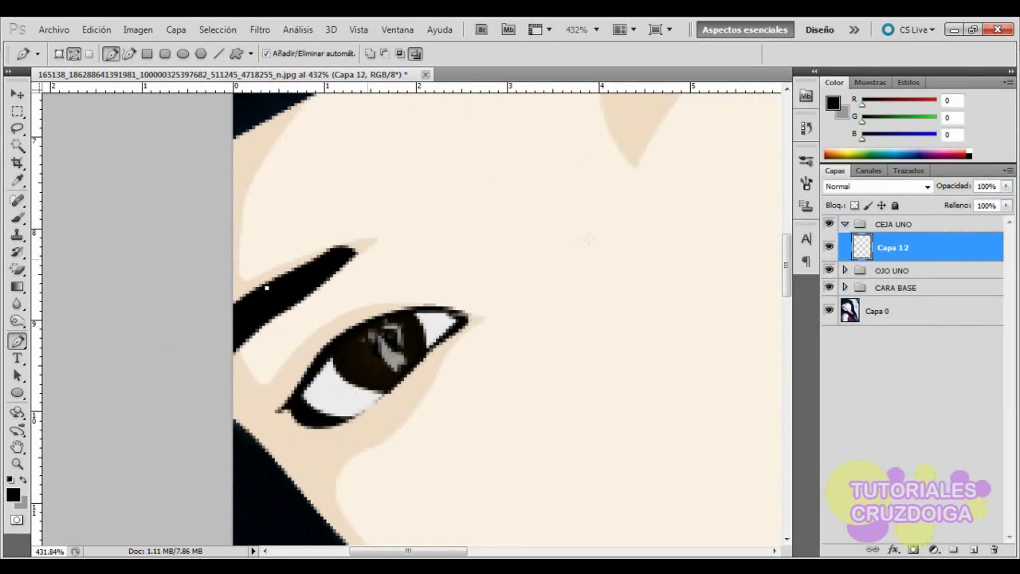
key(ctrl+z)
key(ctrl+z)
key(ctrl+z)
right_click(376, 275)
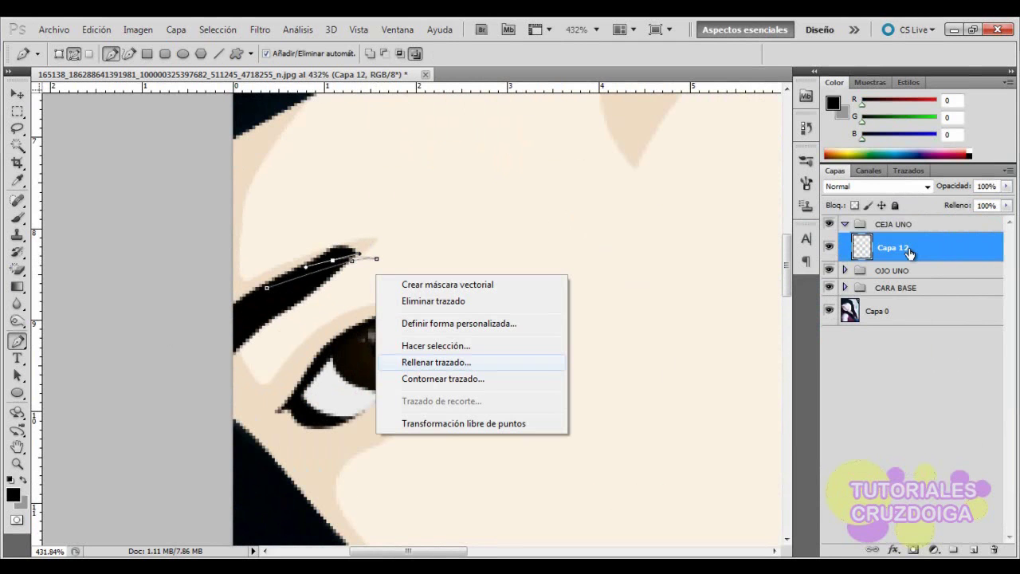
click(579, 423)
key(ctrl+shift+n)
key(Return)
right_click(428, 294)
click(488, 381)
key(Escape)
right_click(451, 239)
click(510, 325)
key(Return)
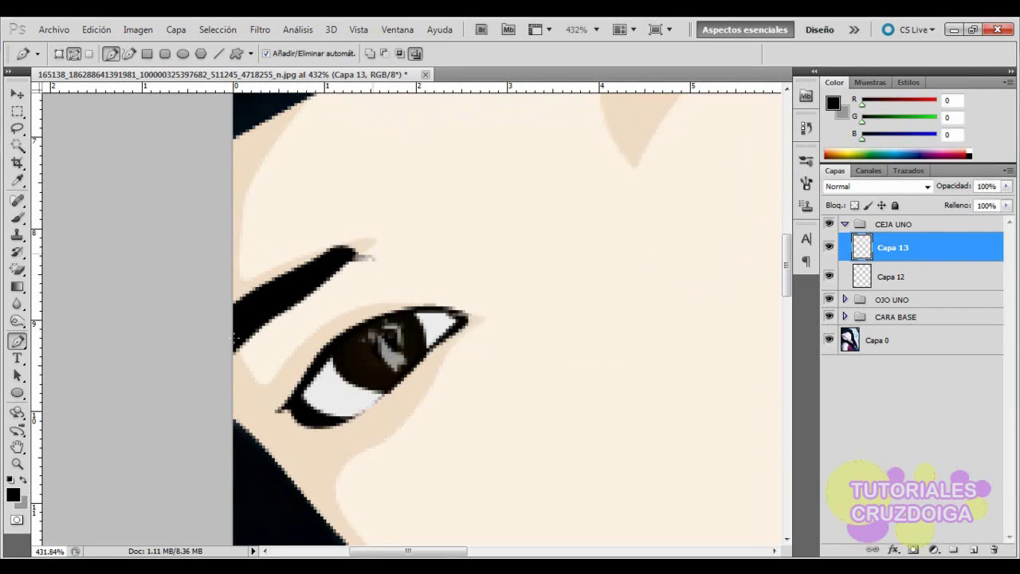
Draw and fill a curved eyebrow tip path, then zoom out to the whole photo.
drag(303, 278, 284, 298)
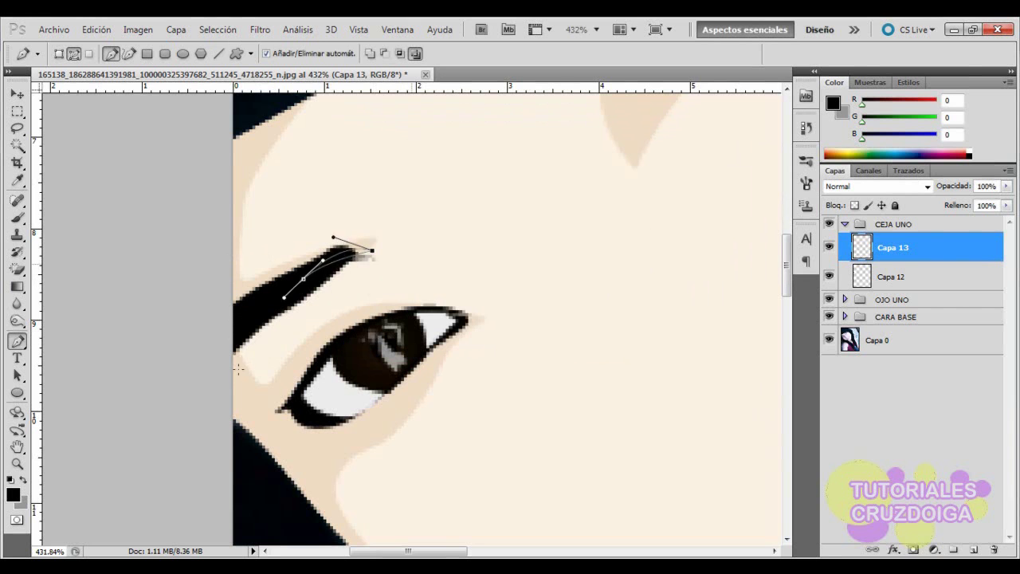
right_click(409, 273)
click(469, 361)
key(Return)
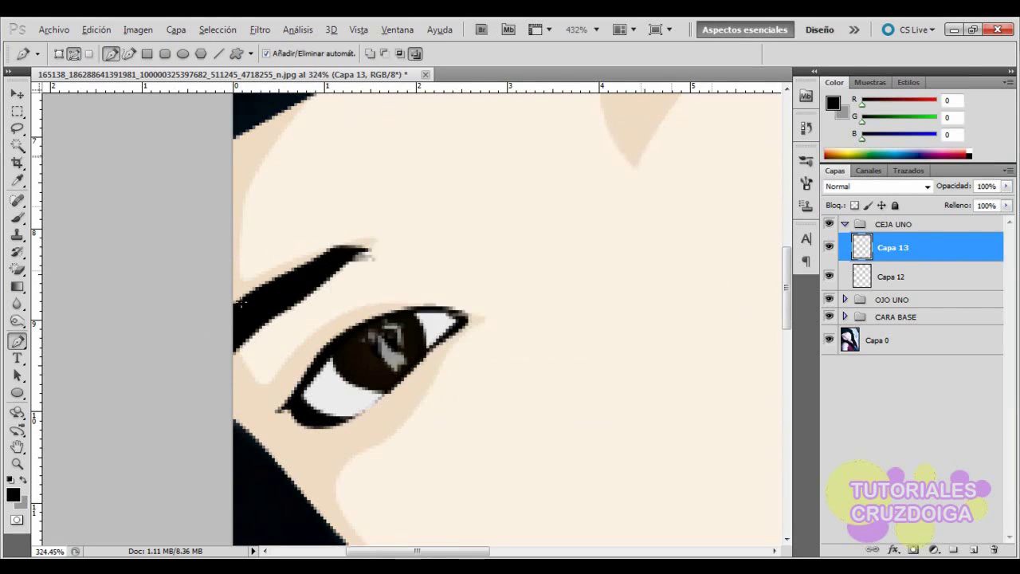
key(ctrl+0)
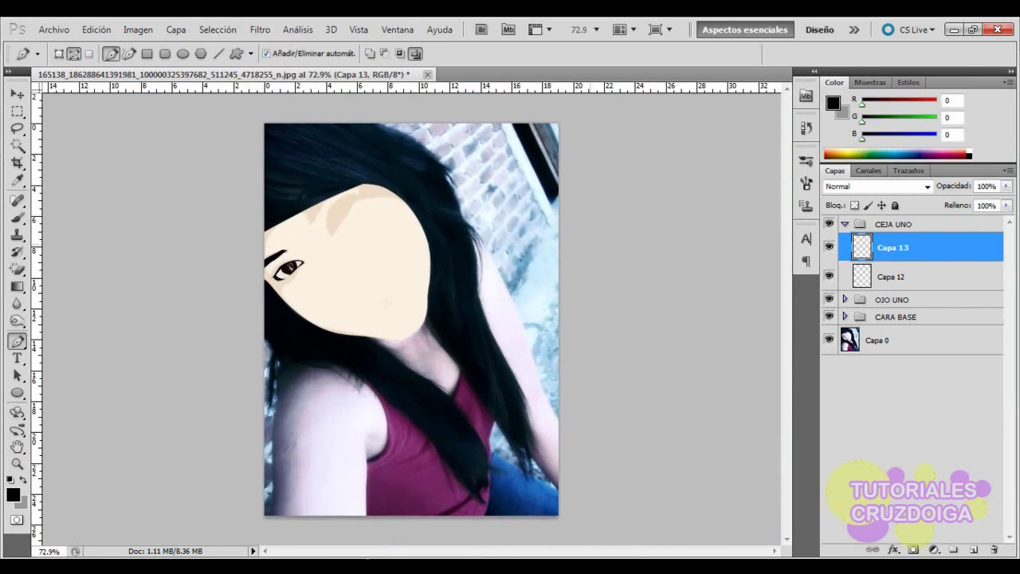
scroll(637, 164, up, 1)
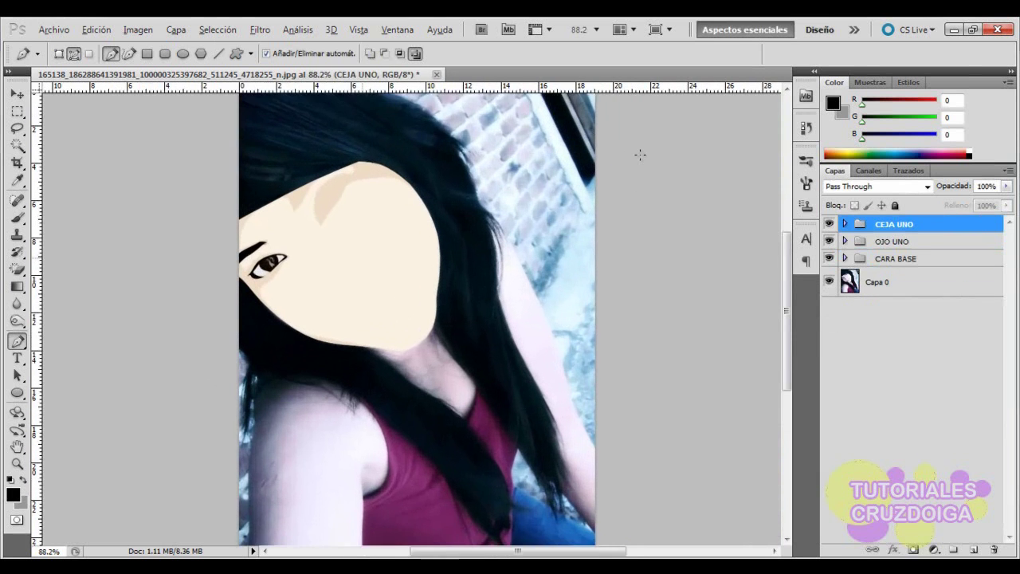
scroll(640, 161, up, 2)
scroll(518, 275, up, 2)
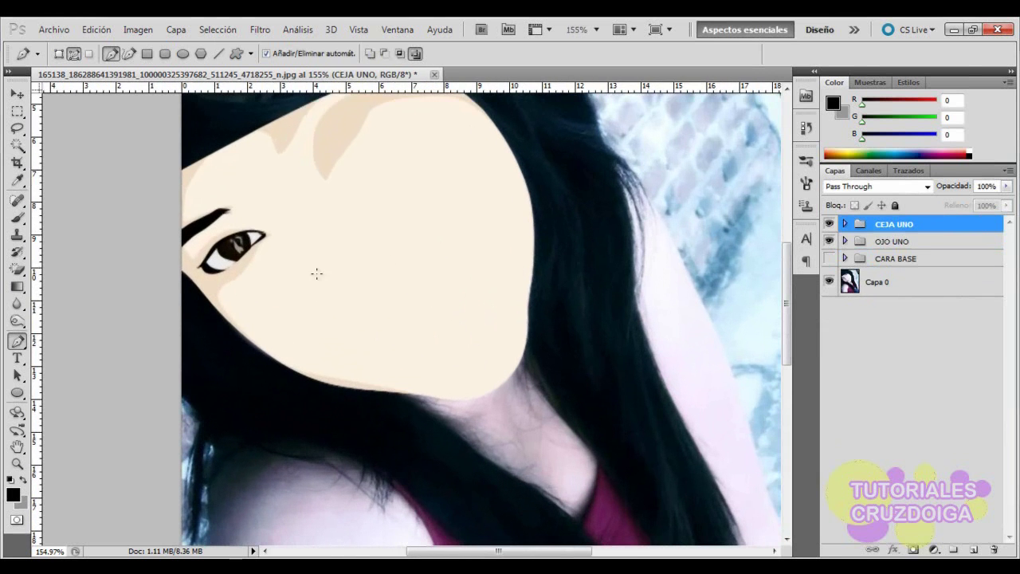
Add a new layer and trace a closed Pen outline around the eye socket.
click(844, 240)
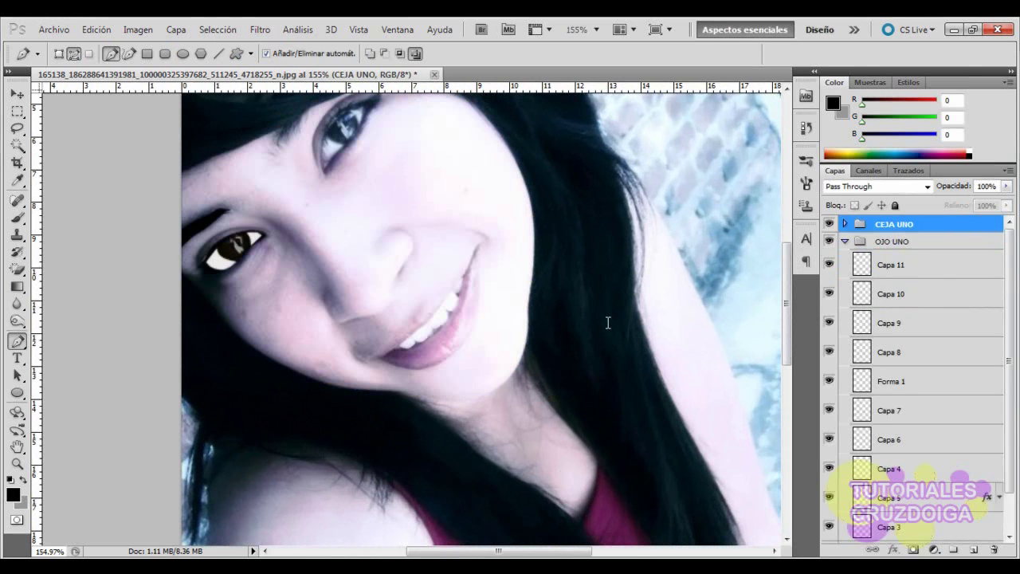
key(ctrl+shift+n)
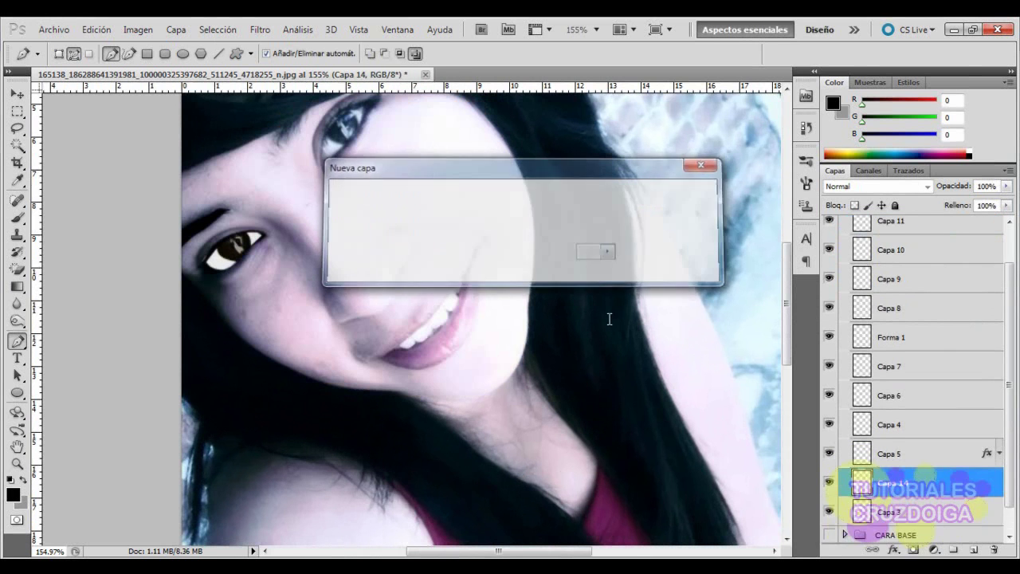
key(Return)
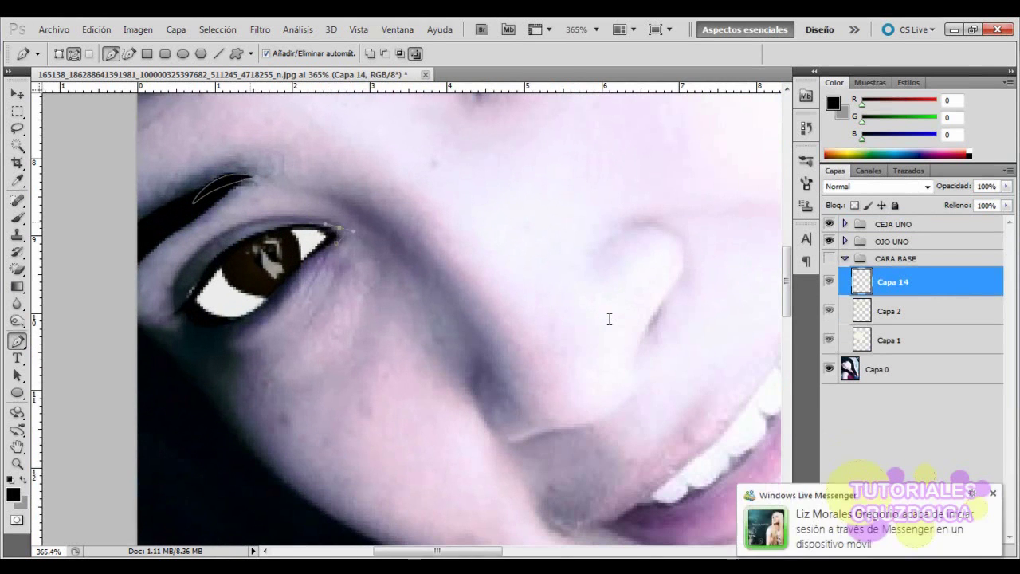
drag(174, 287, 174, 303)
drag(192, 358, 212, 341)
drag(262, 313, 273, 305)
click(338, 230)
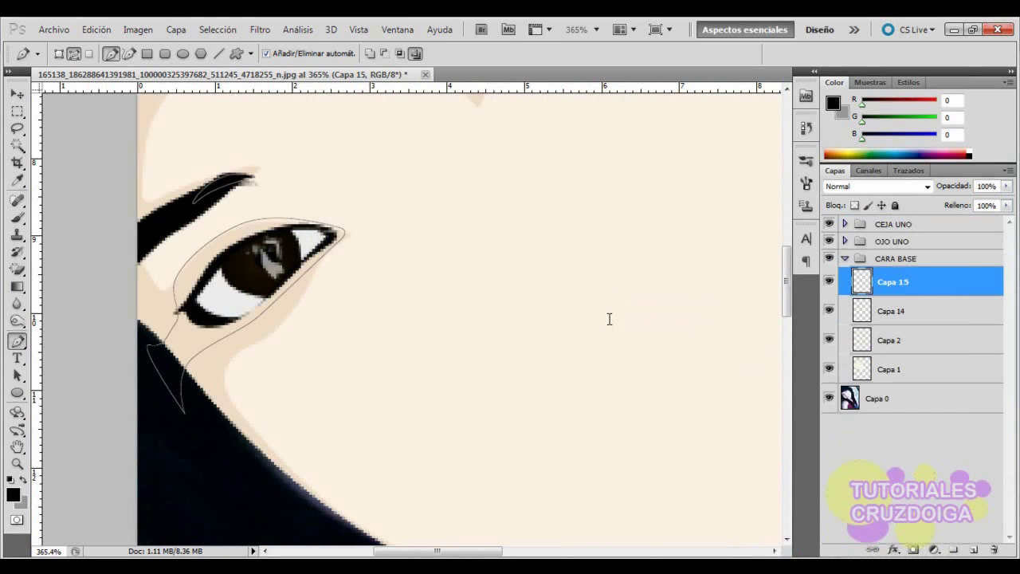
Fill the traced path with a sampled tan skin tone, R208 G172 B132.
drag(596, 264, 630, 287)
click(910, 243)
right_click(416, 274)
click(473, 359)
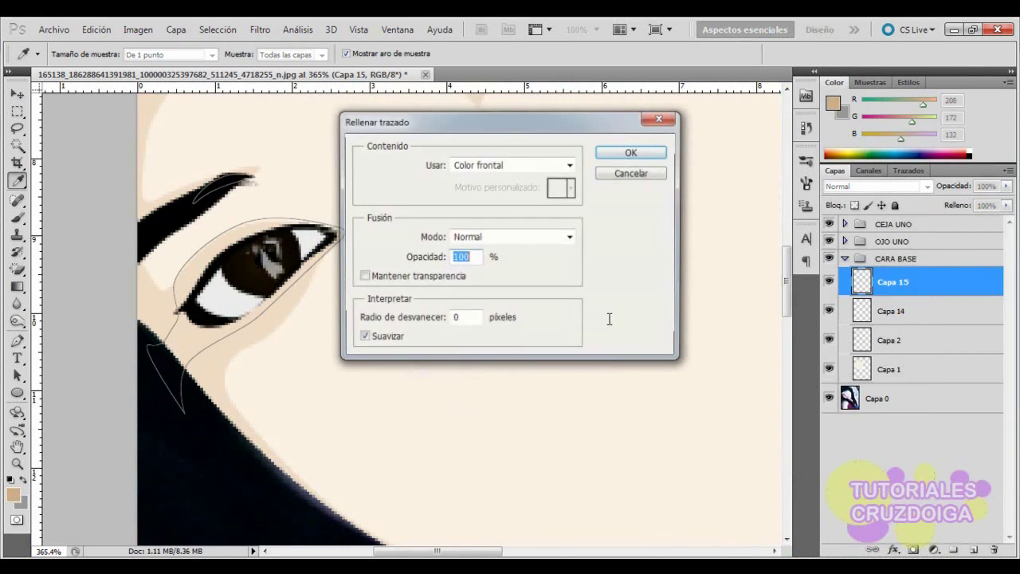
key(Return)
Load the path as a selection, invert it, then deselect.
key(ctrl+plus)
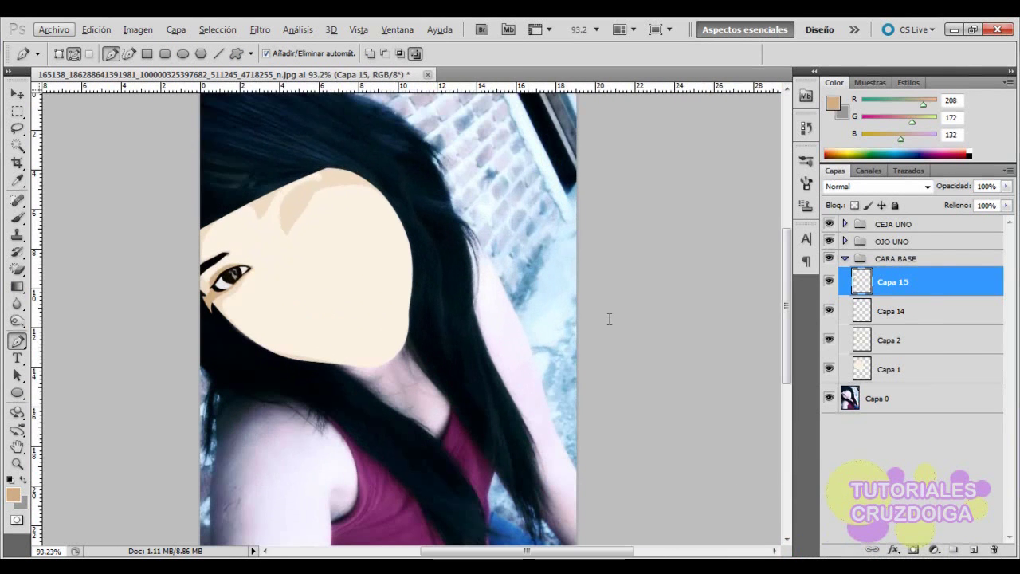
key(ctrl+Return)
key(alt+s)
key(Down)
key(Down)
key(Down)
key(Return)
key(ctrl+d)
scroll(609, 319, down, 1)
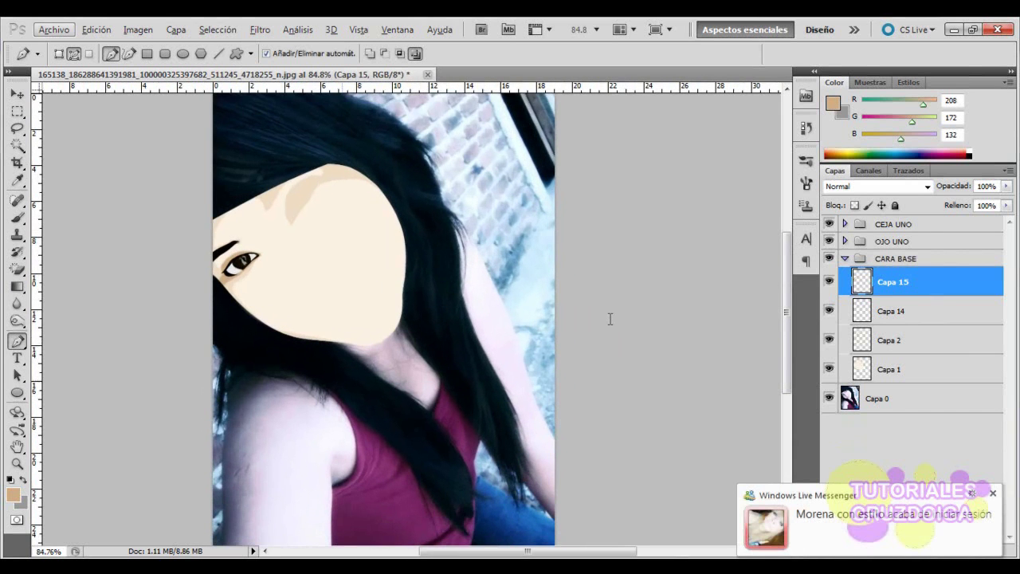
scroll(609, 320, up, 1)
In Notepad, write that the video ends here because uploading takes so long.
key(alt+Tab)
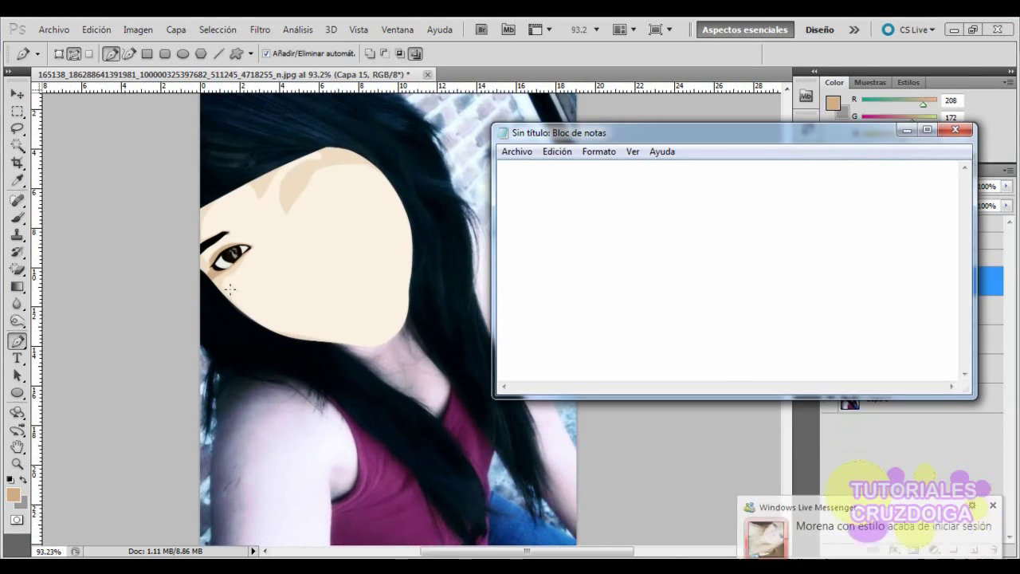
text(bueno pue)
text(s como luego)
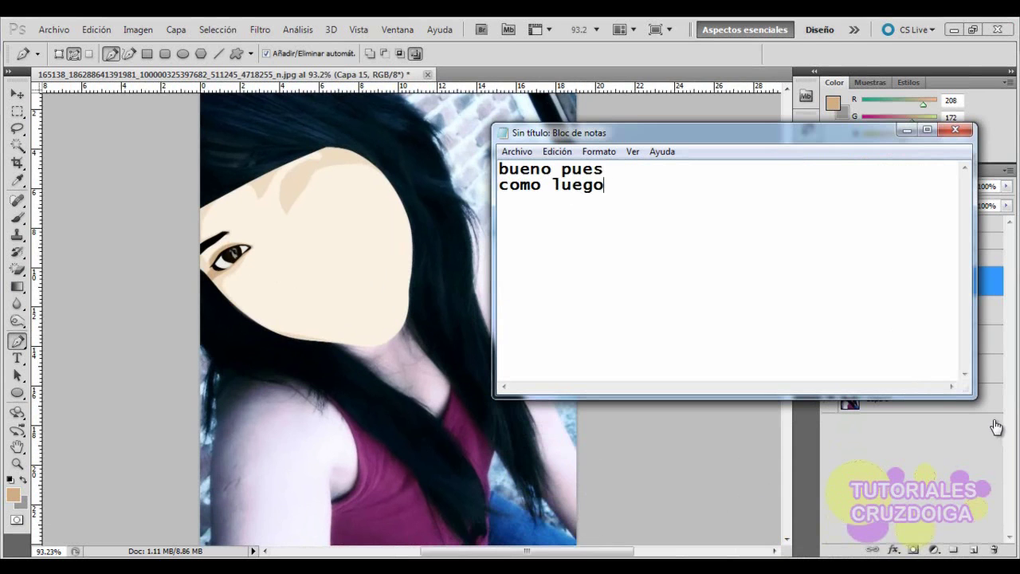
text( tarda)
key(Return)
text(mucho en subir el v)
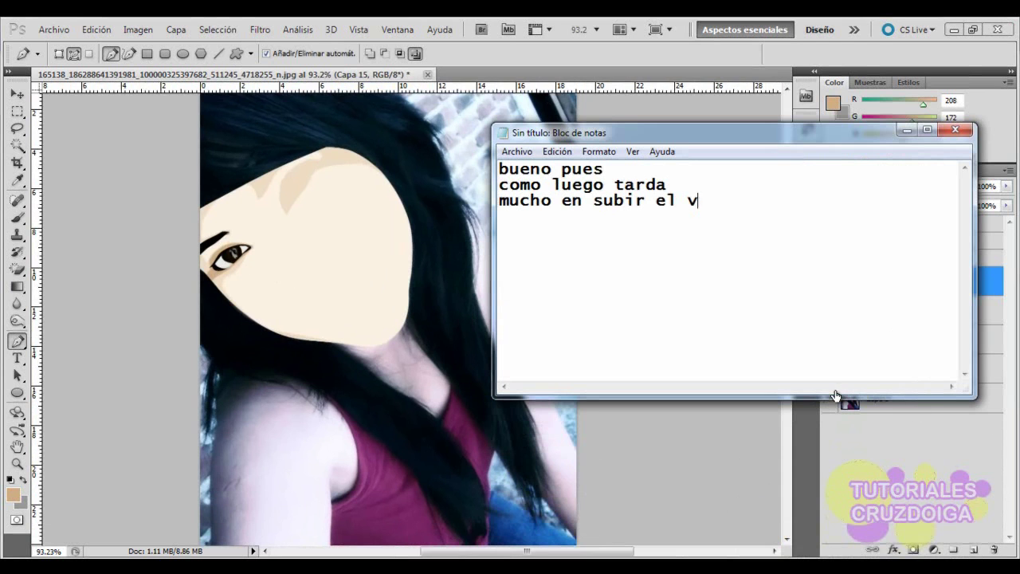
text(ideo)
key(Return)
text(lo dejara ahi nada mas!!)
Add a paragraph on the aim, learning to approach and vectorize a photo, ending 'de mucha ayuda gracias!'.
key(Return)
key(Return)
text(e)
key(BackSpace)
text(la intention)
key(Return)
key(BackSpace)
key(BackSpace)
key(BackSpace)
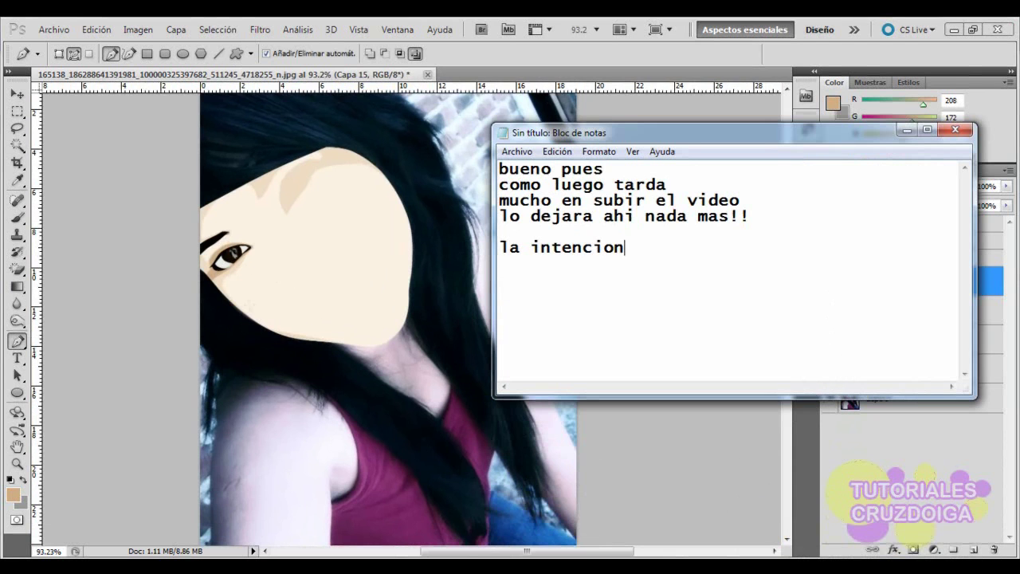
text(aprendan como empezar y)
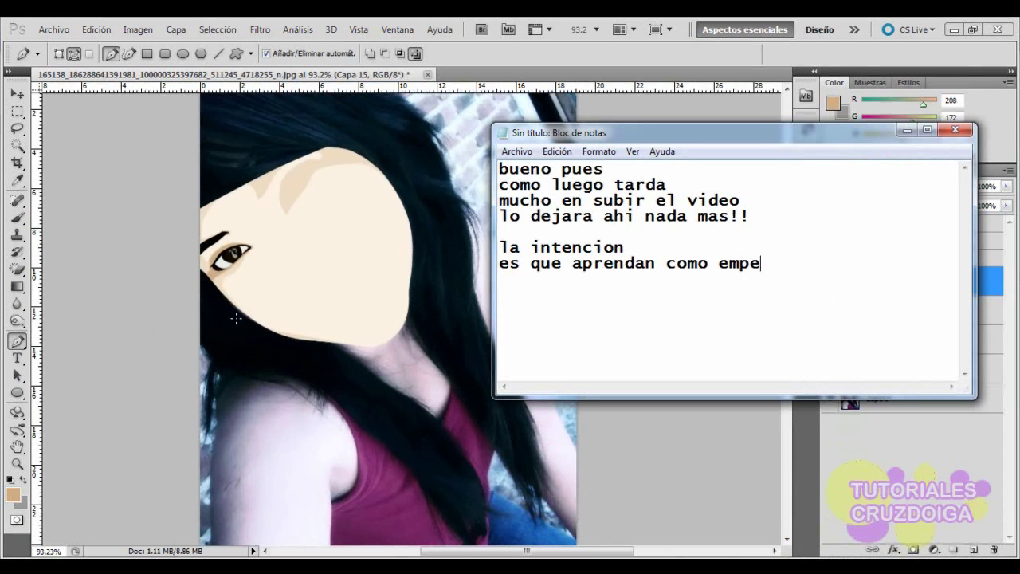
text( que hacer frente)
key(Return)
text(a)
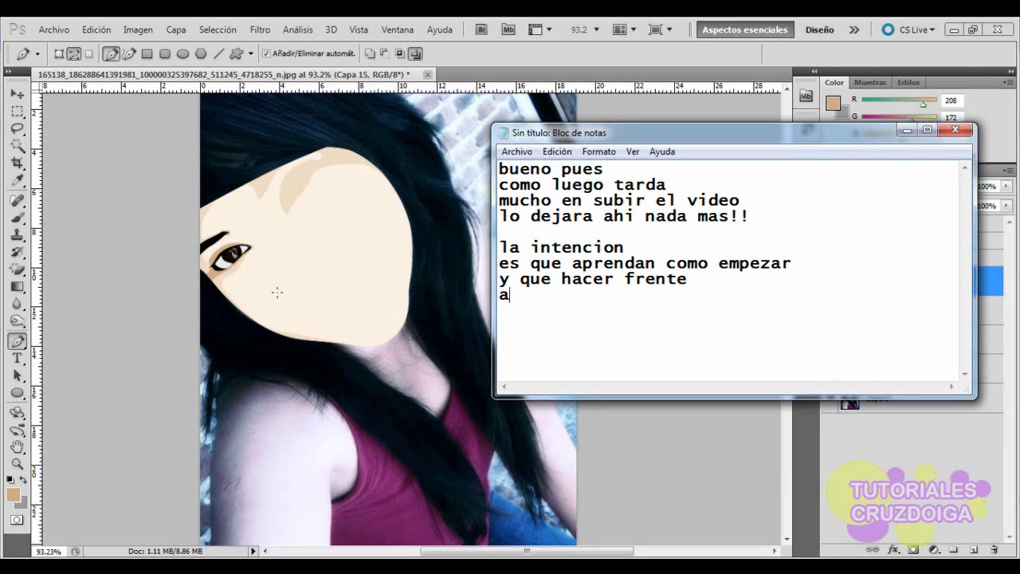
text( una foto... y asi )
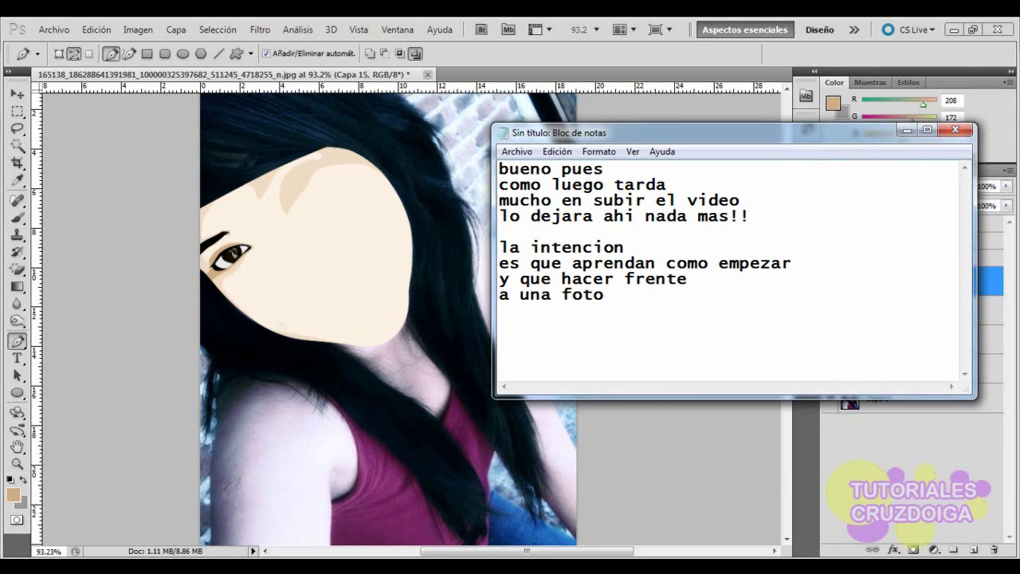
text(poderla vectorizar, e)
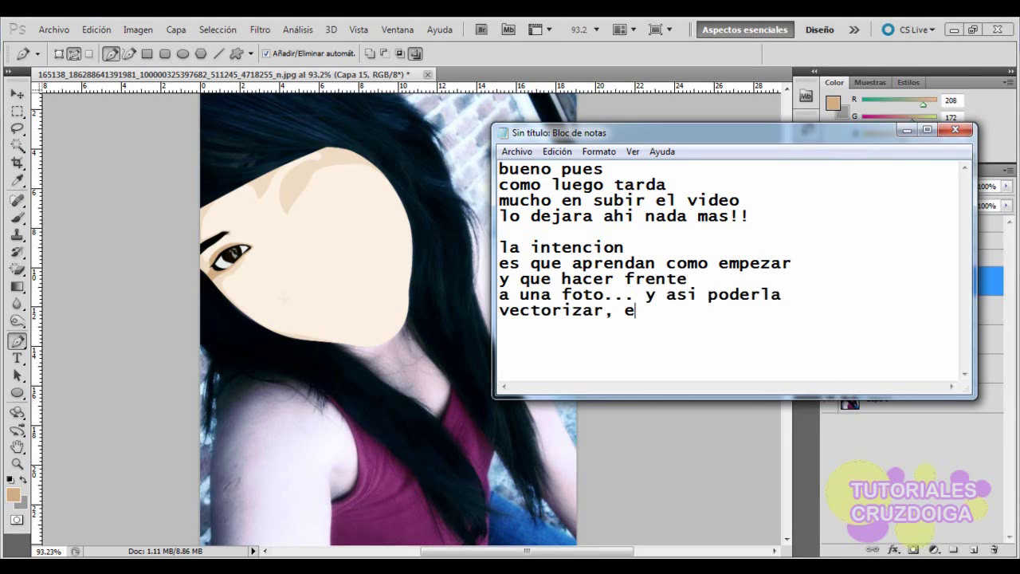
text(spero sea)
key(Return)
text(de mucha ayuda gr)
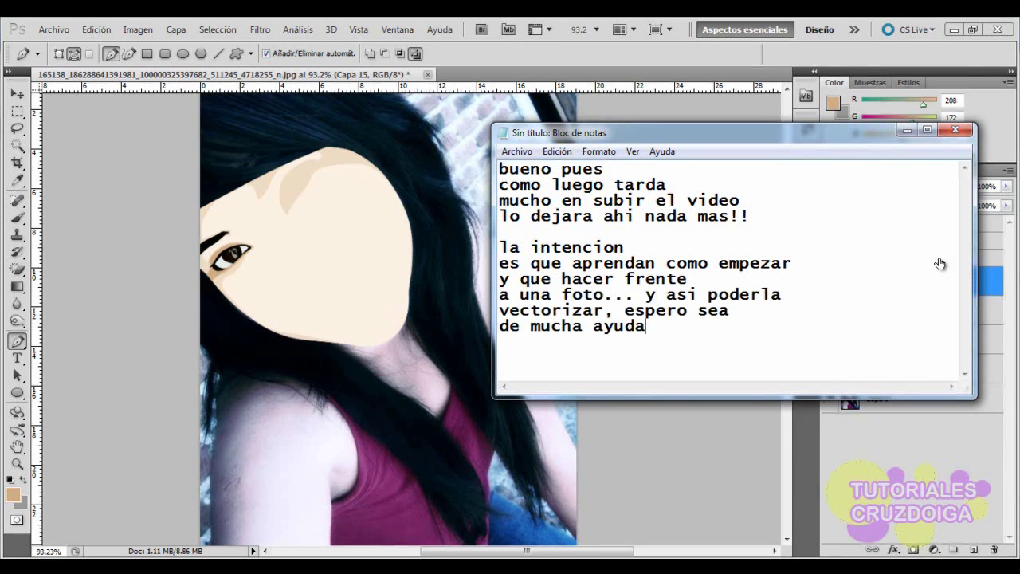
text(acias!)
Add a 'se despide:' sign-off with the author's name, contact e-mail and Facebook handle, ending ':D adios!'.
key(Return)
text(de)
key(BackSpace)
key(BackSpace)
key(Return)
text(se despide: cruzdoiga!)
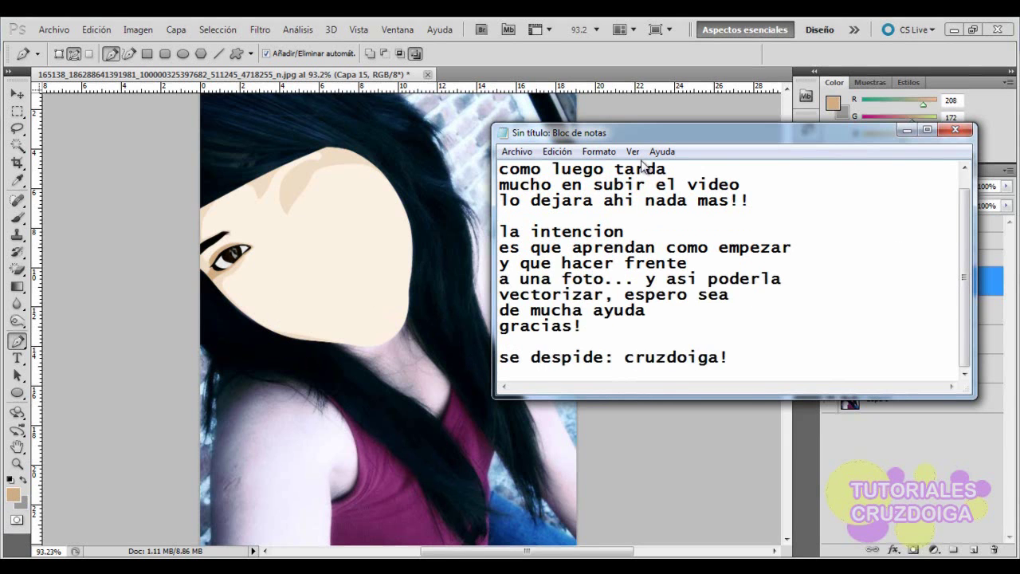
key(BackSpace)
key(Return)
key(Return)
text(saludos :))
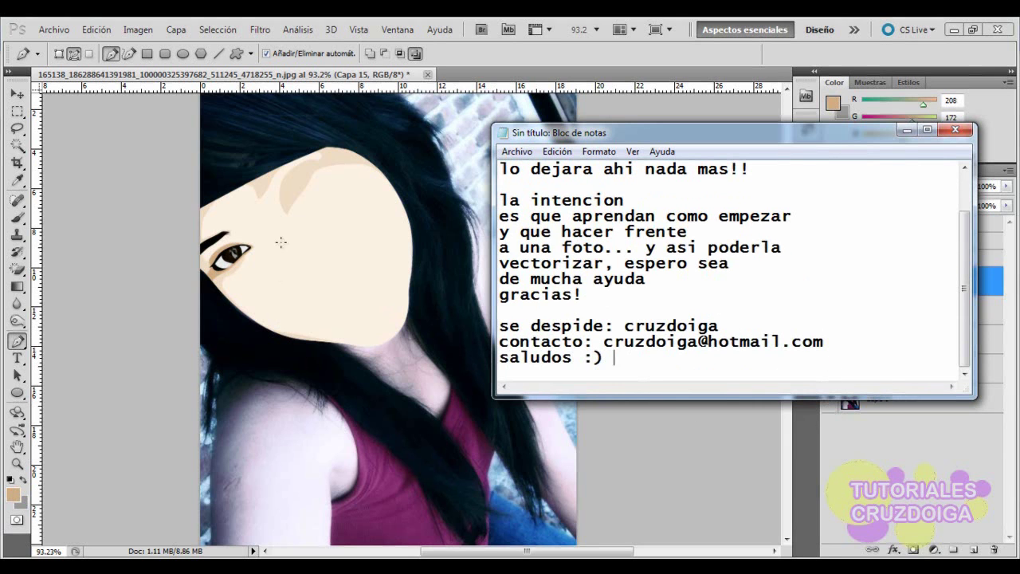
text(face: /cruzdoiga)
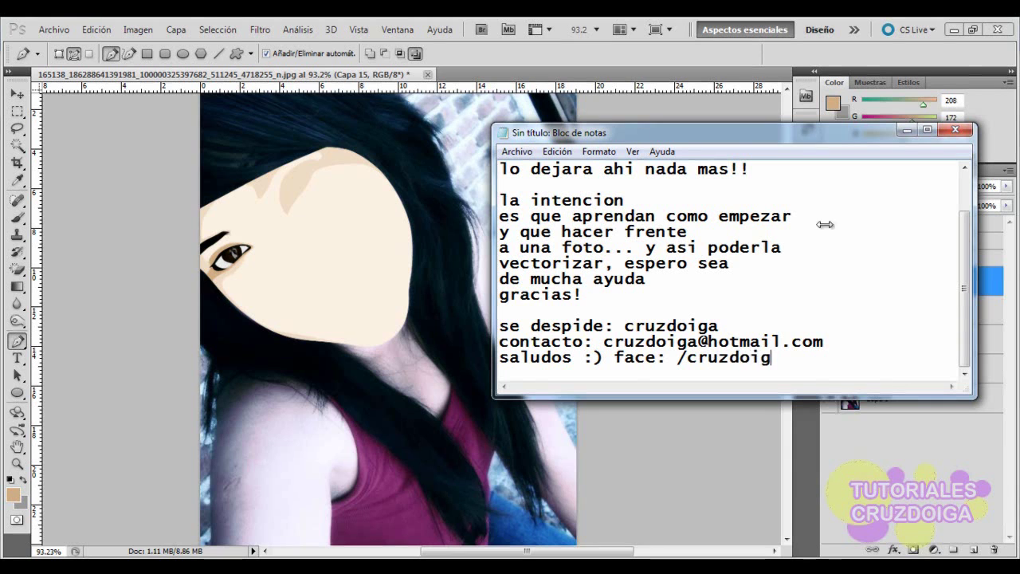
text( :D adios!)
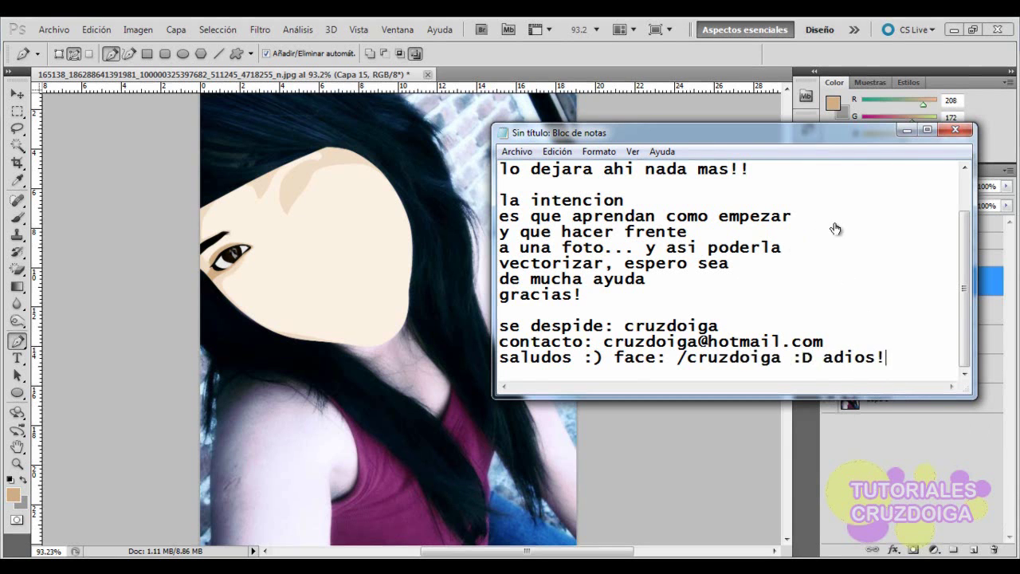